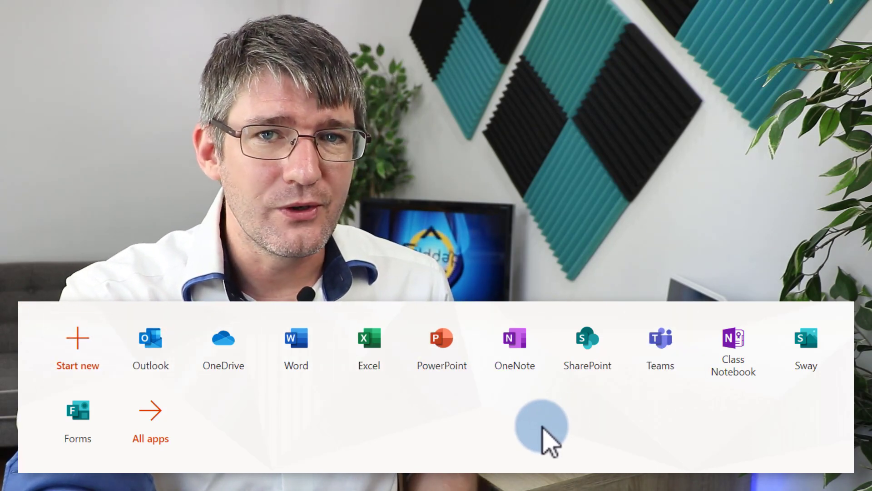
Step: Launch Word from the app list to reach its start page of templates and recent files
left_click(296, 339)
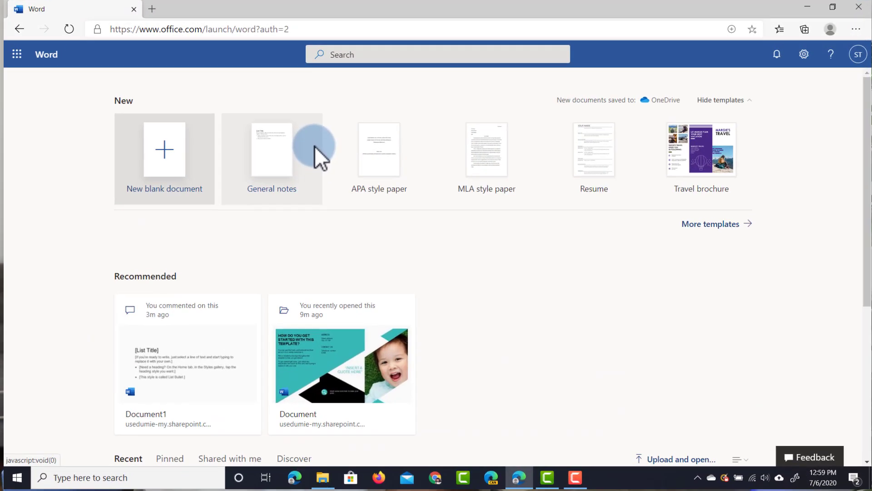
Step: Hide and re-show the template row, then browse the full Word template gallery
left_click(723, 101)
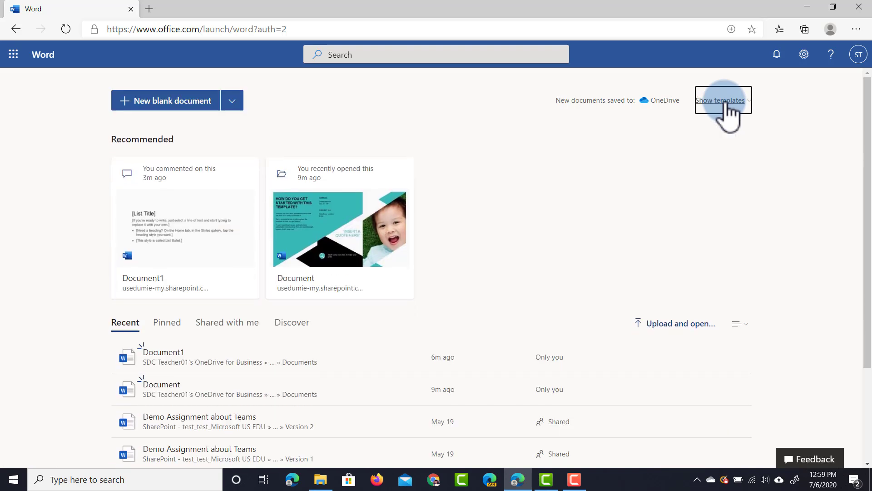
left_click(725, 102)
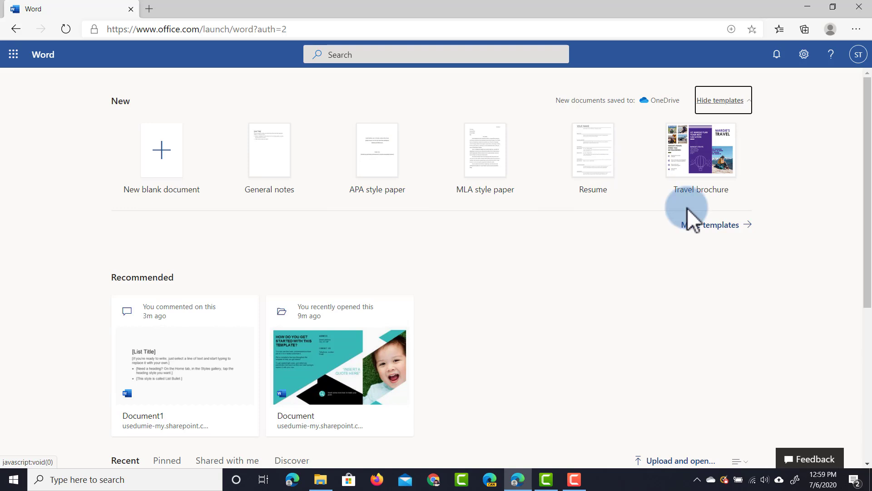
left_click(700, 226)
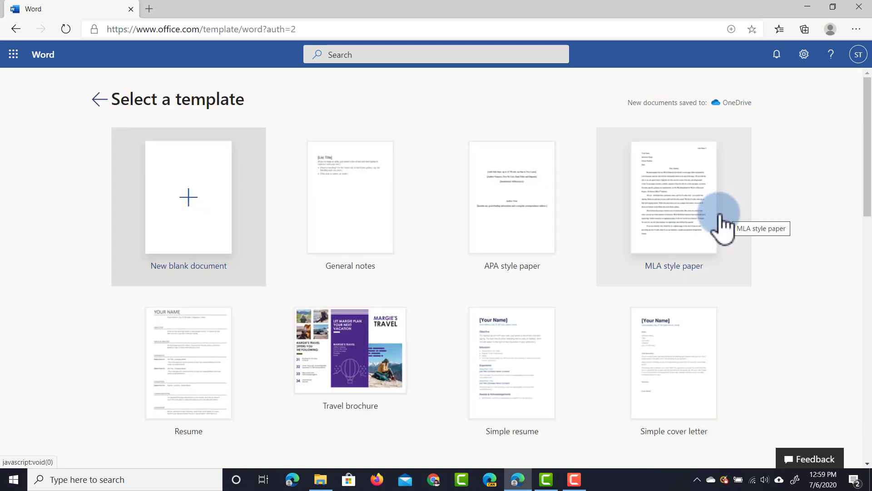
scroll(446, 180, "down", 7)
scroll(446, 179, "down", 7)
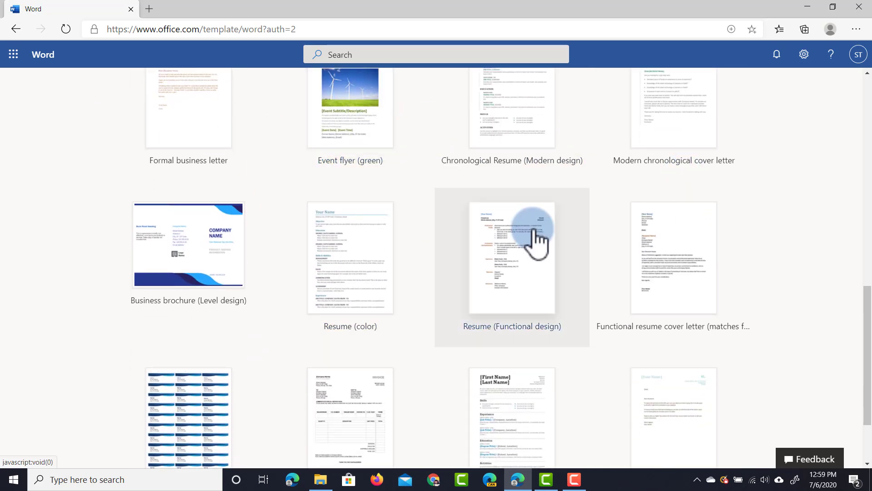
scroll(535, 234, "up", 14)
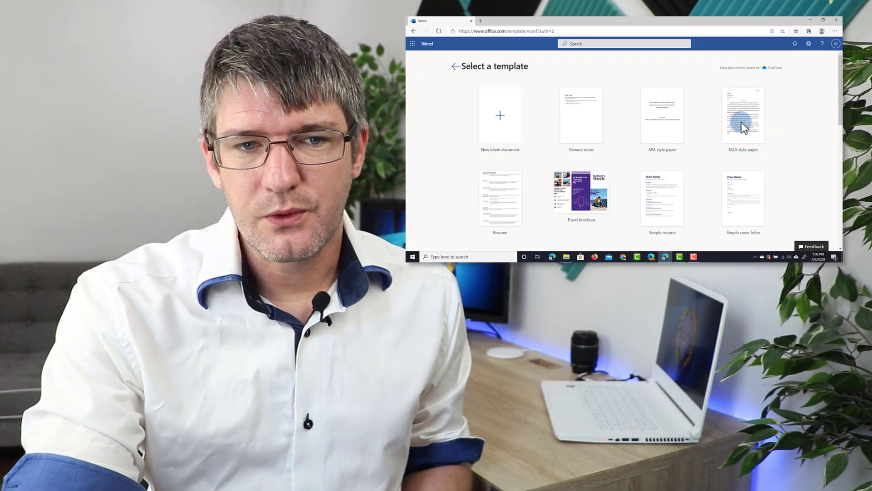
Step: Create a document from MLA style paper and rename it DemoDocument via its title
left_click(672, 214)
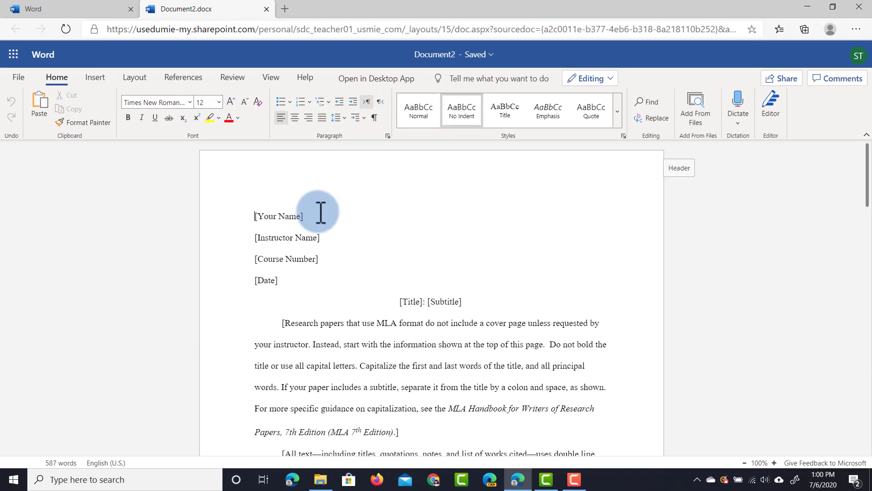
left_click(482, 58)
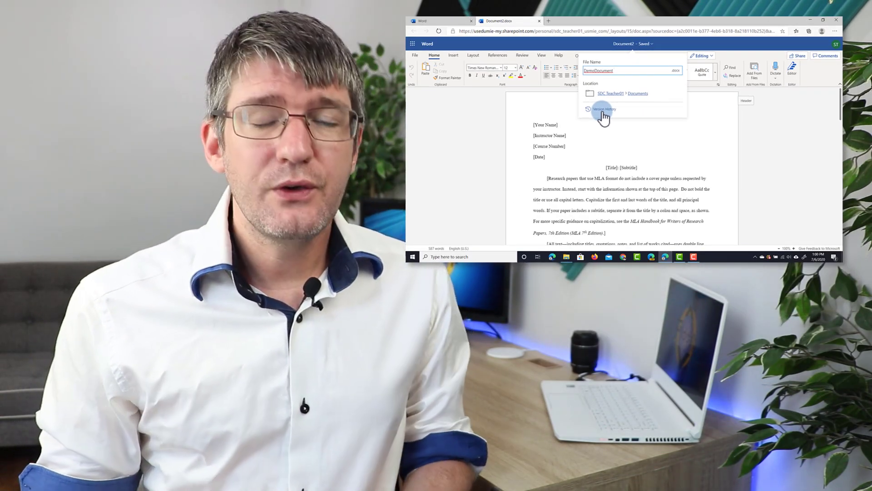
left_click(603, 112)
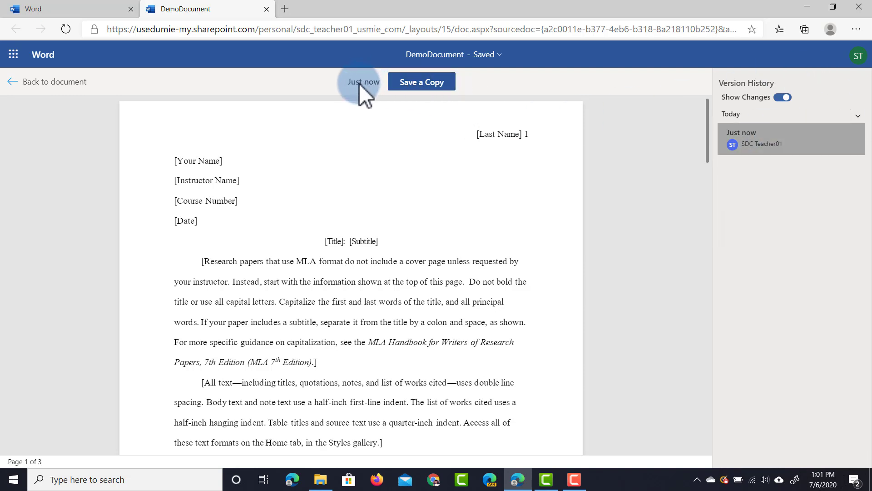
left_click(45, 82)
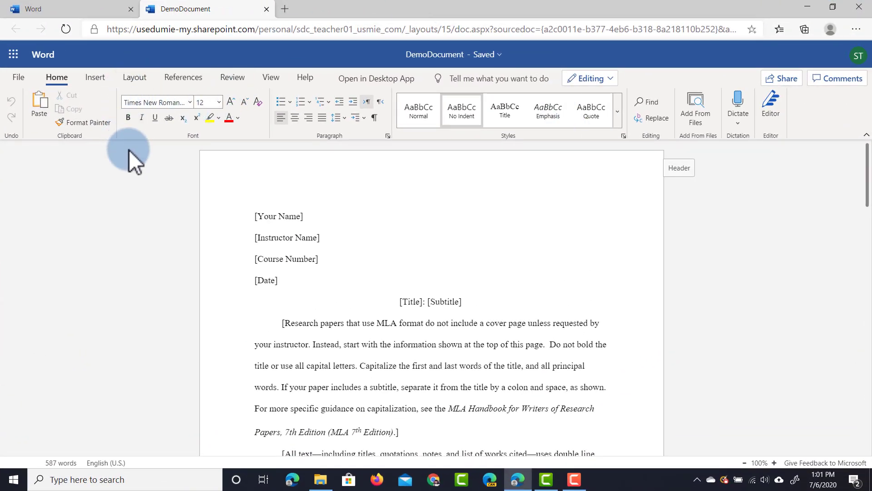
left_click_drag(414, 234, 833, 164)
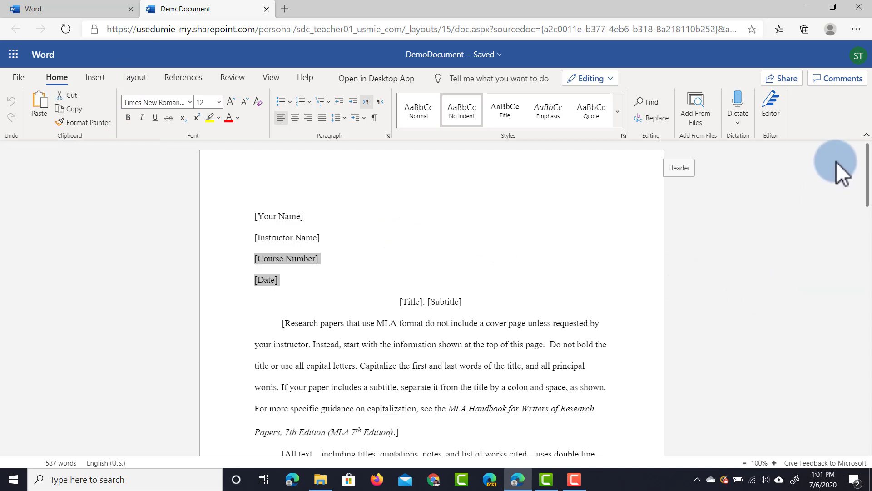
left_click(866, 136)
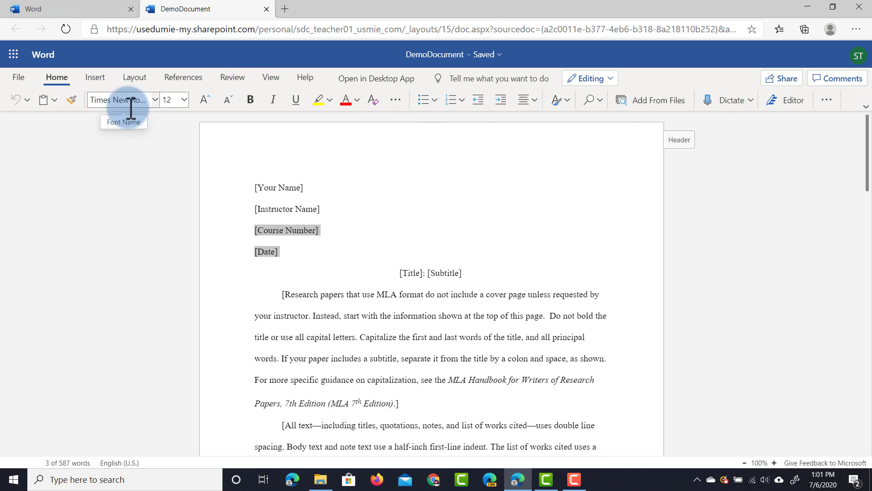
left_click(867, 107)
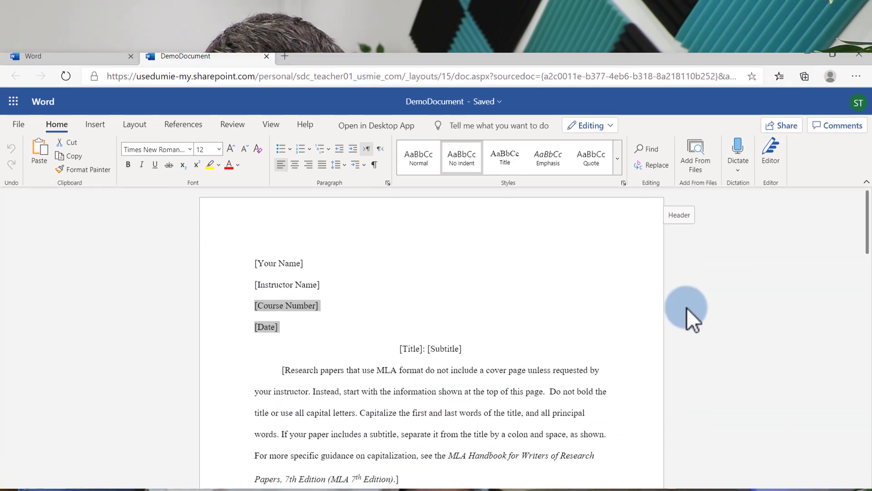
scroll(436, 276, "down", 3)
scroll(405, 269, "up", 3)
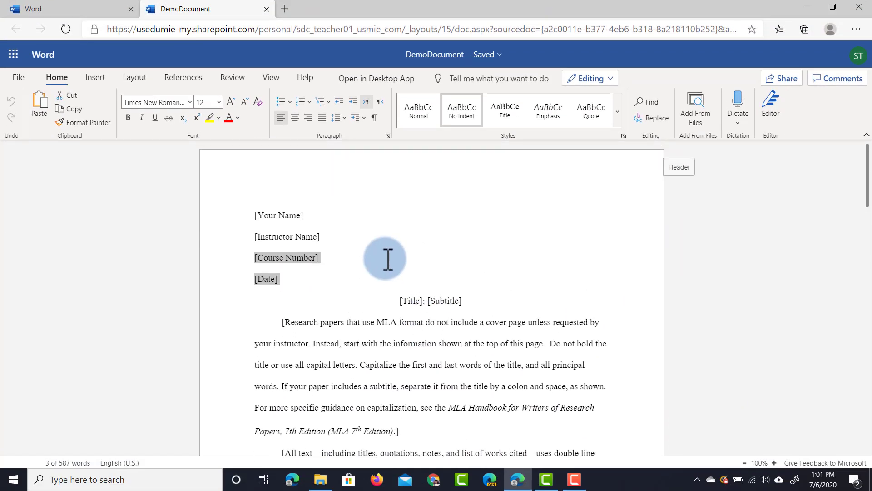
Step: Replace the heading placeholders with the student's name, instructor's name and course number 0001
left_click(279, 216)
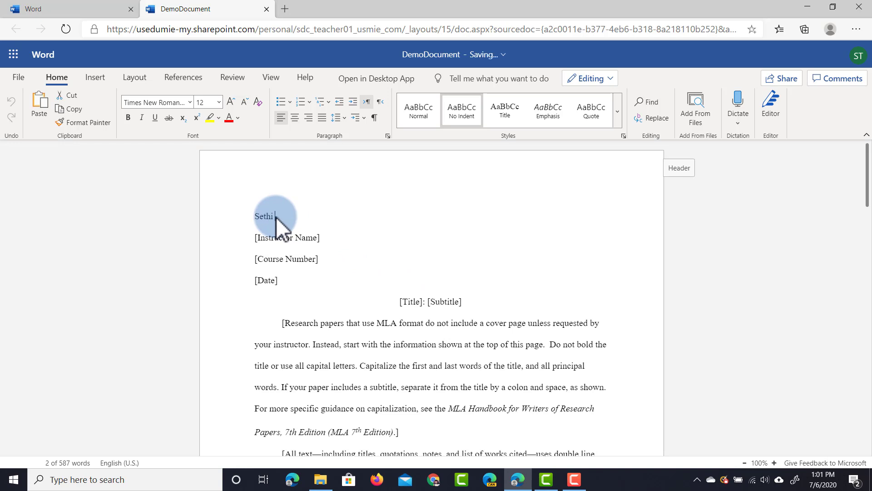
left_click(287, 237)
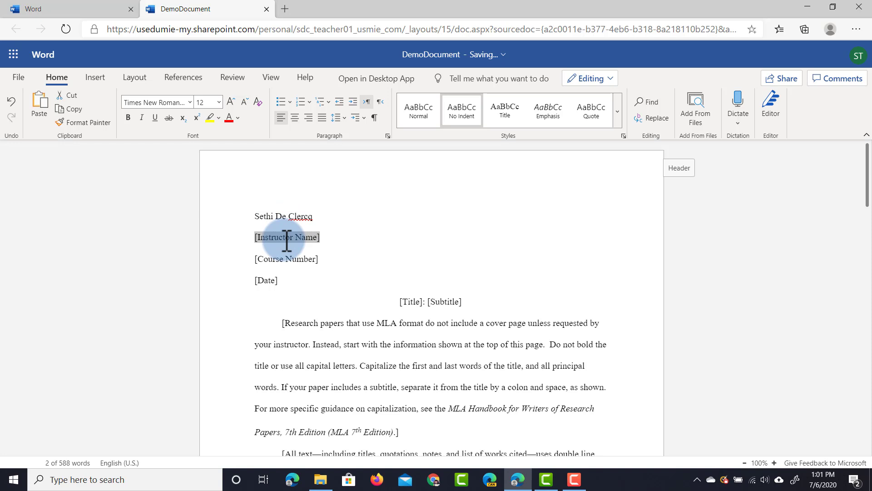
type("Sethi")
left_click(297, 259)
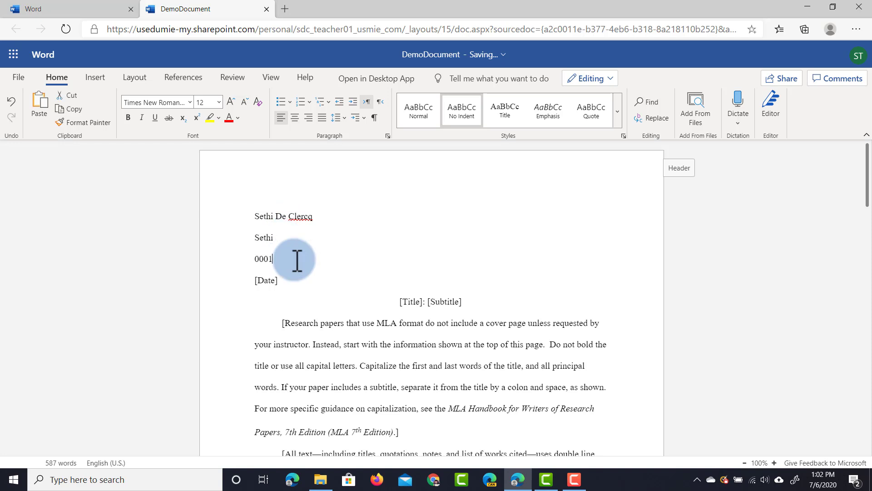
left_click(271, 281)
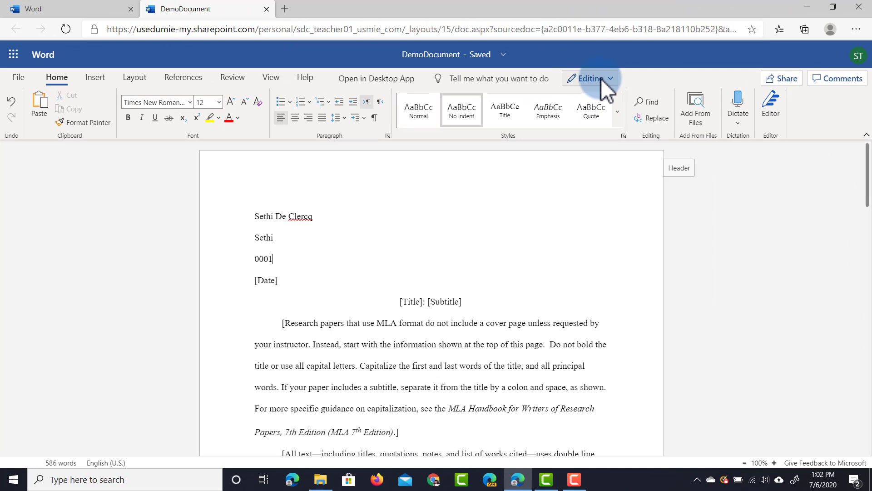
Step: Check the editing modes, stay in Editing, and open the Send Link sharing dialog
left_click(606, 81)
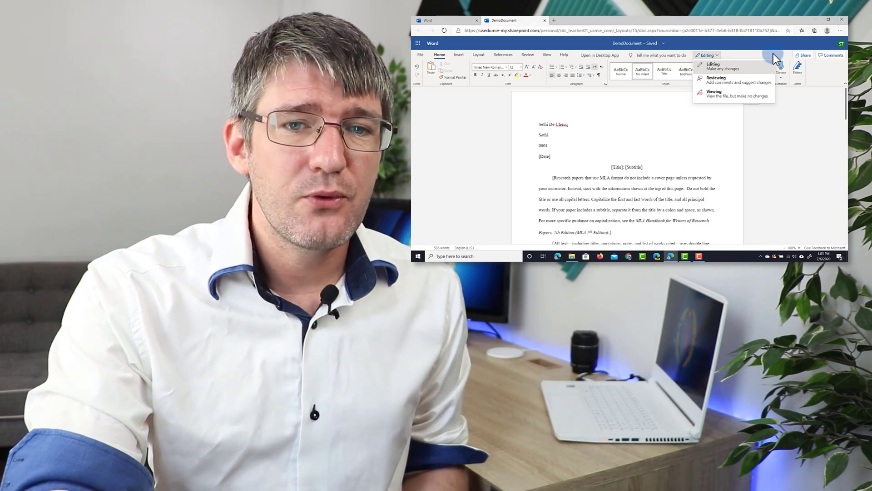
left_click(773, 53)
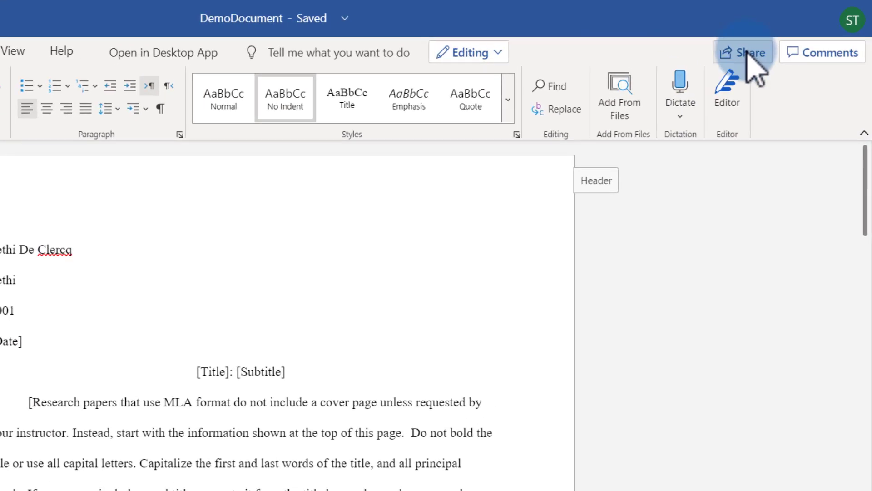
left_click(803, 56)
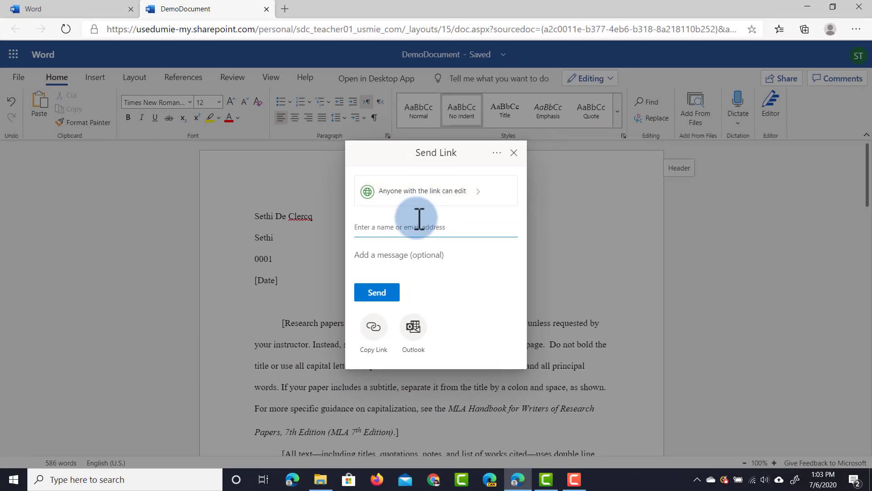
Step: Add the suggested second teacher as recipient and write 'Please find the document'
type("sdc.teach")
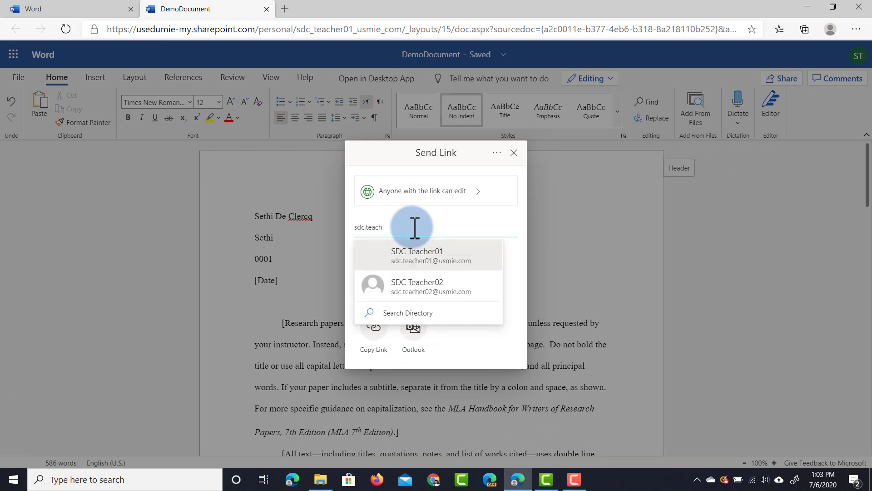
left_click(448, 286)
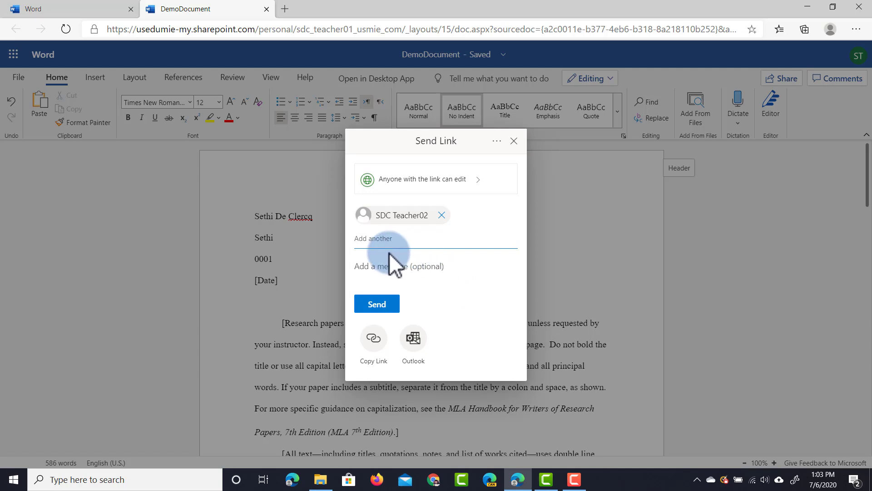
left_click(382, 268)
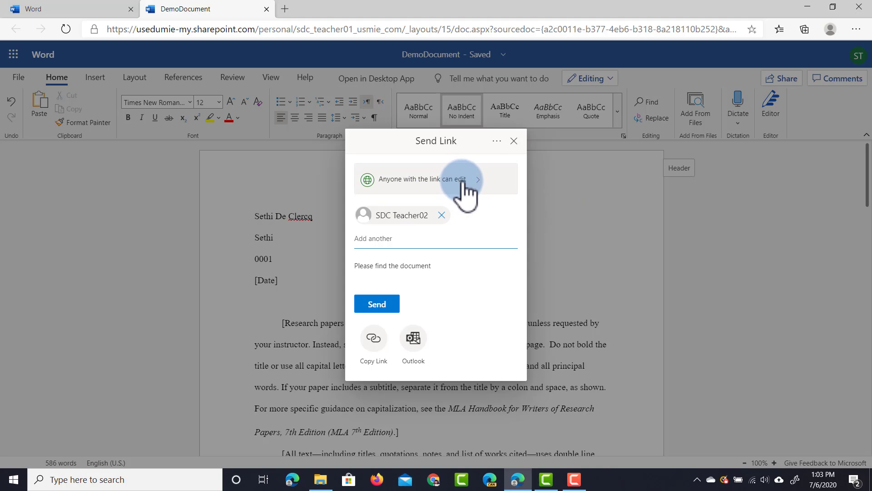
Step: Change the link access to Specific people who can edit and apply it
left_click(466, 182)
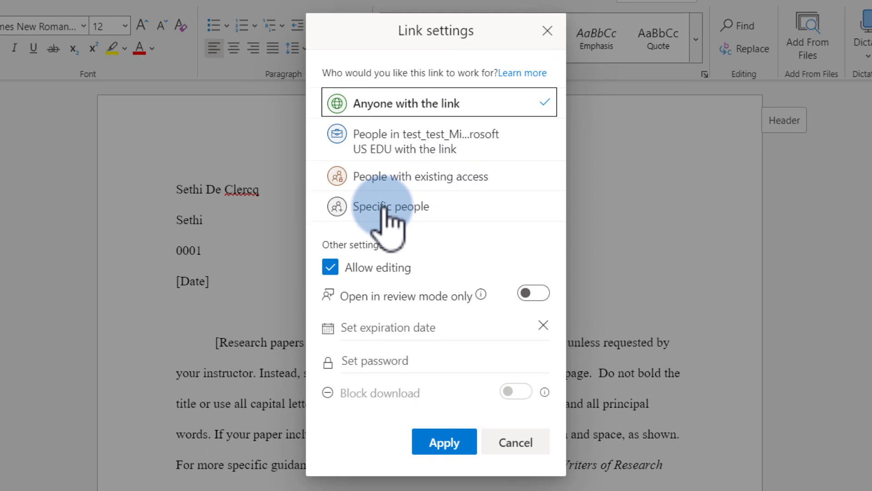
left_click(388, 205)
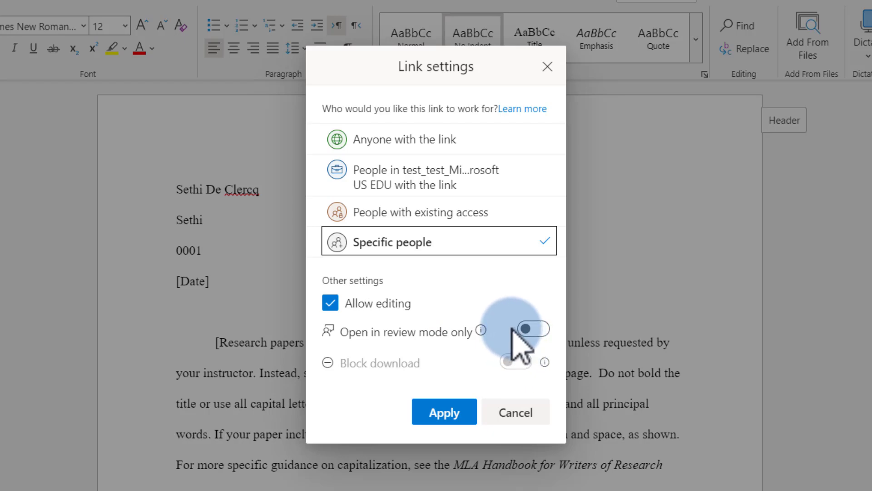
left_click(445, 414)
left_click(495, 144)
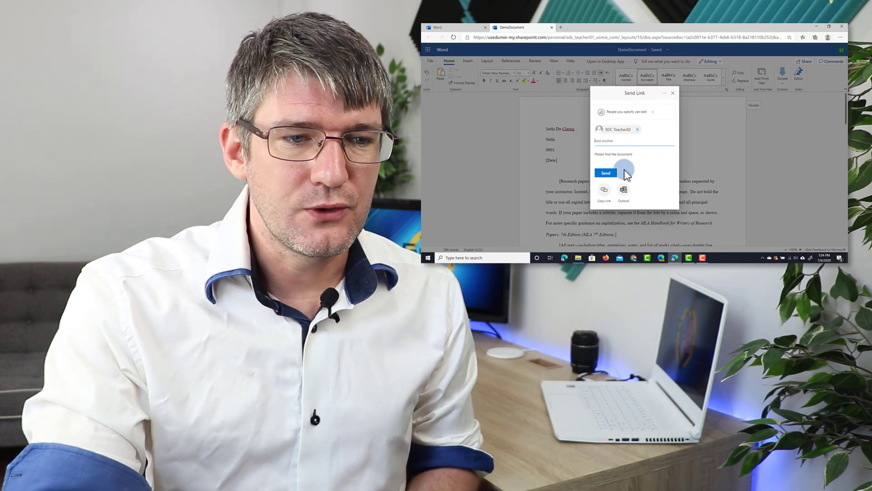
Step: Send the DemoDocument link and dismiss the Link sent confirmation
left_click(605, 173)
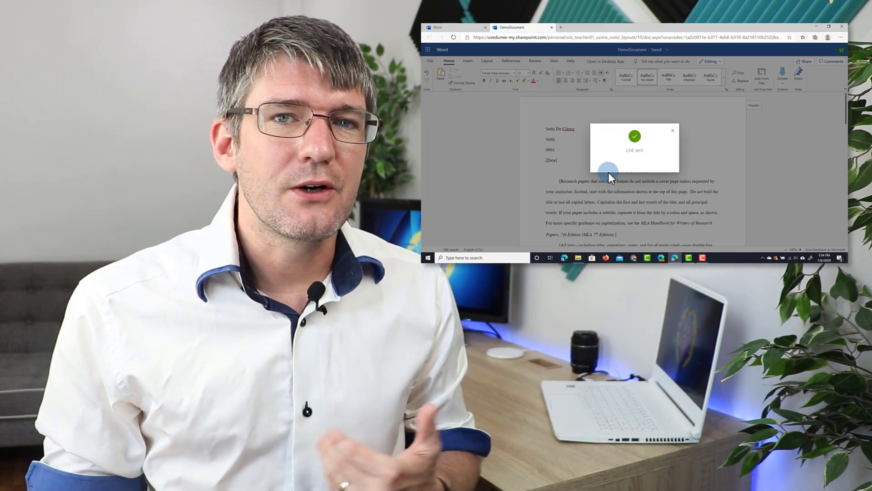
left_click(673, 131)
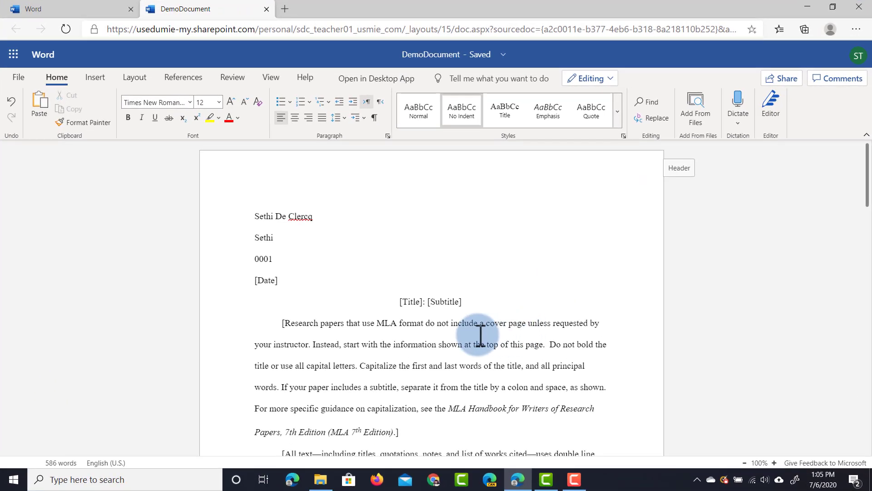
Step: Add a new line, then flag 'document' in 'This document is for editing.' for follow-up
type("cument is f")
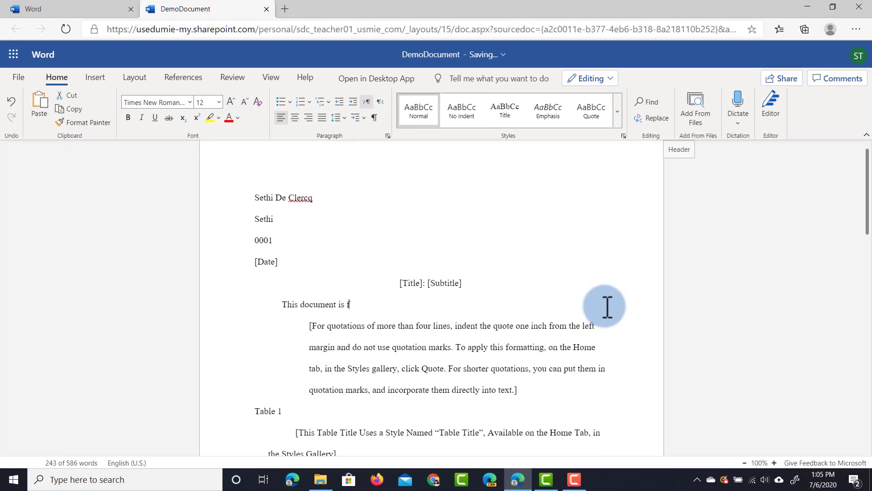
key("Return")
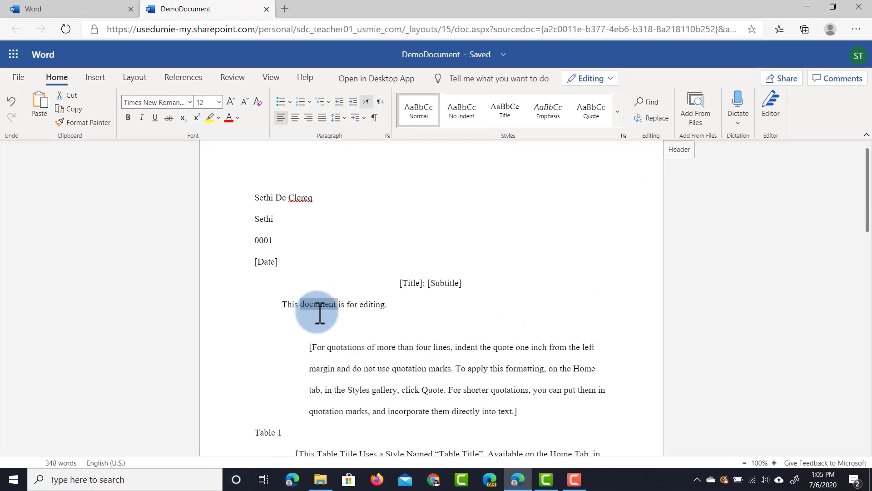
double_click(319, 306)
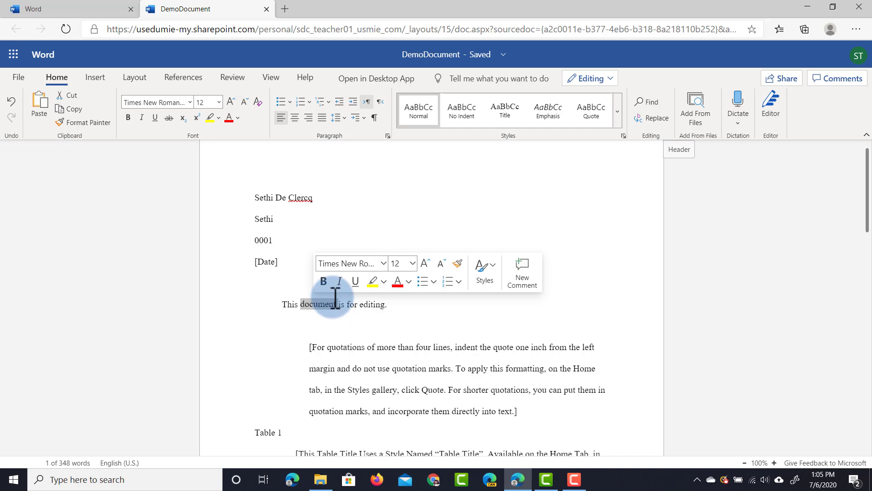
right_click(320, 305)
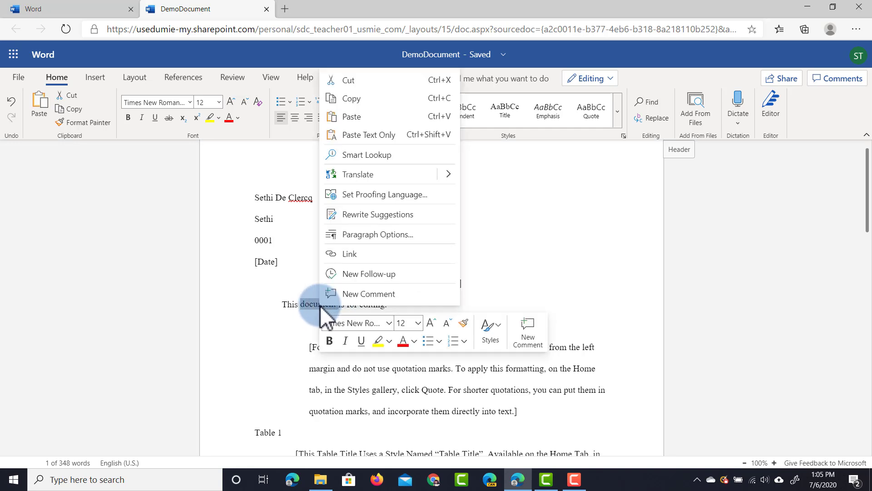
left_click(378, 277)
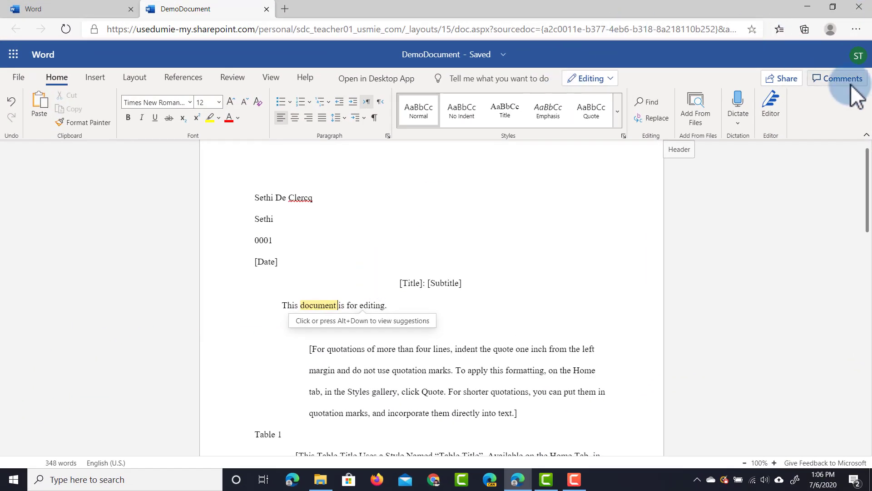
left_click(849, 84)
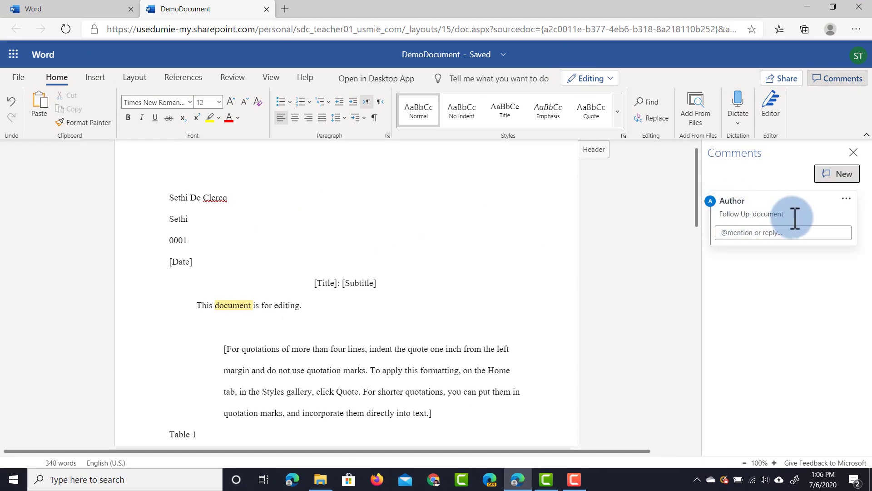
left_click(776, 233)
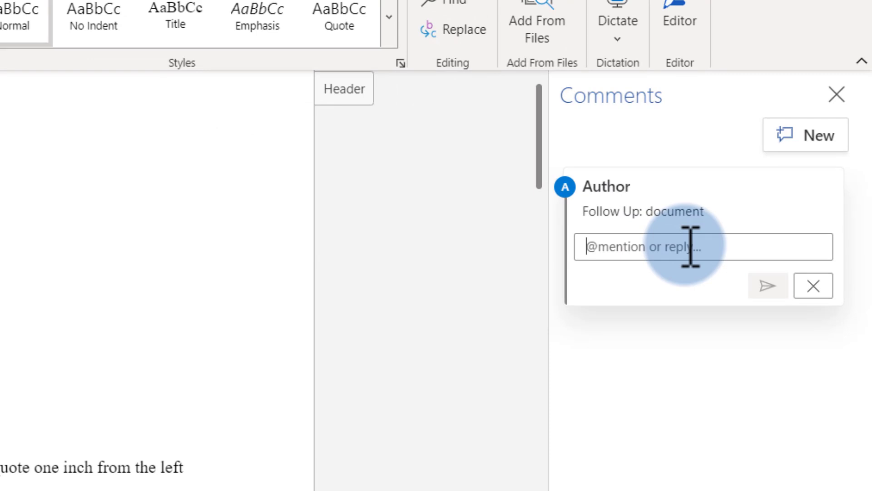
type("@sdc")
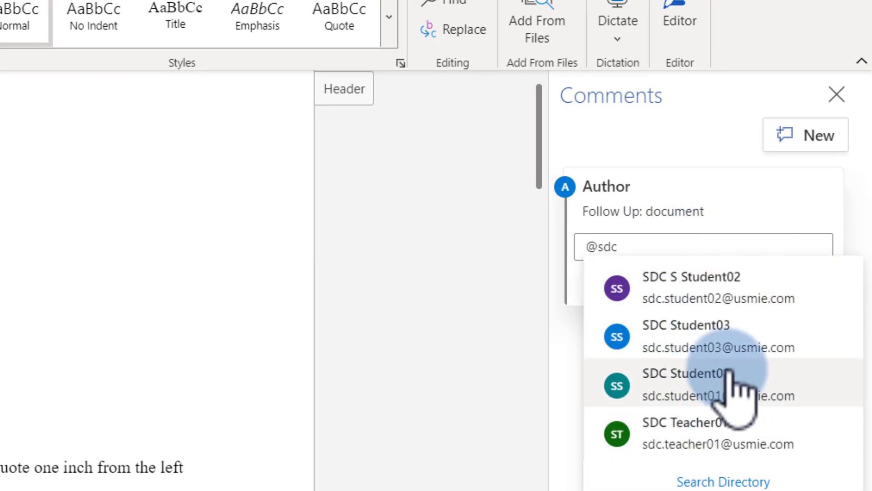
type(".")
left_click(720, 282)
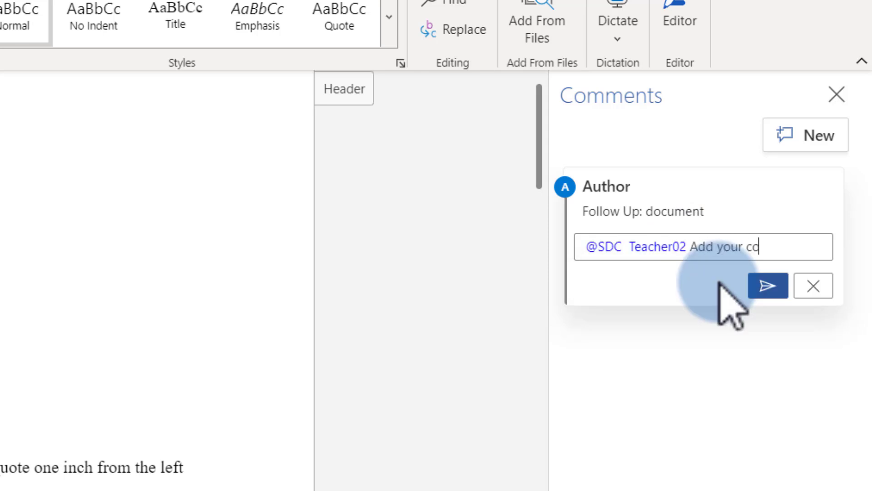
key("ctrl+Return")
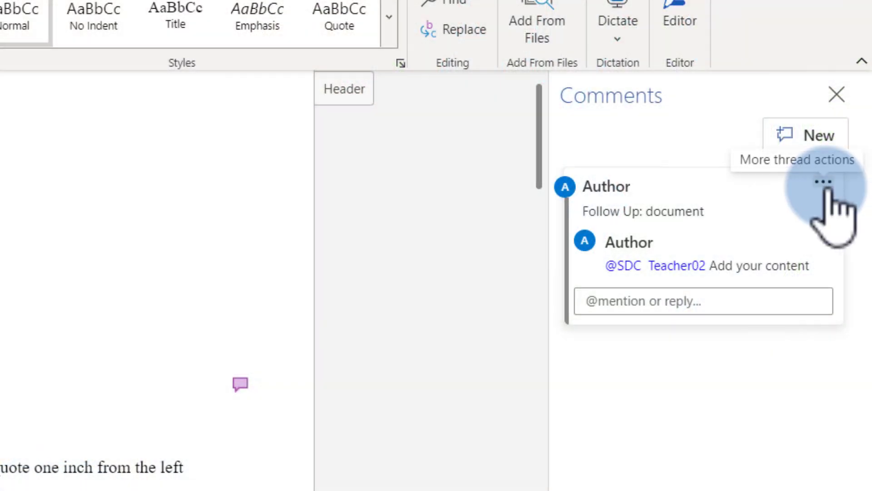
Step: Resolve and delete the follow-up thread, then begin a blank comment on the word 'editing'
left_click(824, 182)
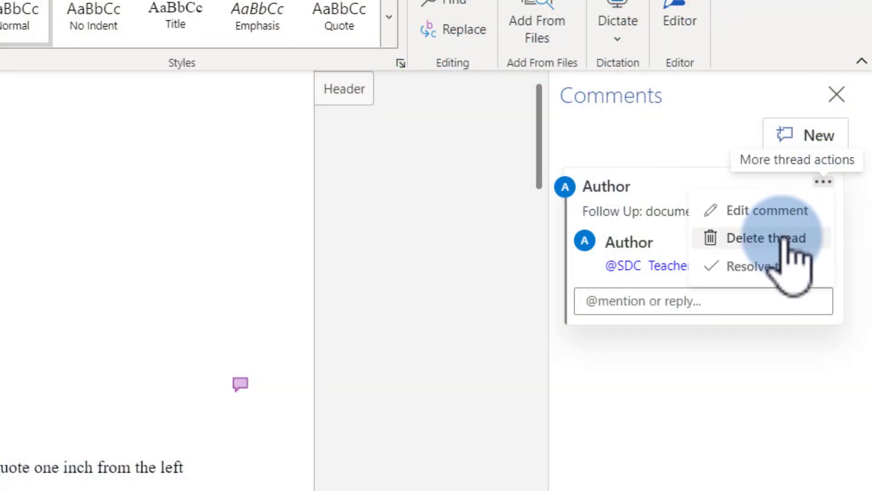
left_click(783, 268)
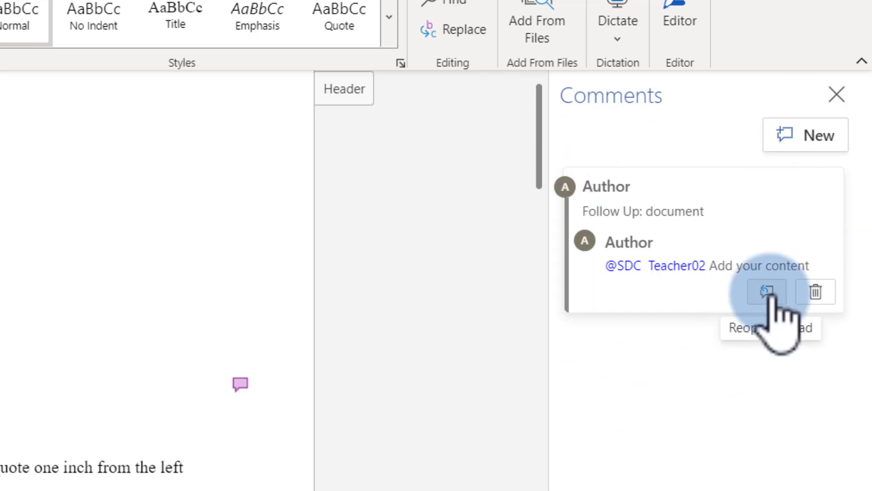
left_click(815, 292)
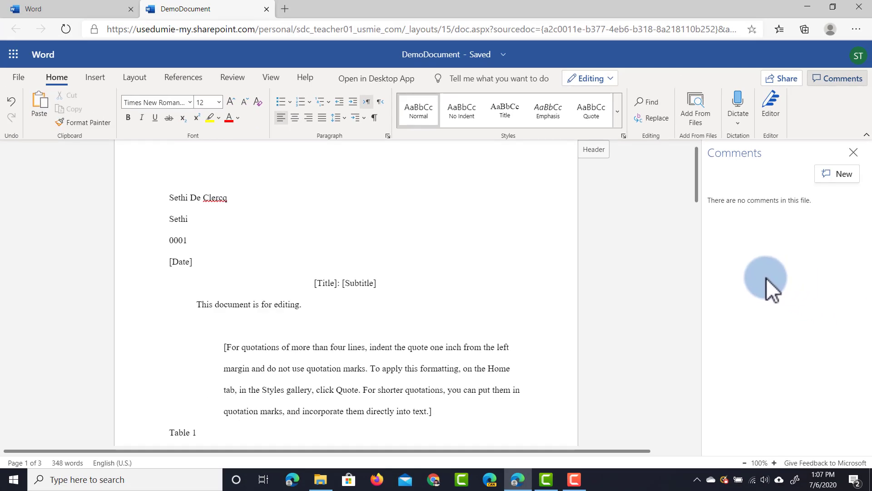
right_click(287, 303)
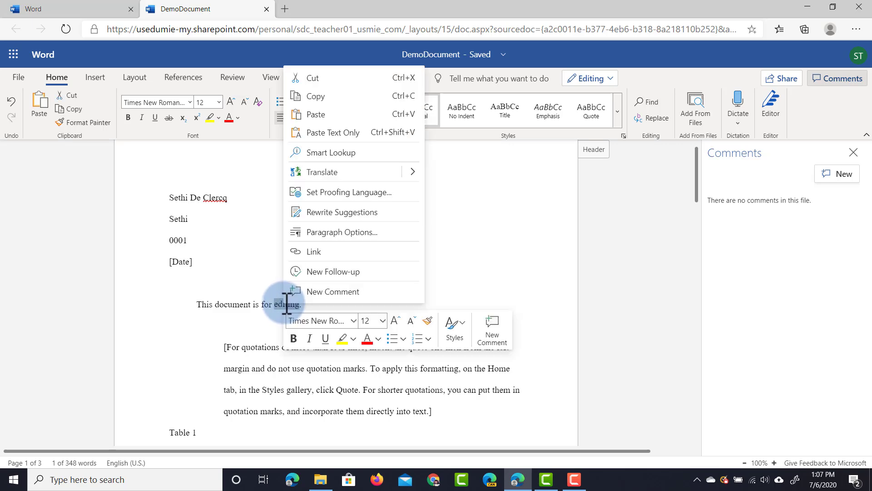
left_click(304, 294)
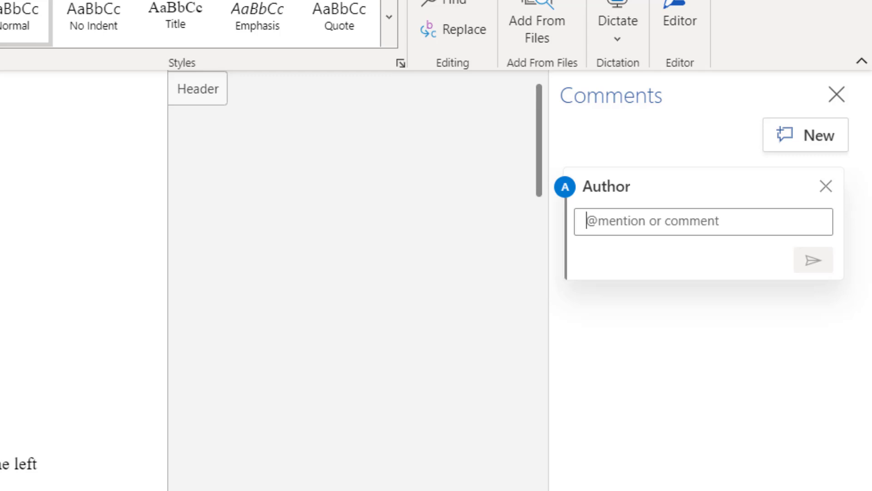
type("@sdc.te")
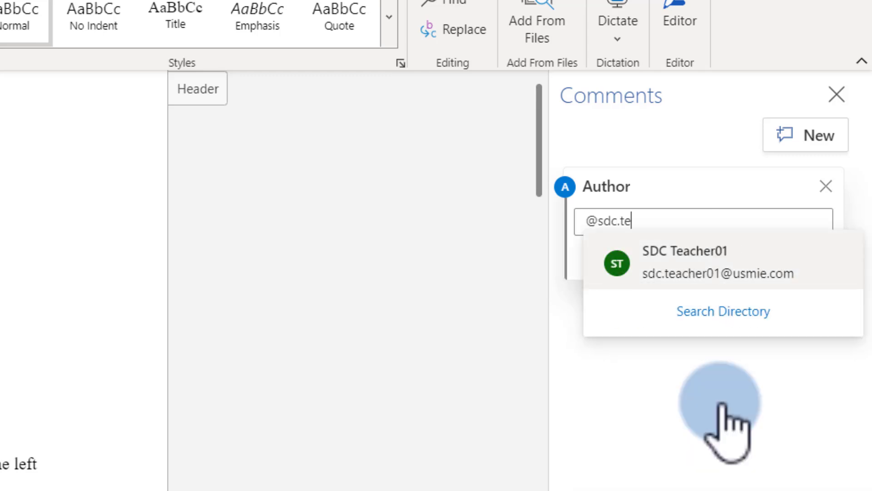
type("acher02")
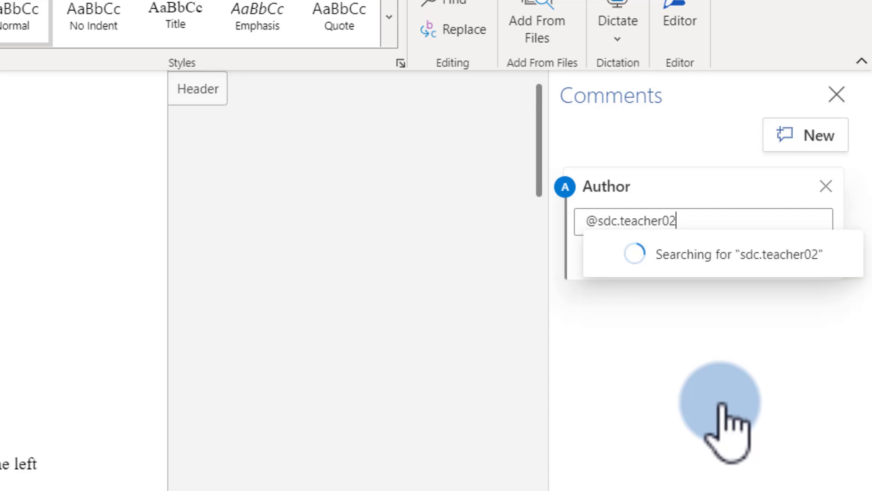
left_click(765, 263)
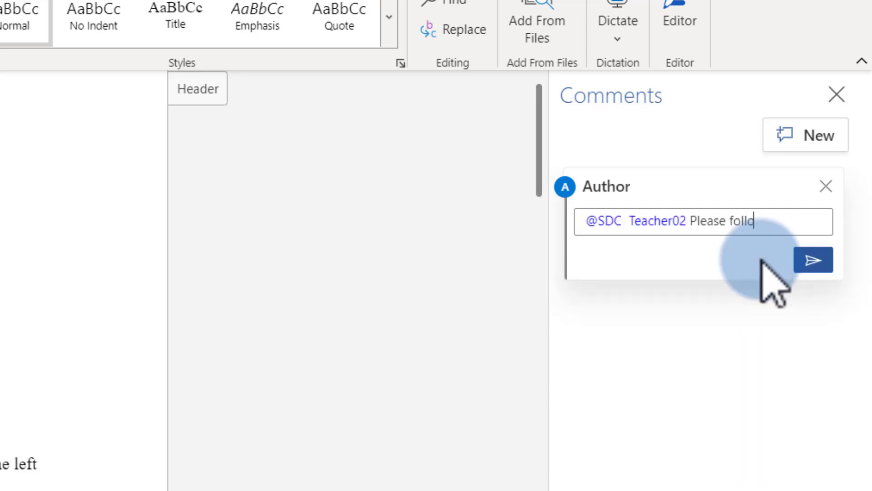
type("is sentence.")
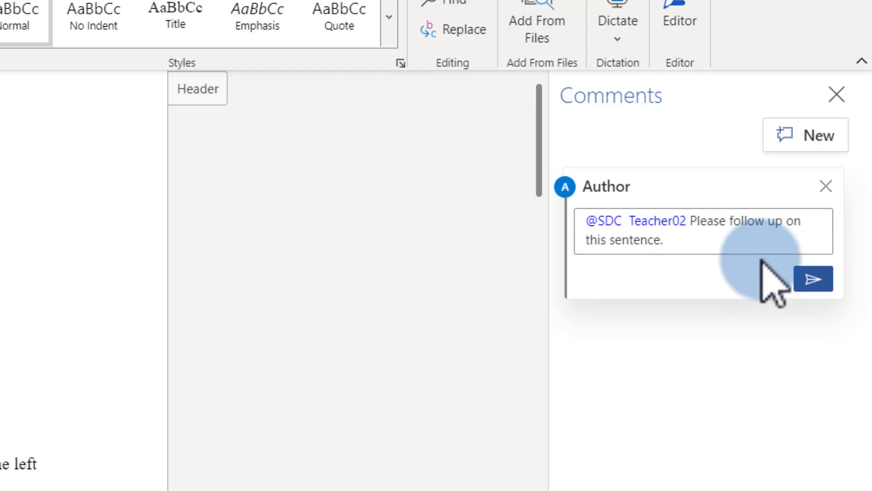
left_click(812, 279)
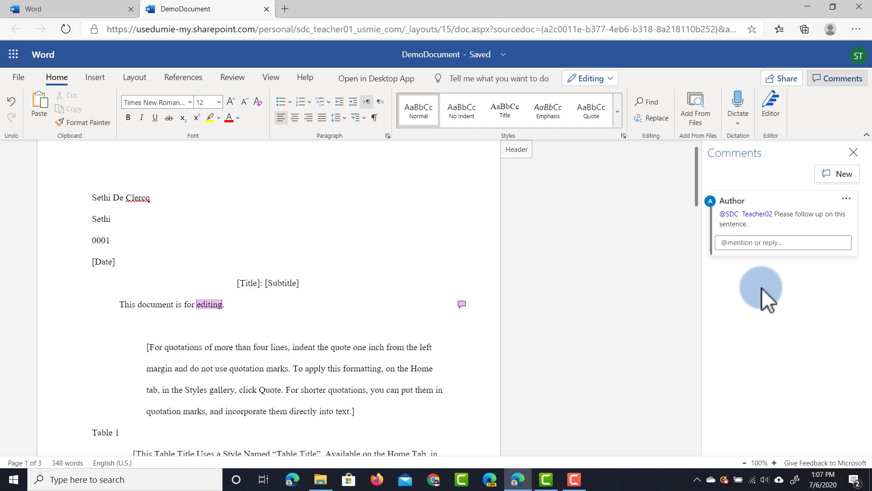
Step: Close the Comments pane and place the cursor on the empty line below the sentence
left_click(854, 153)
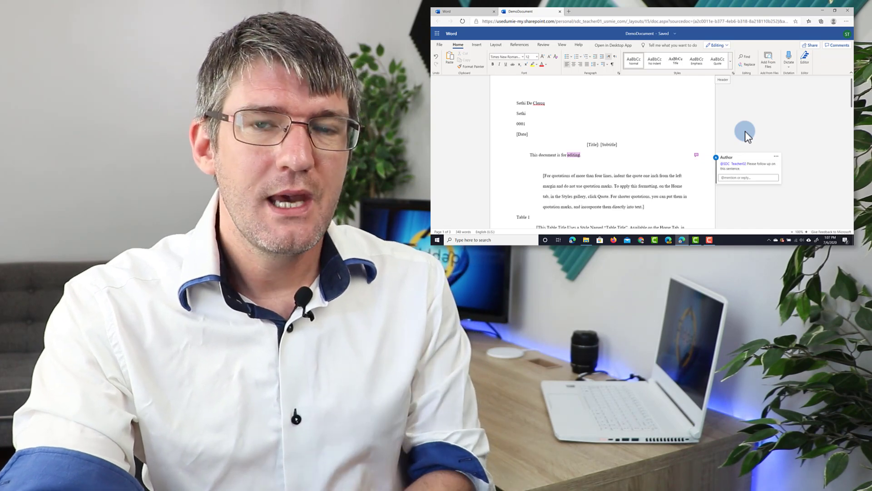
left_click(554, 163)
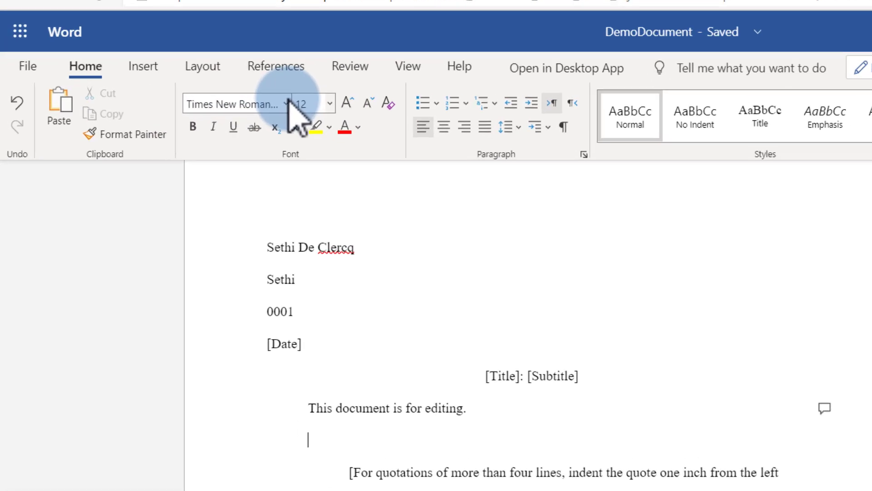
left_click(332, 105)
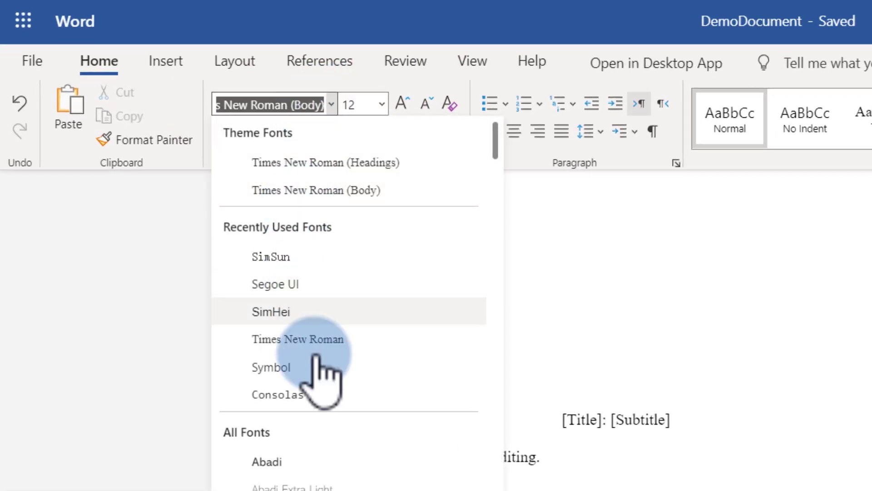
scroll(323, 409, "down", 1)
scroll(323, 432, "down", 4)
scroll(332, 448, "up", 5)
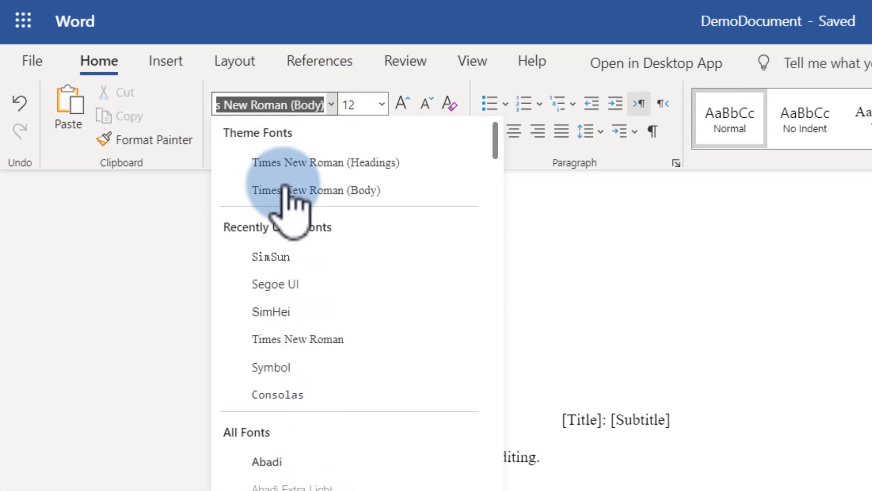
left_click(381, 104)
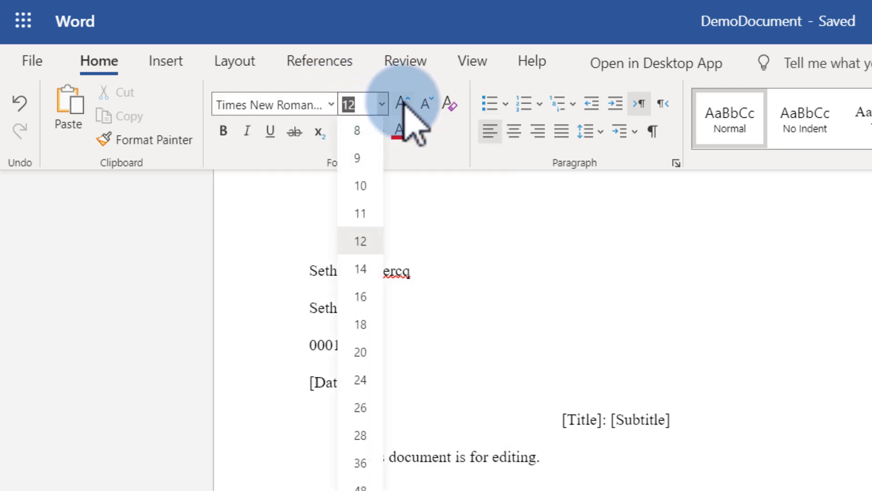
left_click(403, 103)
left_click(398, 103)
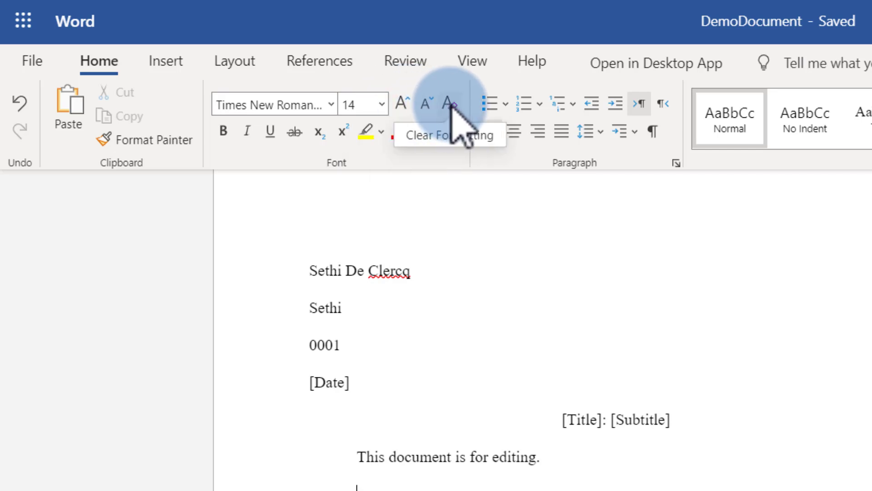
double_click(419, 456)
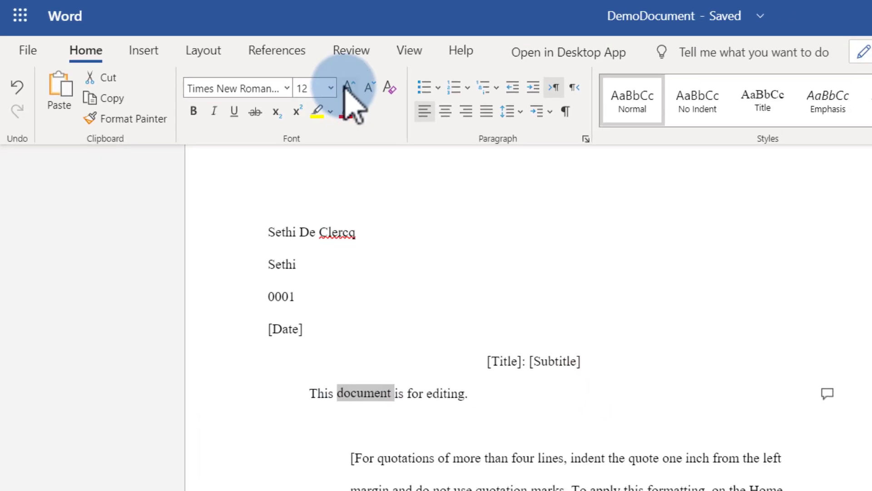
left_click(346, 88)
left_click(346, 88)
left_click(347, 87)
left_click(346, 87)
left_click(346, 87)
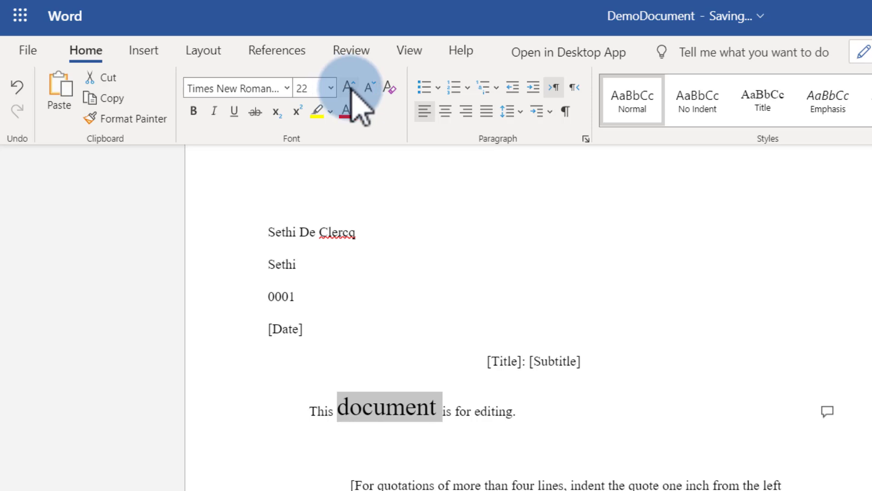
left_click(388, 87)
left_click(419, 395)
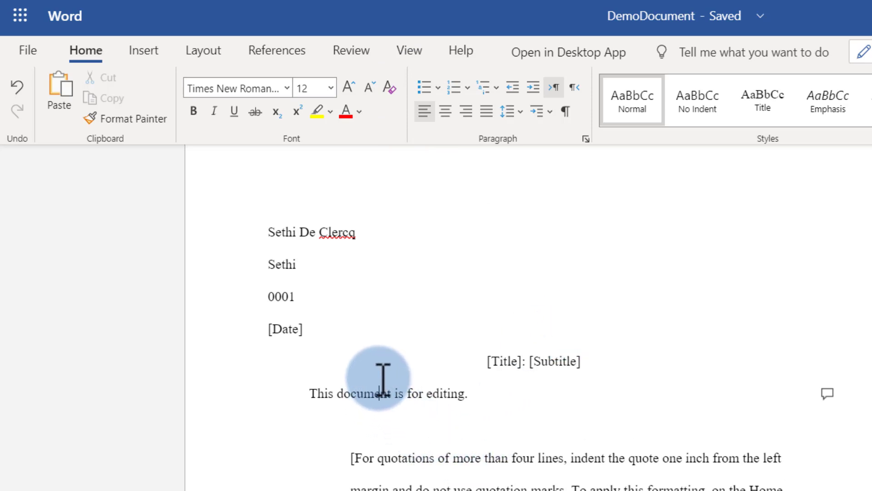
Step: Try center, right and justified alignment on the sentence, then give it double line spacing
left_click(445, 113)
left_click(467, 113)
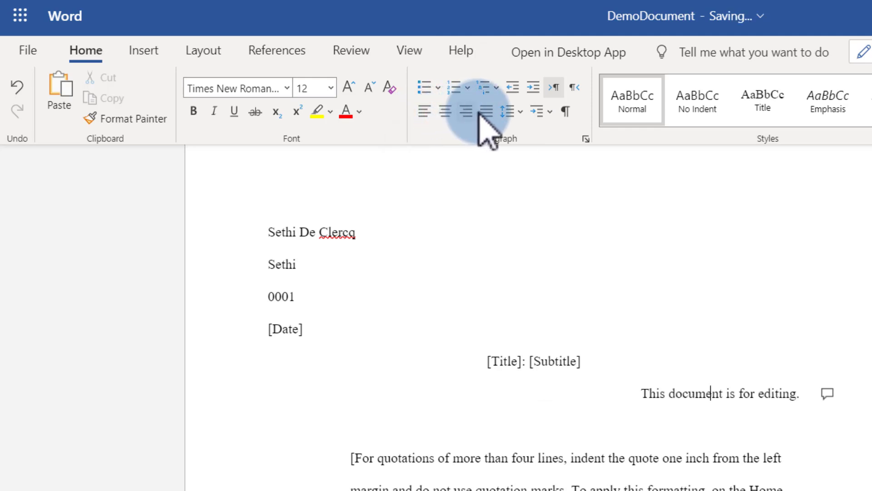
left_click(487, 112)
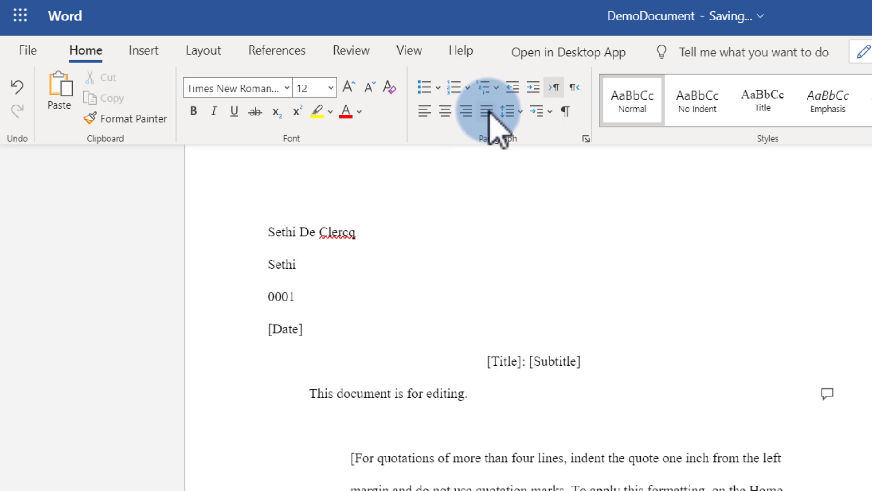
left_click(515, 112)
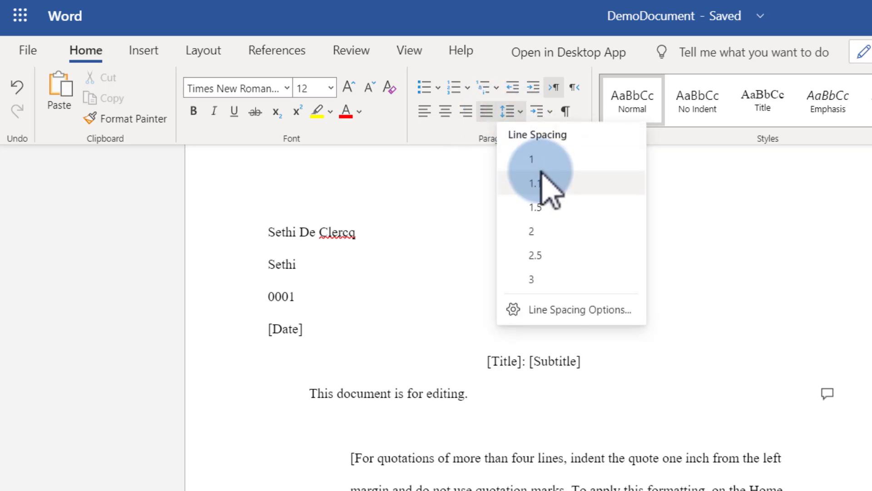
left_click(545, 231)
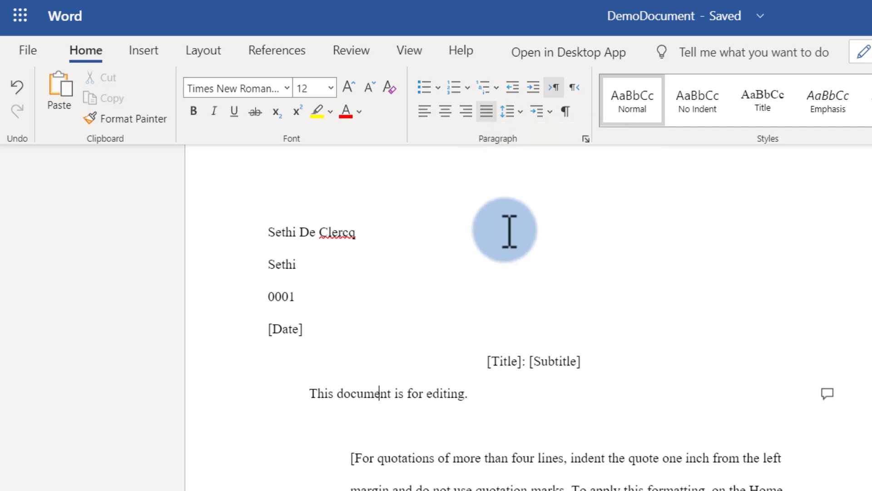
Step: Add a new paragraph below reading 'Here is an example of using line spacing.'
left_click(482, 392)
key("Return")
type("Here is an example of using line spacing.")
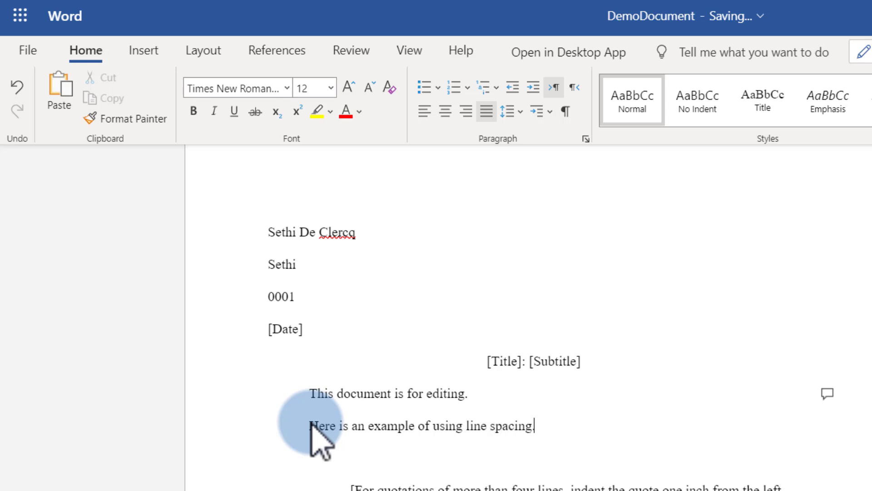
Step: Set both short sentences to single line spacing, then change them to triple spacing
left_click_drag(424, 424, 387, 393)
left_click(520, 112)
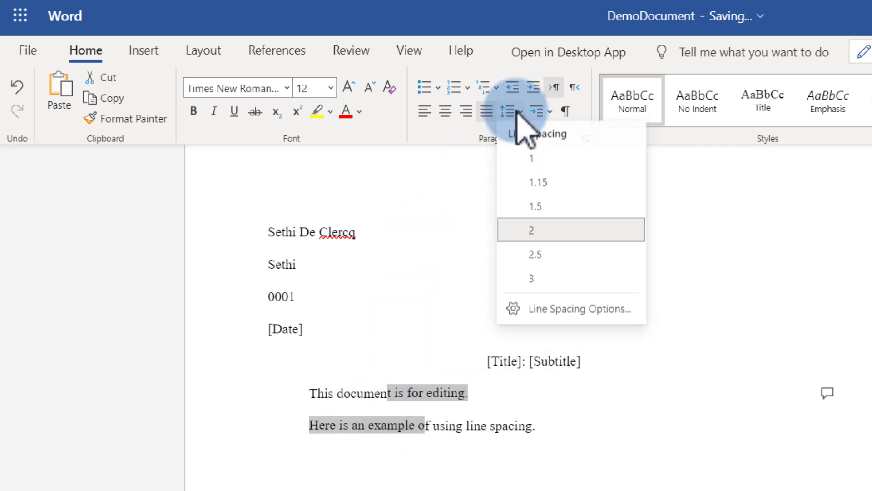
left_click(544, 163)
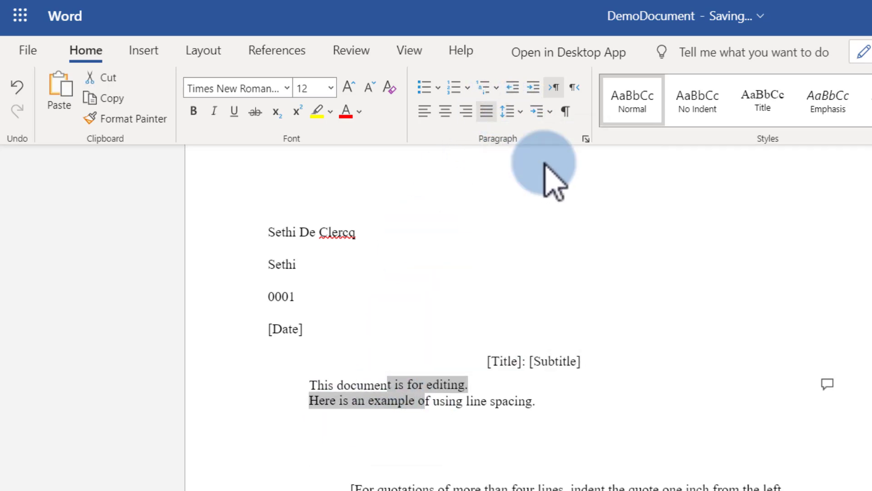
left_click(513, 111)
left_click(536, 279)
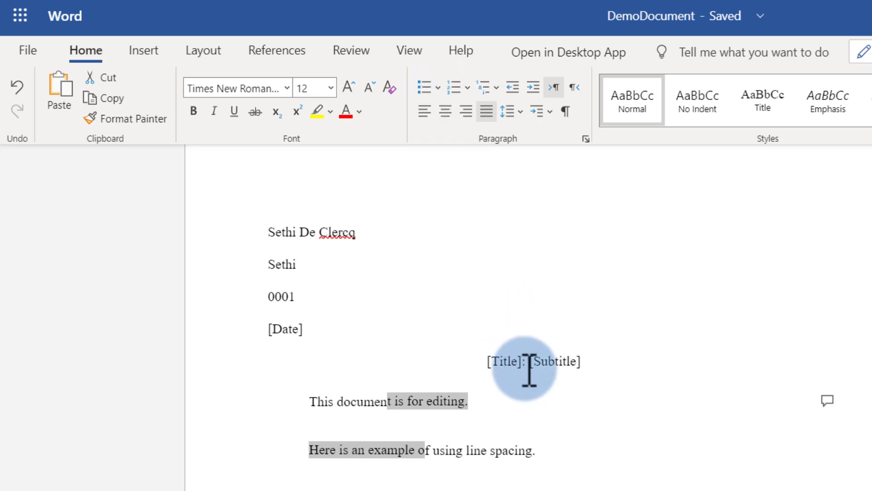
Step: Try the Strong, grey small-caps and list-item styles on the word 'document'
double_click(375, 402)
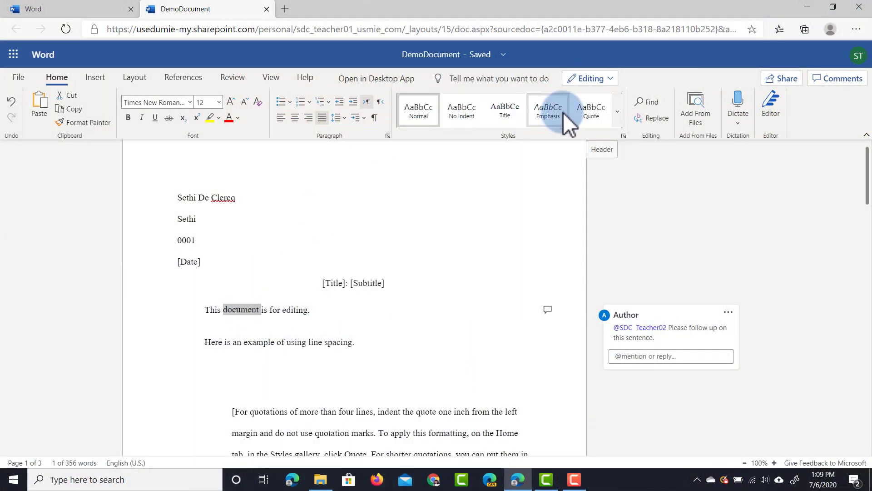
left_click(617, 111)
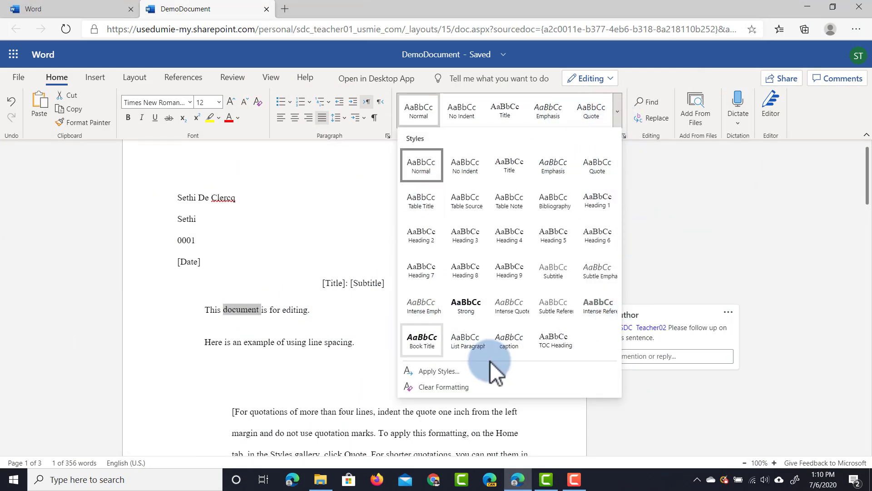
left_click(466, 306)
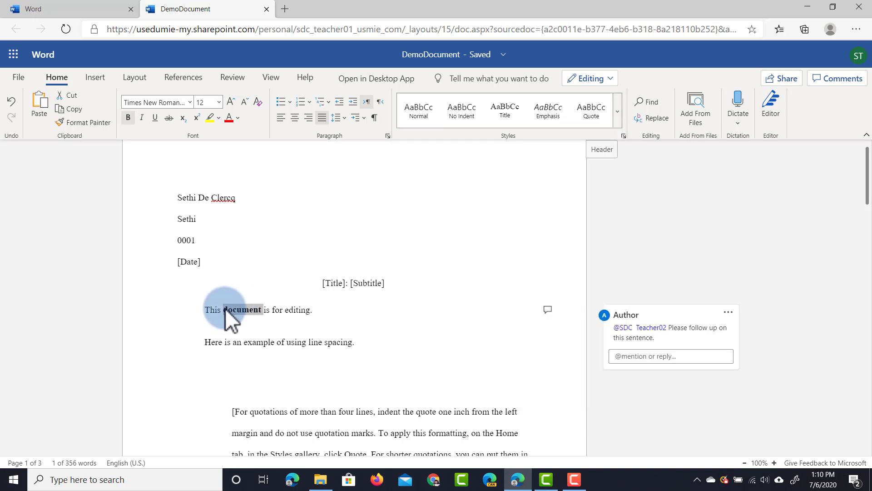
left_click(616, 123)
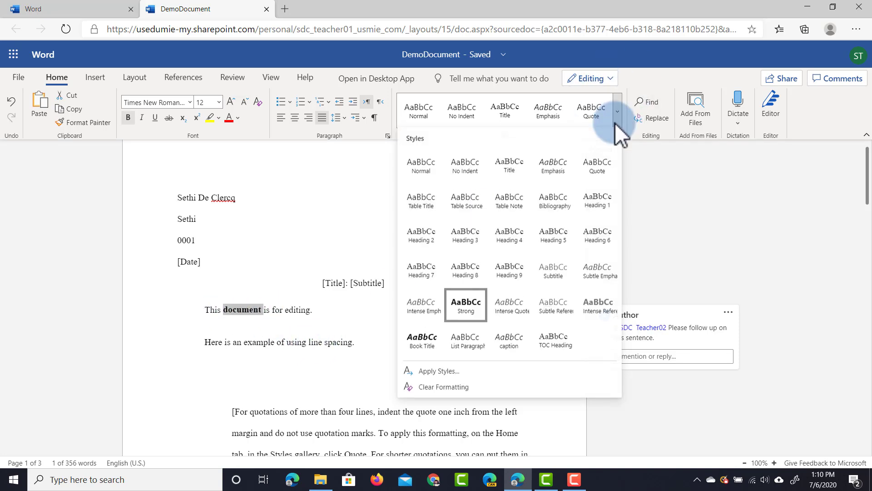
left_click(598, 300)
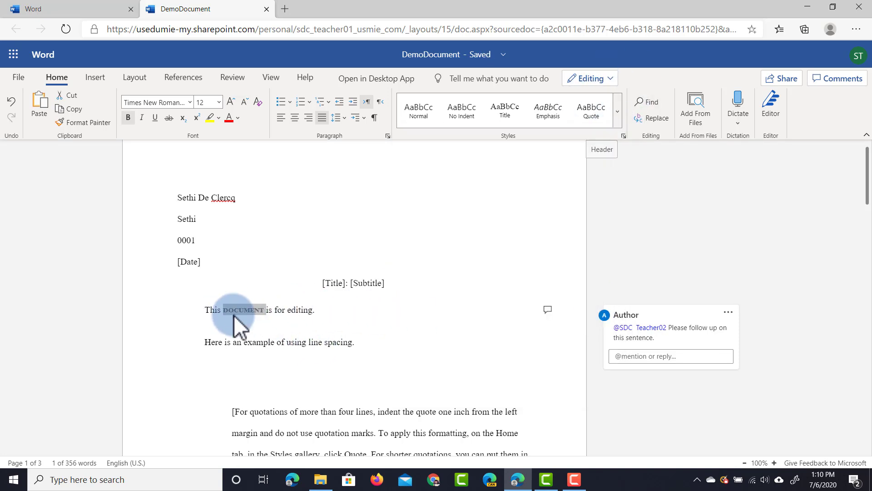
left_click(617, 109)
left_click(454, 301)
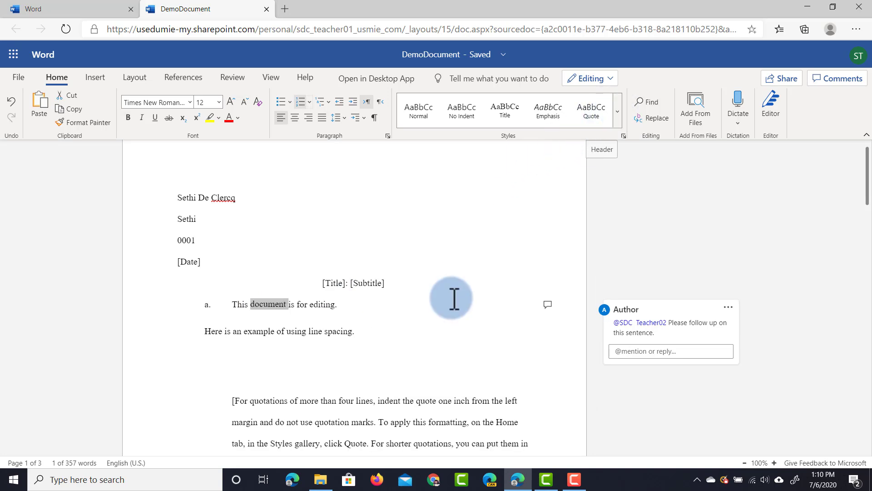
Step: Open the Apply Styles dialog, select the style name, and cancel without changes
left_click(621, 116)
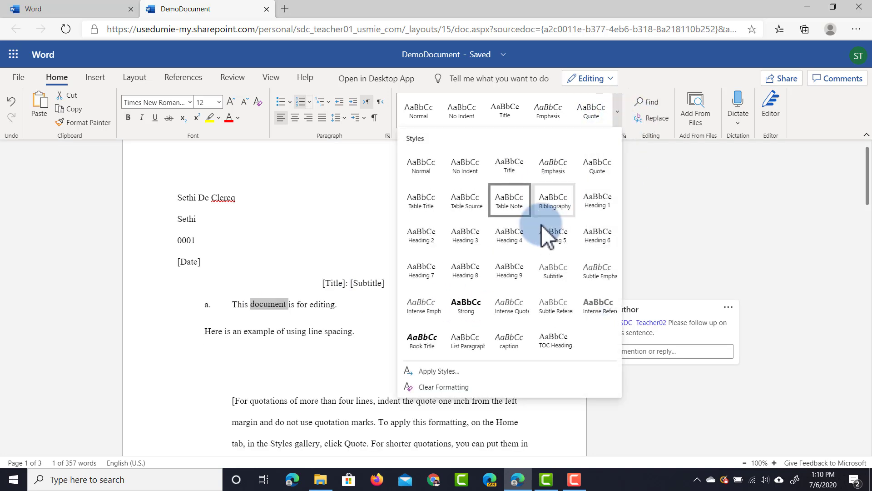
left_click(443, 371)
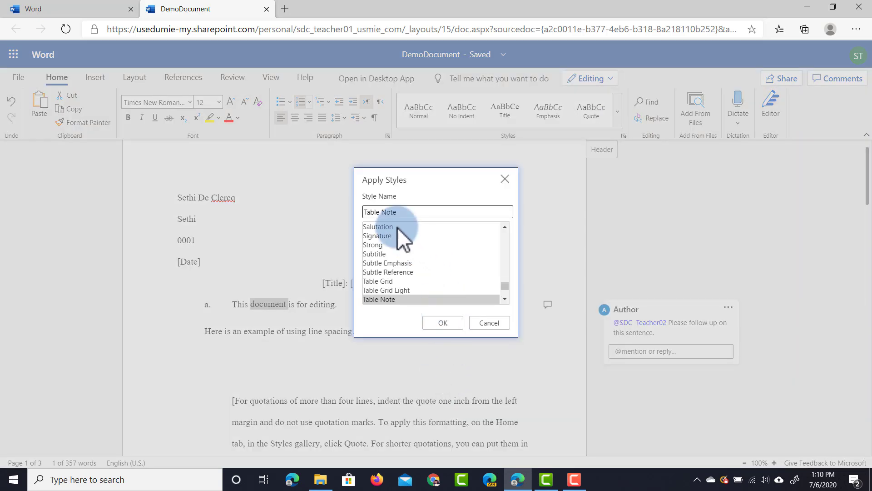
scroll(400, 295, "up", 3)
scroll(405, 280, "up", 5)
left_click_drag(407, 211, 363, 212)
left_click(433, 323)
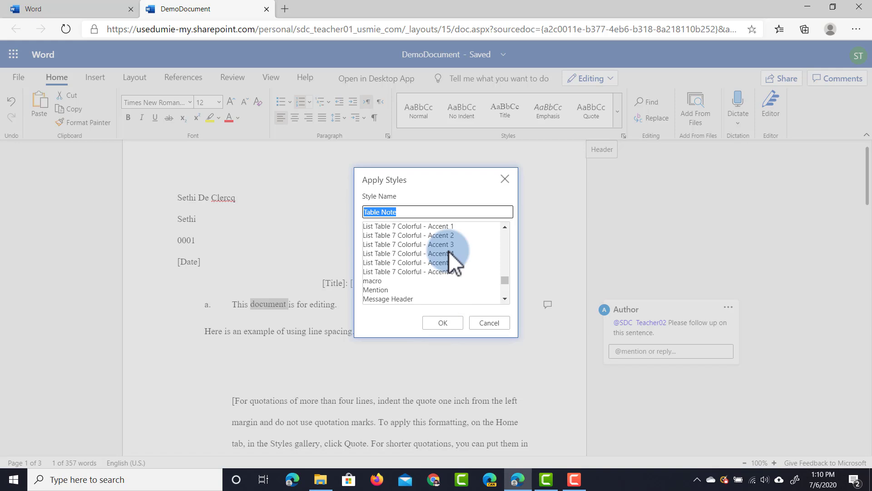
left_click(490, 323)
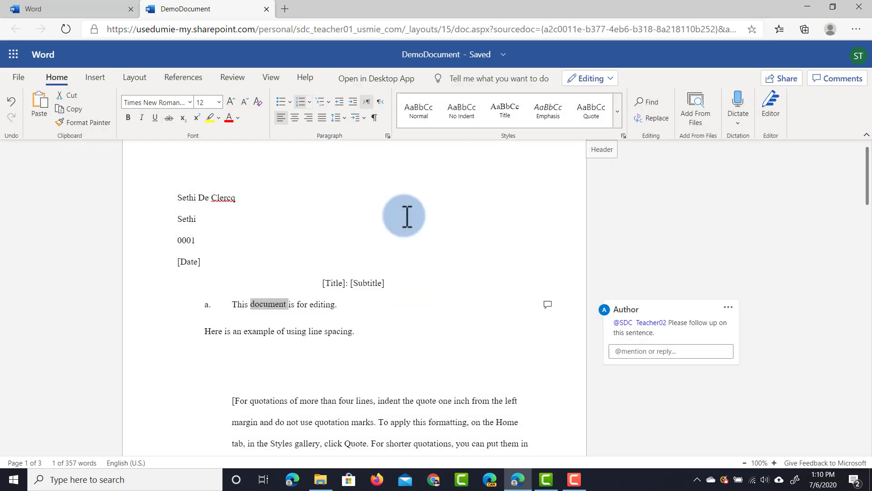
Step: Undo all the style changes and add an empty paragraph after 'editing.'
left_click(12, 100)
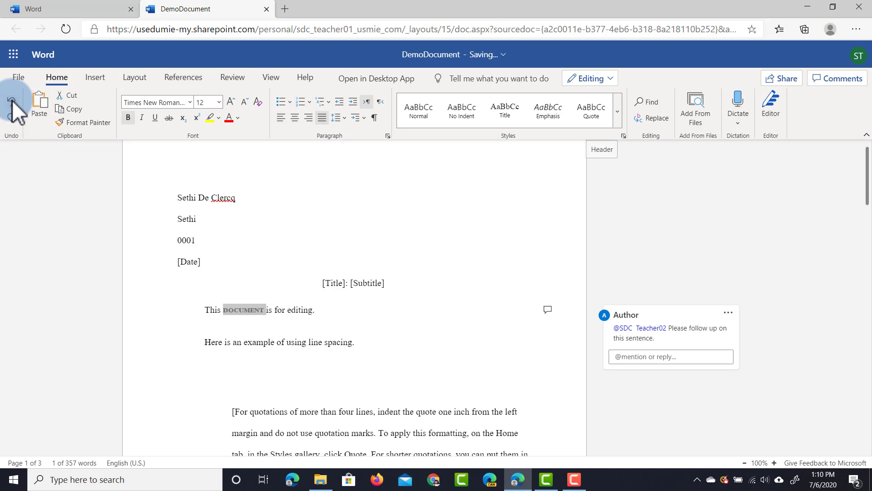
left_click(11, 100)
left_click(304, 318)
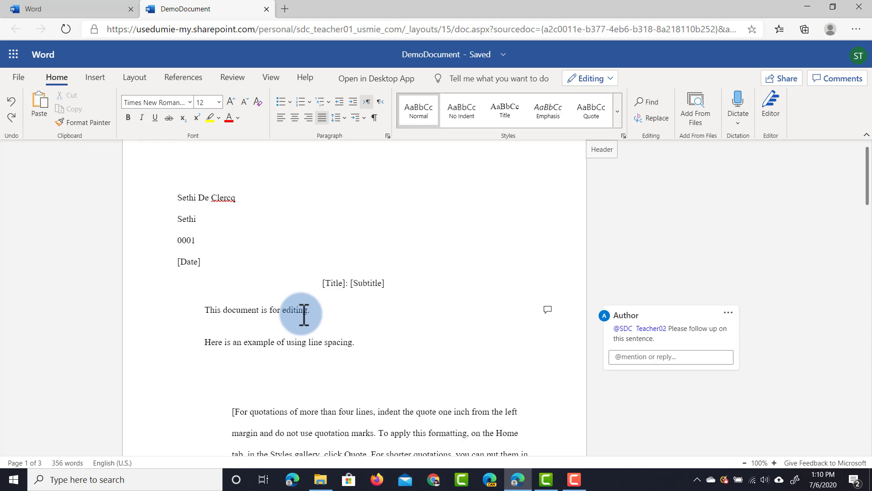
left_click(324, 310)
key("Return")
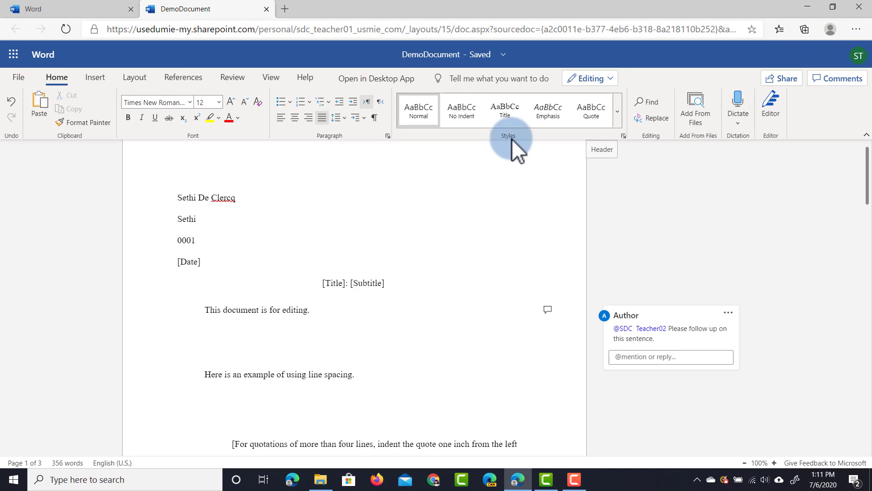
Step: Dictate a paragraph about speech to text working in Word online onto the empty line, allowing microphone access
left_click(736, 109)
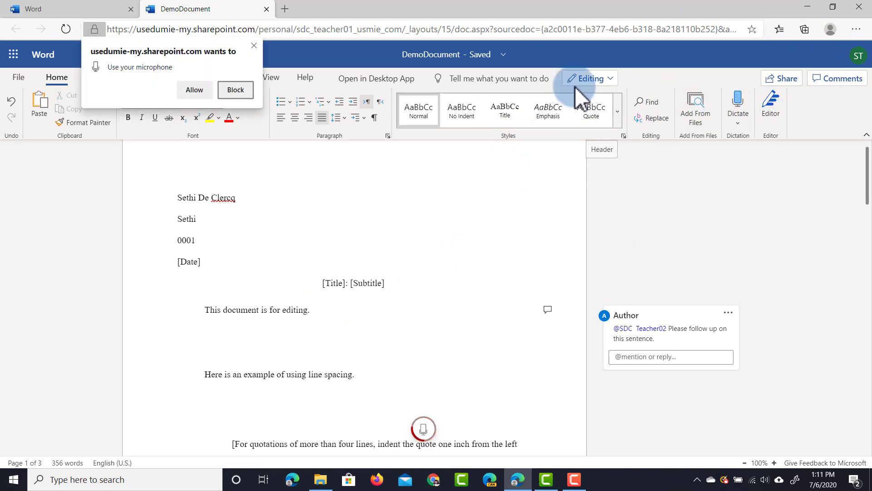
left_click(195, 90)
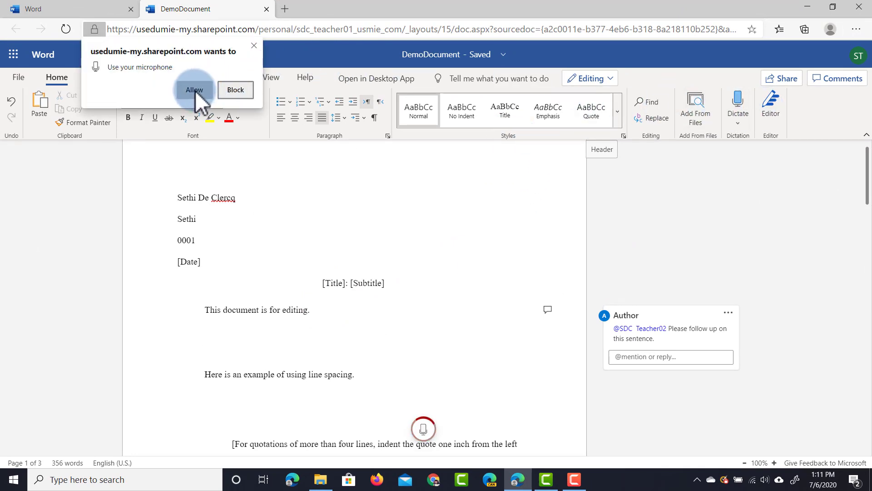
left_click(389, 336)
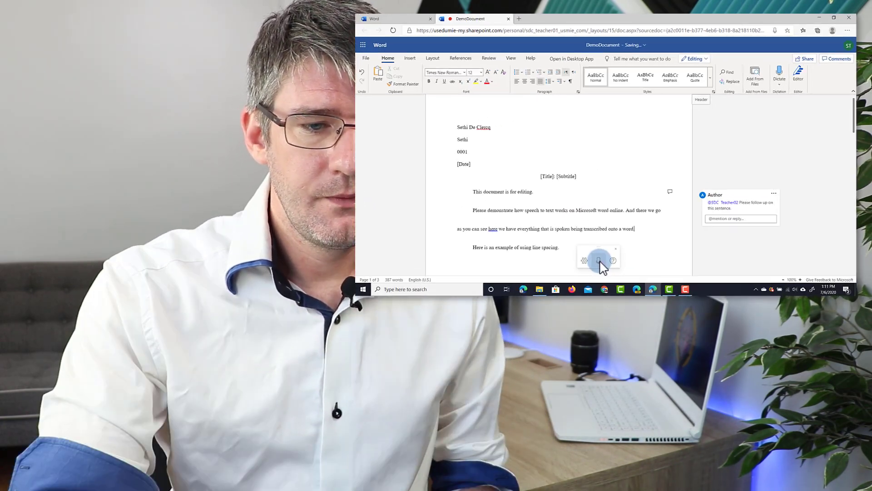
left_click(628, 232)
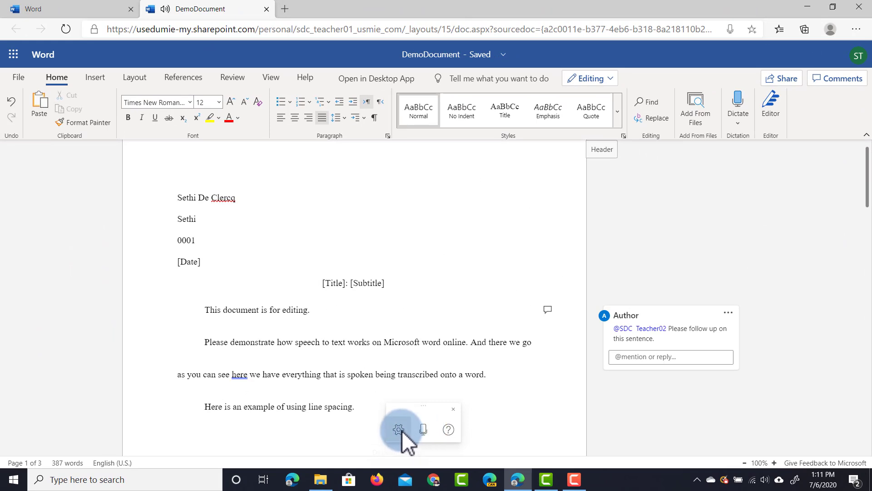
left_click(401, 430)
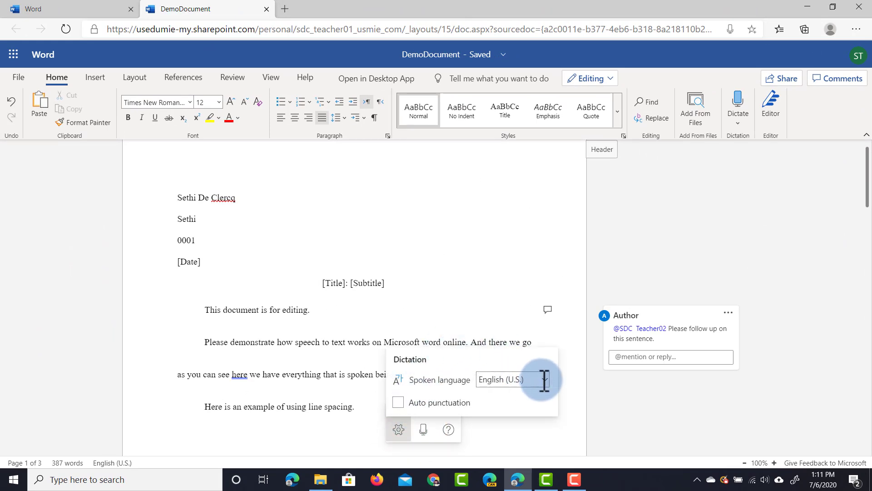
left_click(399, 403)
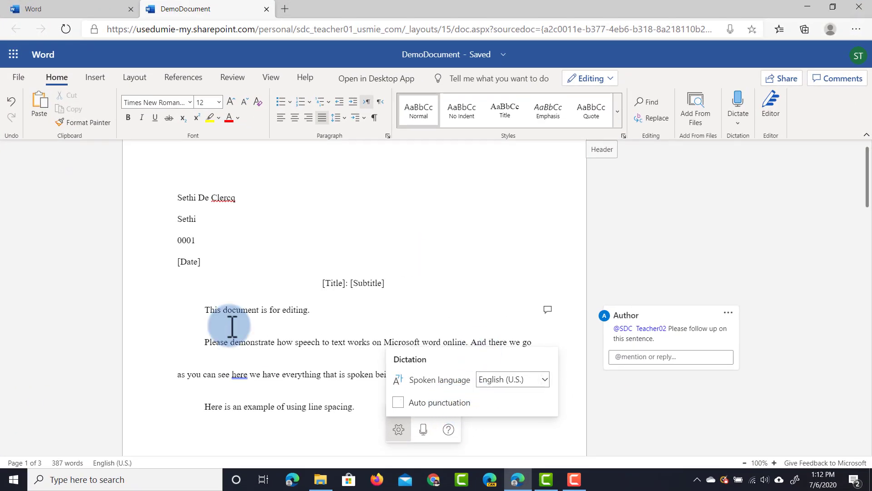
left_click(229, 356)
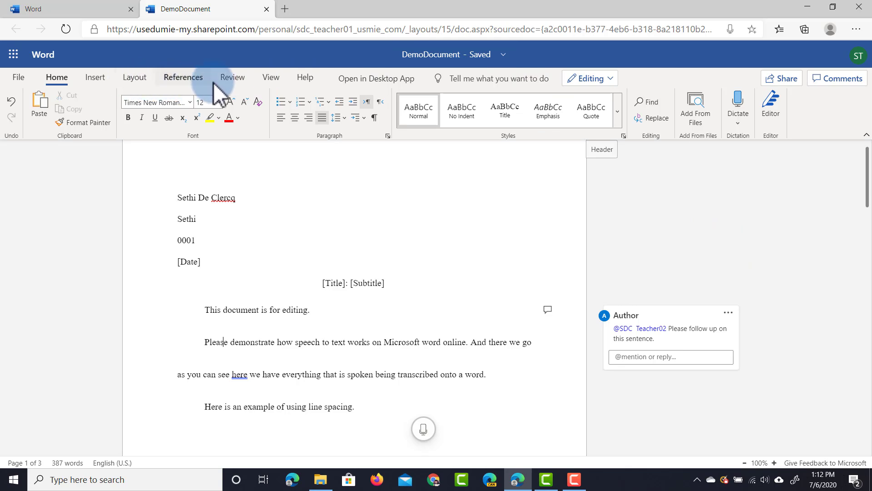
left_click(268, 76)
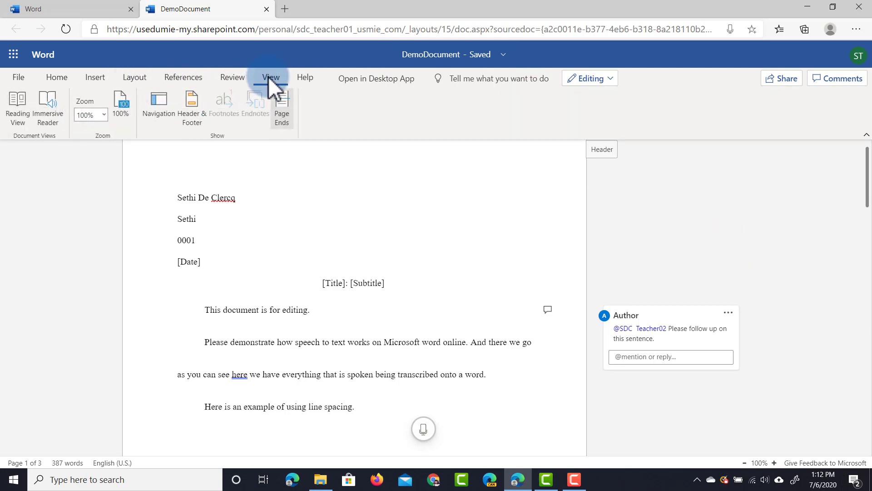
Step: Open the document in Immersive Reader, play the read-aloud, then pause it
left_click(294, 342)
left_click(48, 104)
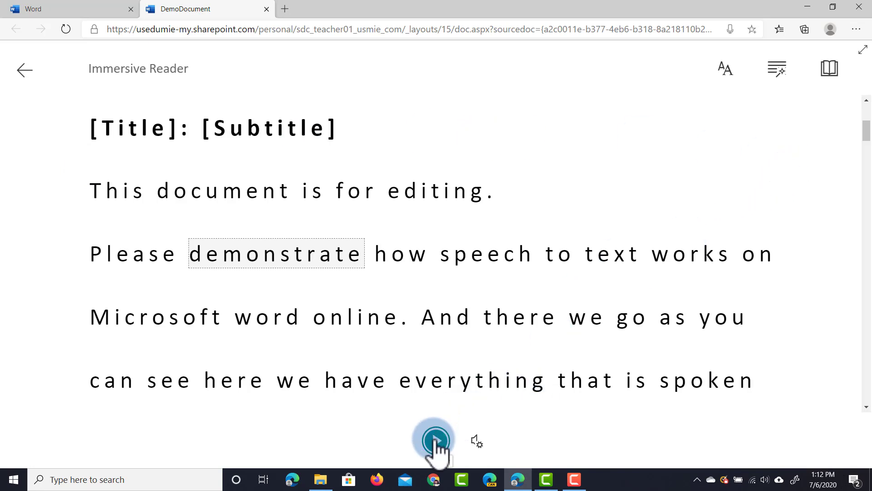
left_click(436, 441)
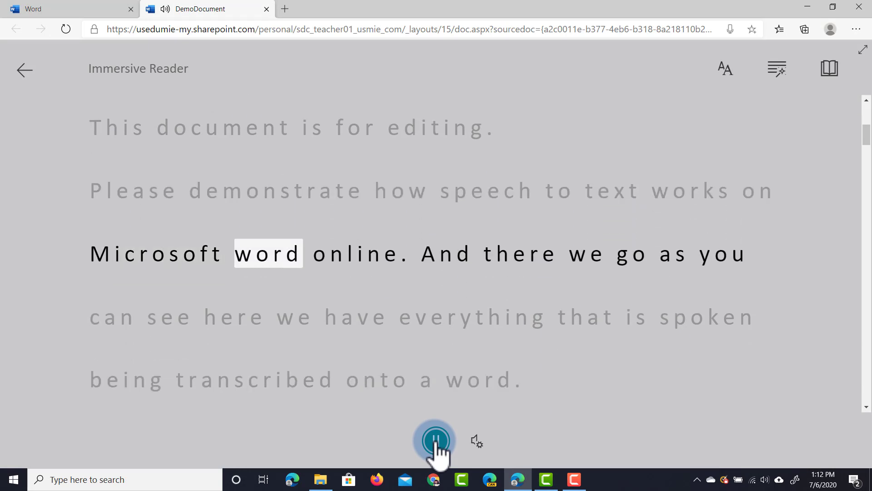
left_click(437, 441)
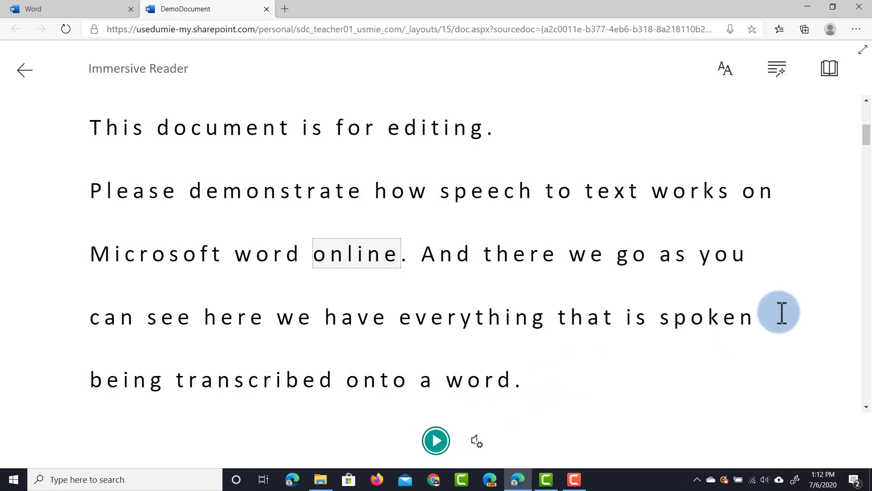
Step: Turn on grammar colouring for nouns, verbs and adjectives in Immersive Reader
left_click(778, 69)
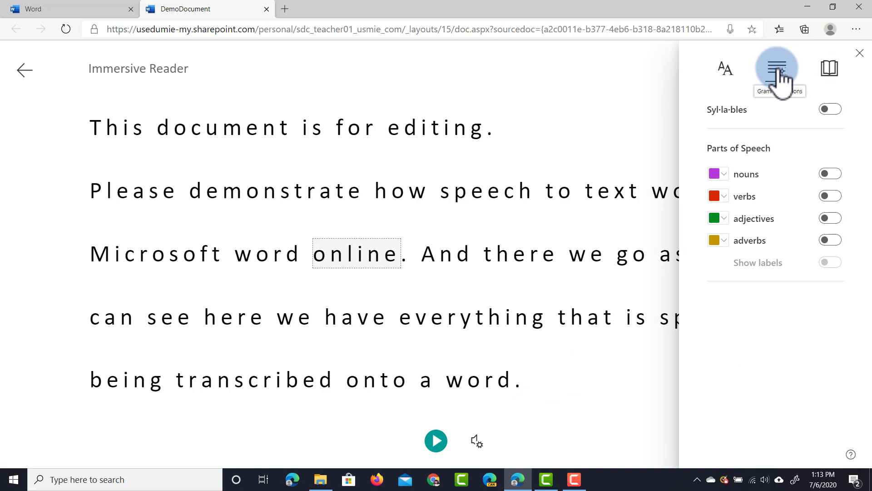
left_click(830, 175)
left_click(834, 197)
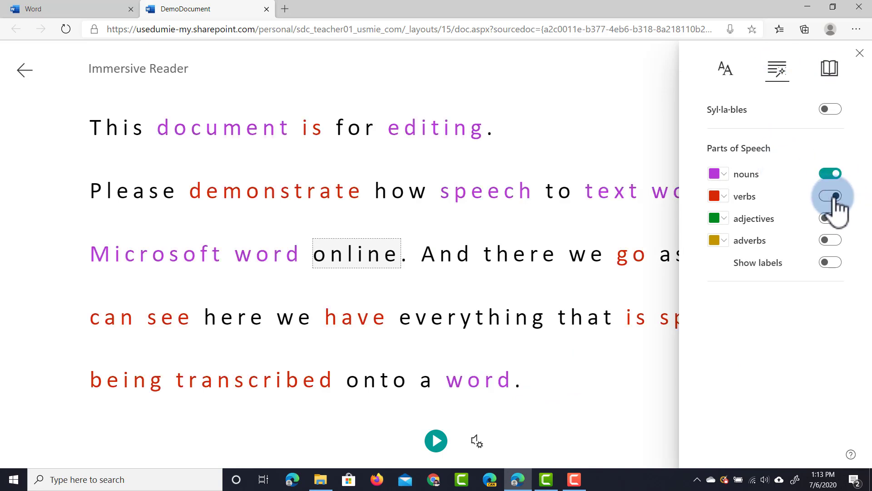
left_click(833, 219)
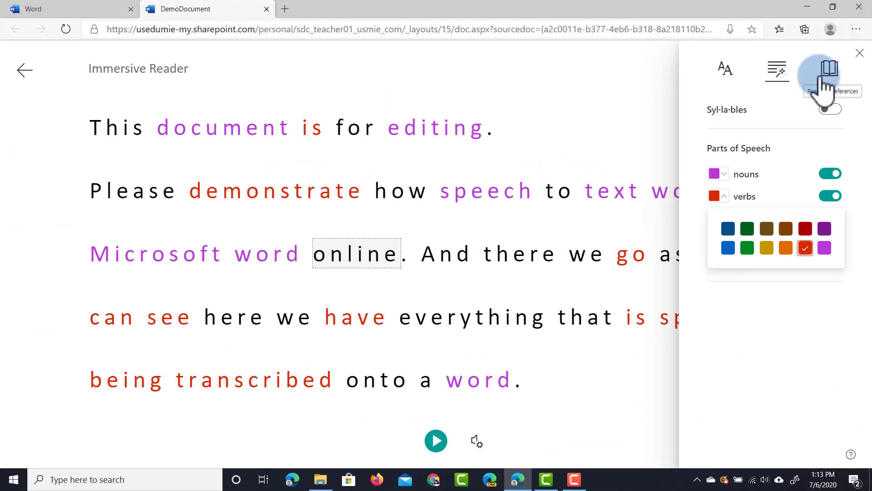
Step: Enable Line Focus, try three-line and wider bands, and settle on one line
left_click(828, 73)
left_click(729, 140)
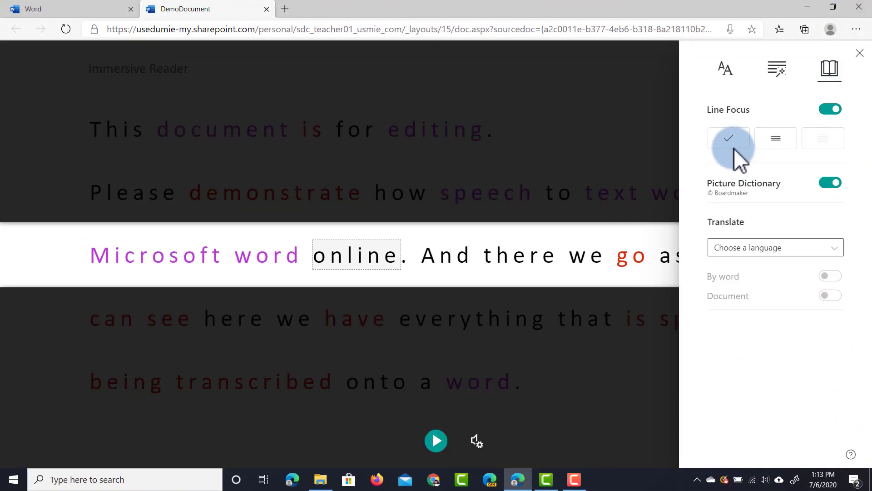
left_click(766, 138)
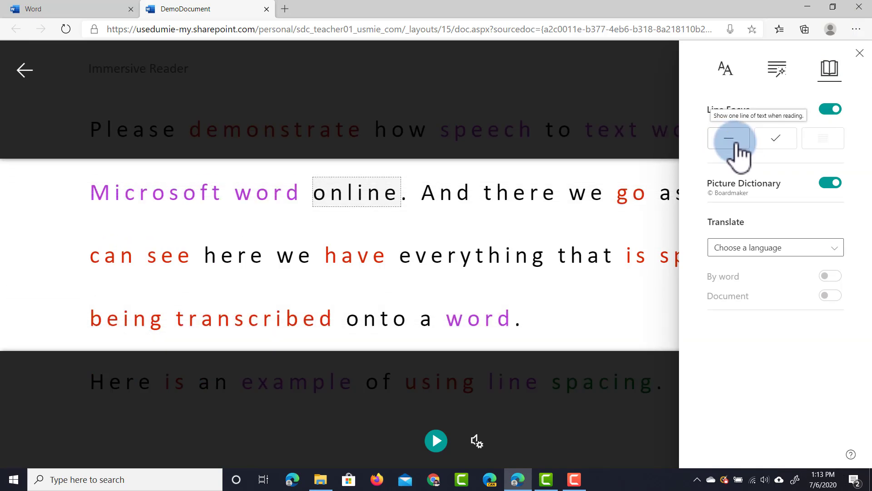
left_click(730, 138)
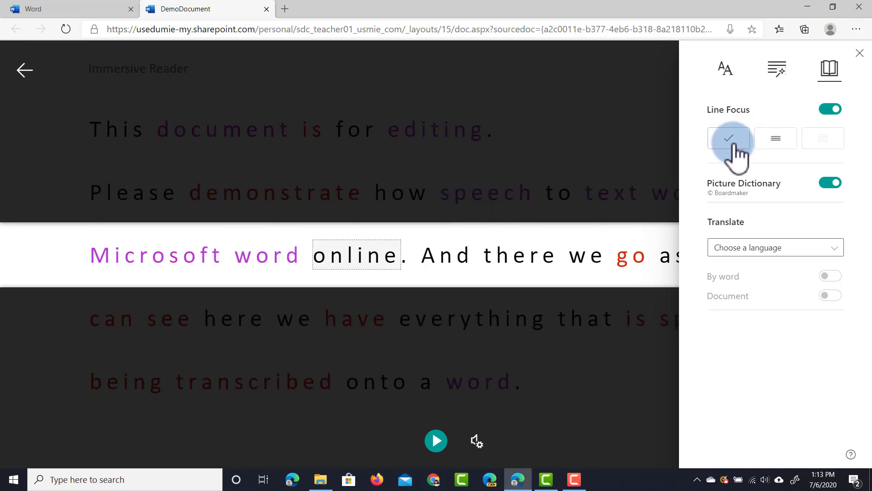
left_click(734, 151)
left_click(731, 150)
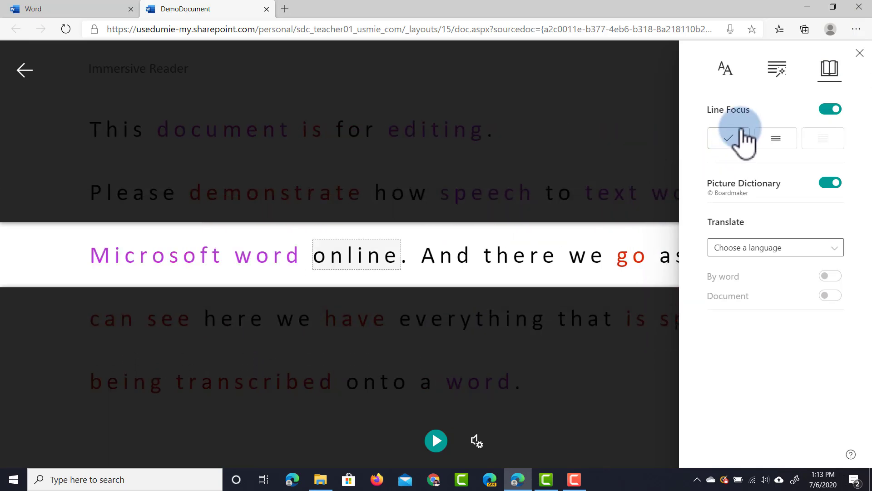
left_click(726, 71)
Step: Set the reader text size to 20 and toggle Increase Spacing off and back on
left_click(768, 127)
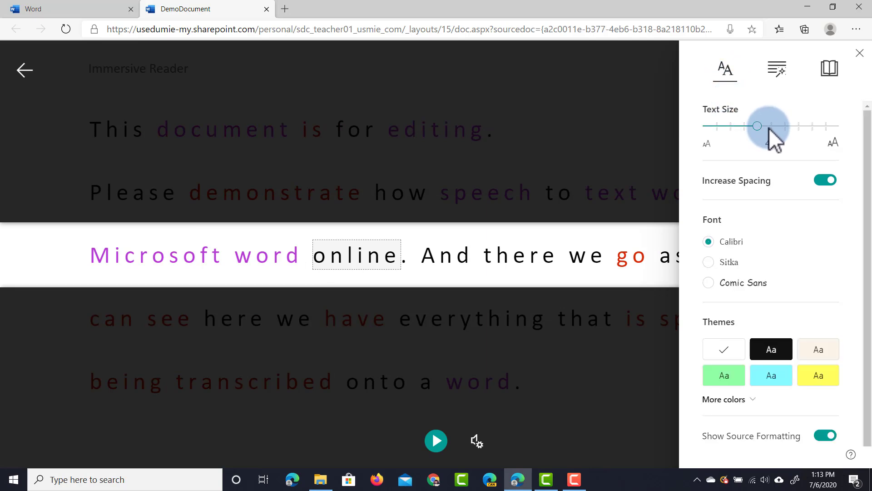
left_click_drag(763, 129, 718, 130)
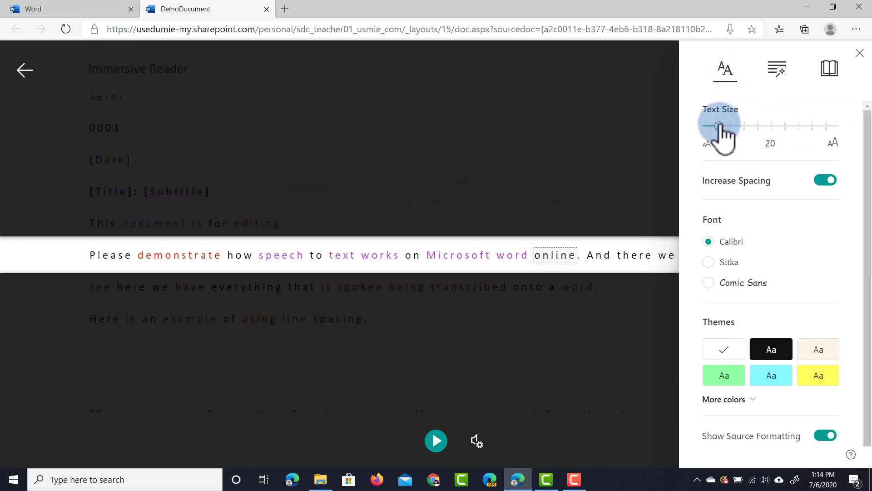
left_click(822, 181)
left_click(823, 180)
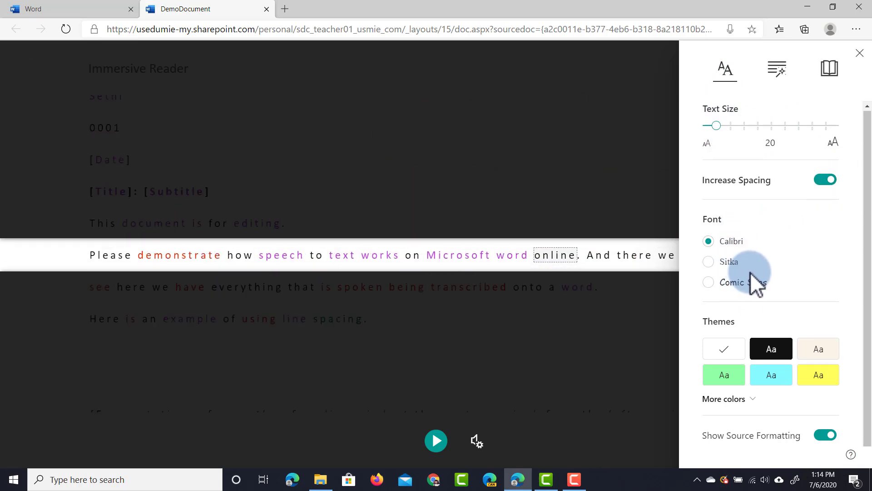
Step: Try the apricot, yellow and cream colour themes, then close the panel and exit Immersive Reader
scroll(751, 272, "down", 1)
left_click(753, 390)
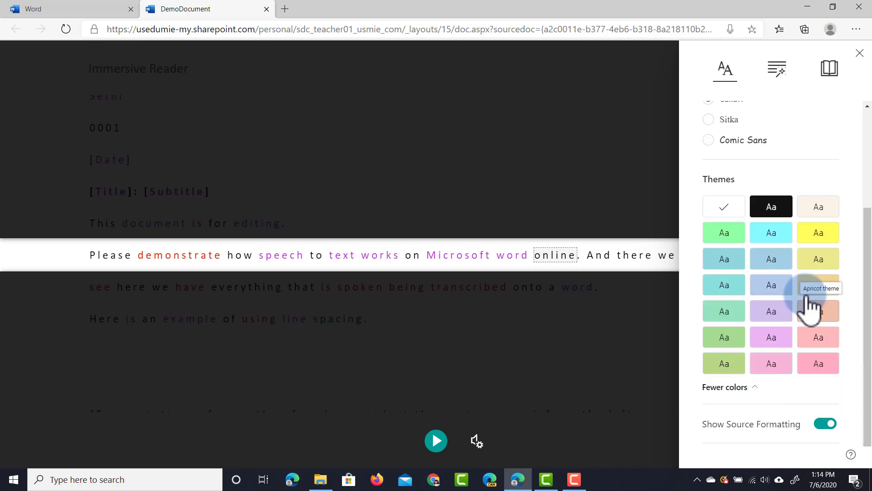
left_click(820, 290)
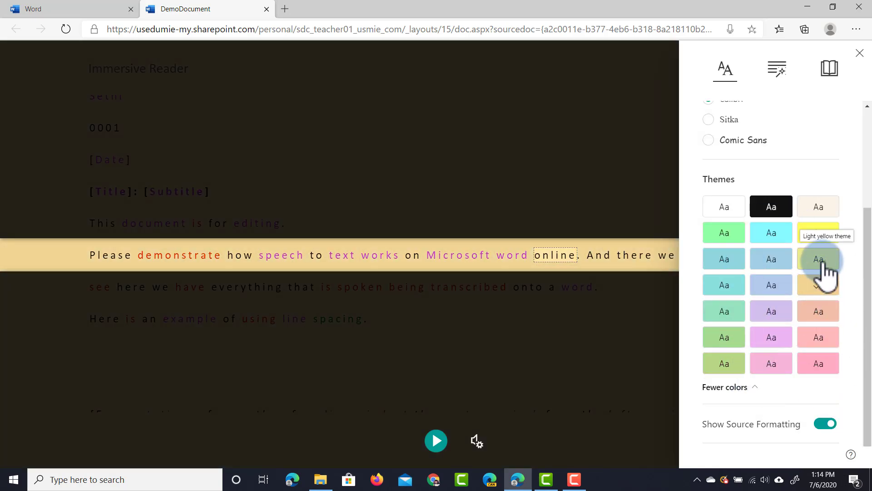
left_click(818, 236)
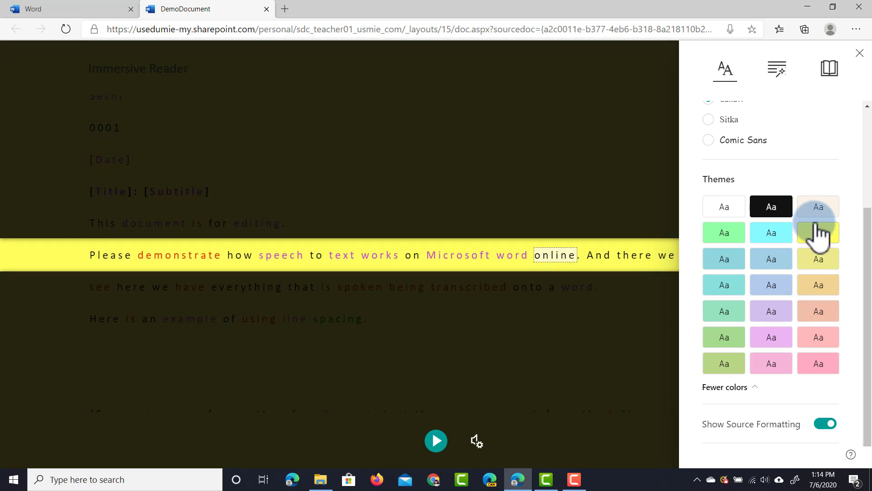
left_click(818, 212)
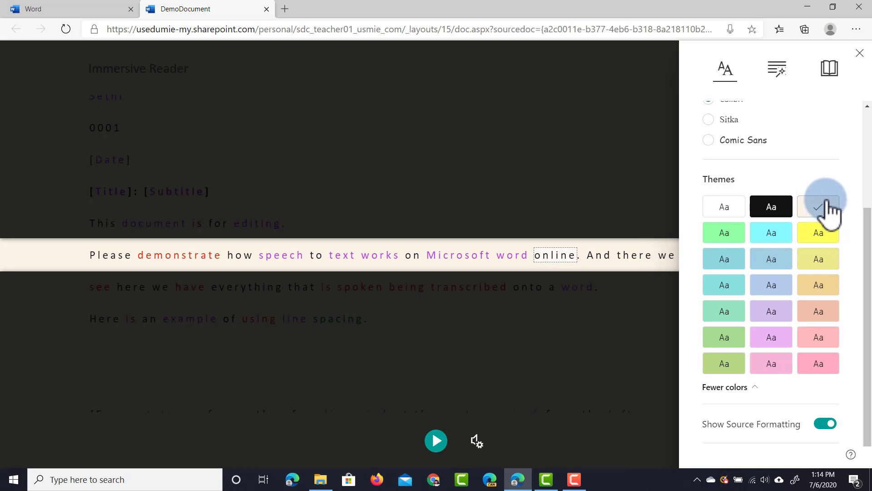
left_click(859, 52)
left_click(23, 71)
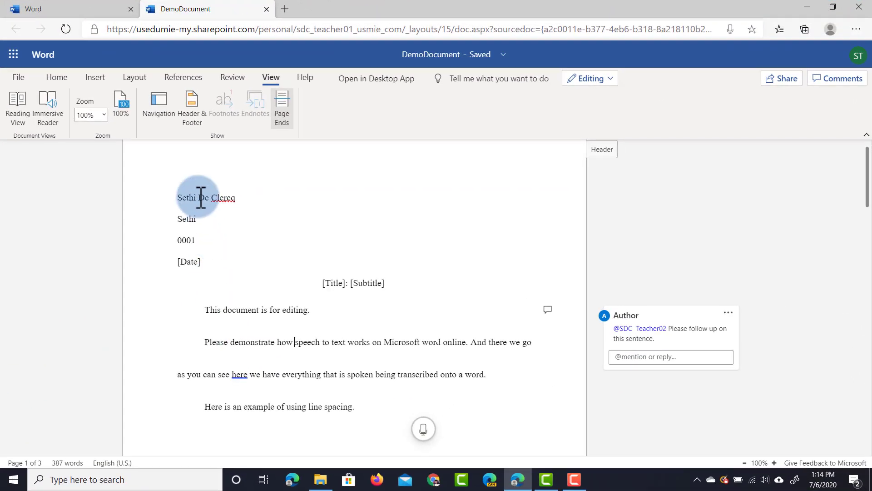
Step: Switch DemoDocument to Reading View and scroll through its pages and back to the top
left_click(275, 74)
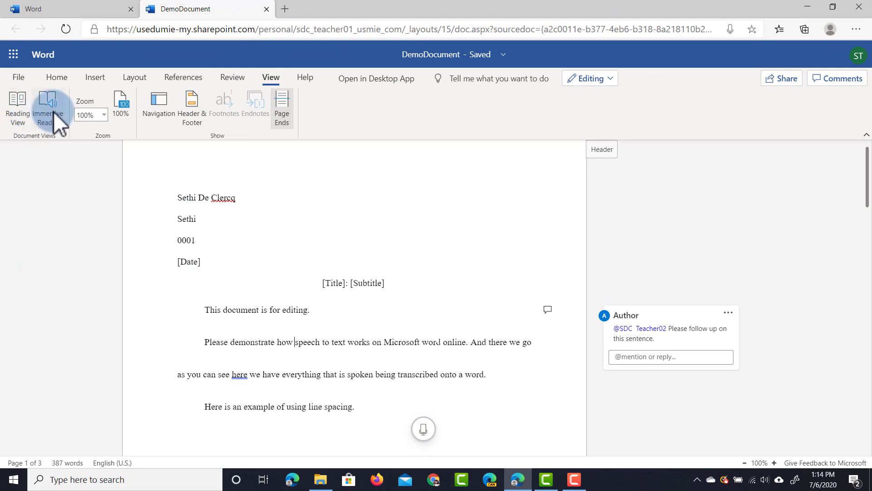
left_click(15, 107)
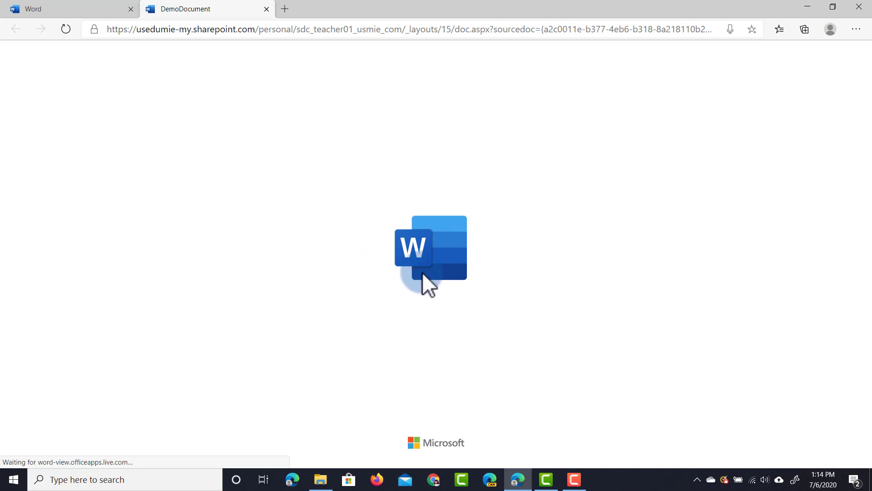
scroll(604, 190, "down", 15)
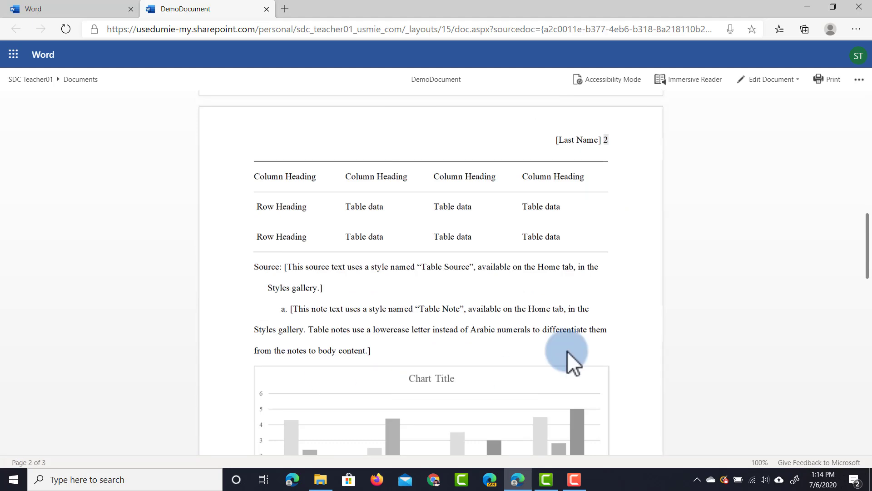
scroll(518, 382, "down", 10)
scroll(559, 273, "up", 14)
scroll(571, 253, "up", 10)
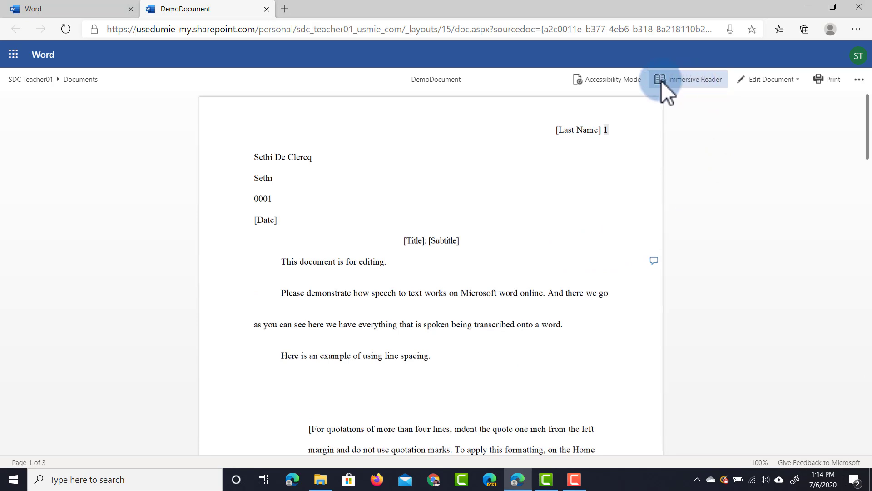
left_click(610, 81)
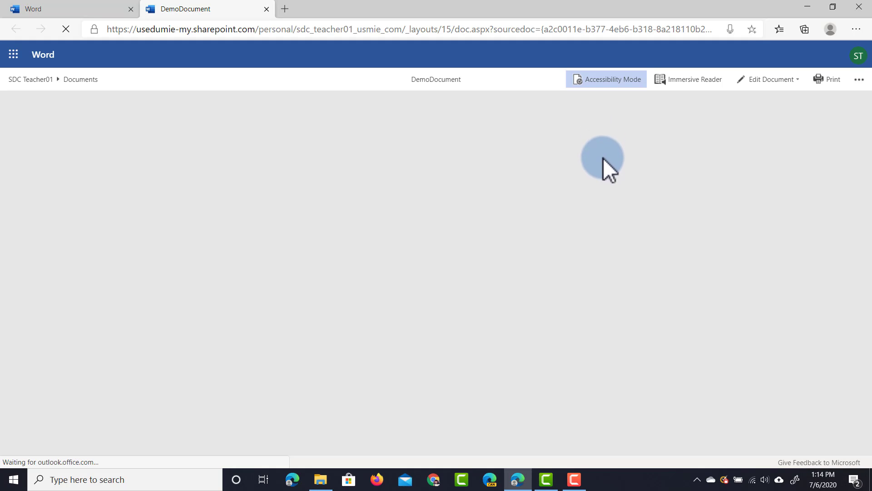
scroll(545, 270, "down", 3)
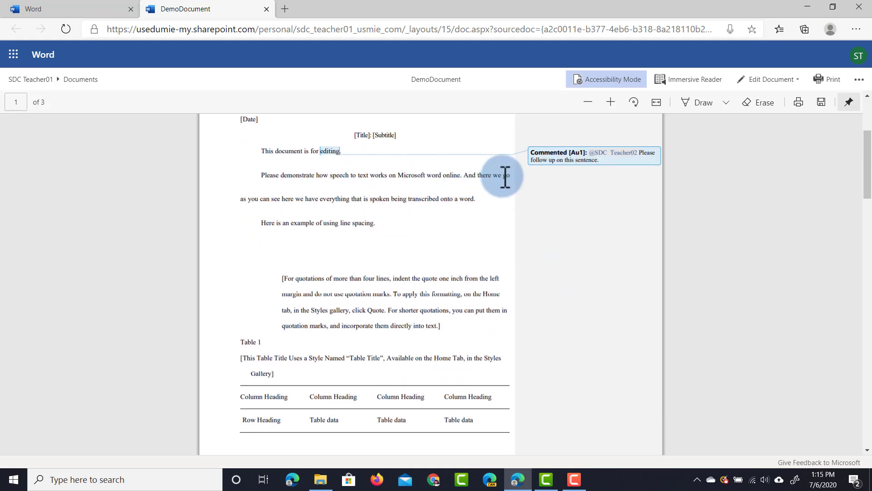
left_click_drag(863, 160, 861, 81)
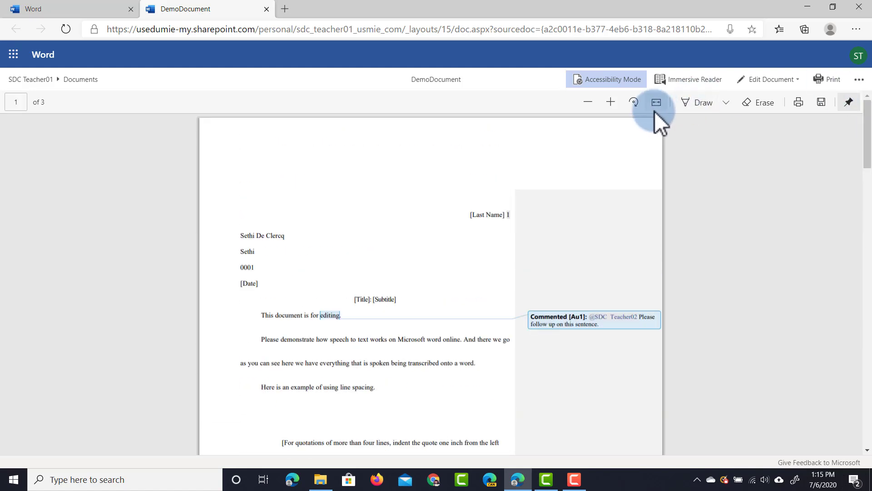
left_click(700, 106)
left_click_drag(302, 194, 223, 227)
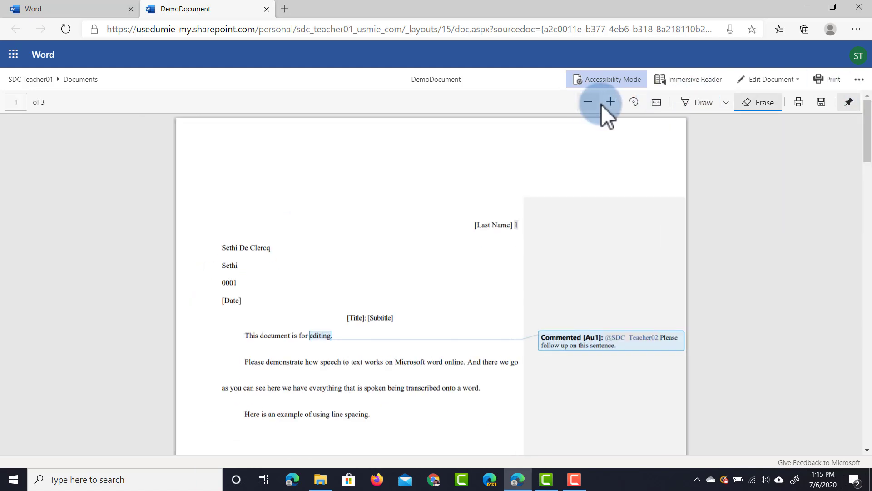
left_click(601, 104)
left_click(682, 104)
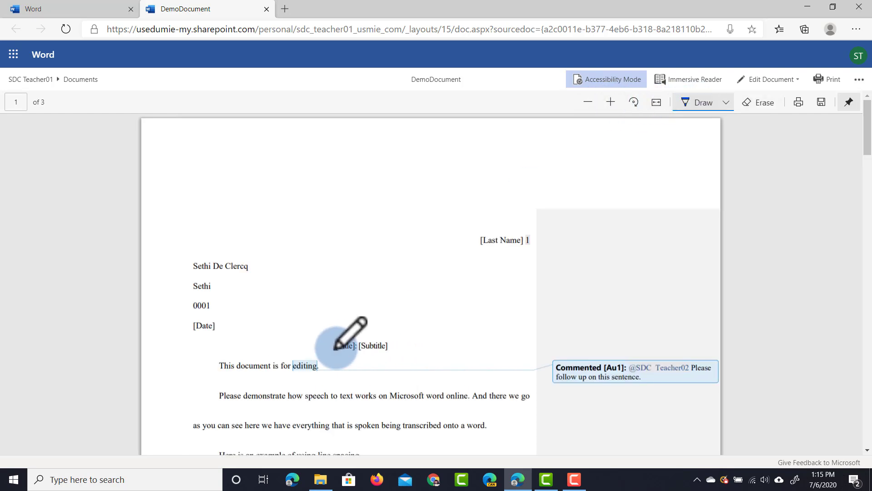
left_click_drag(334, 352, 411, 350)
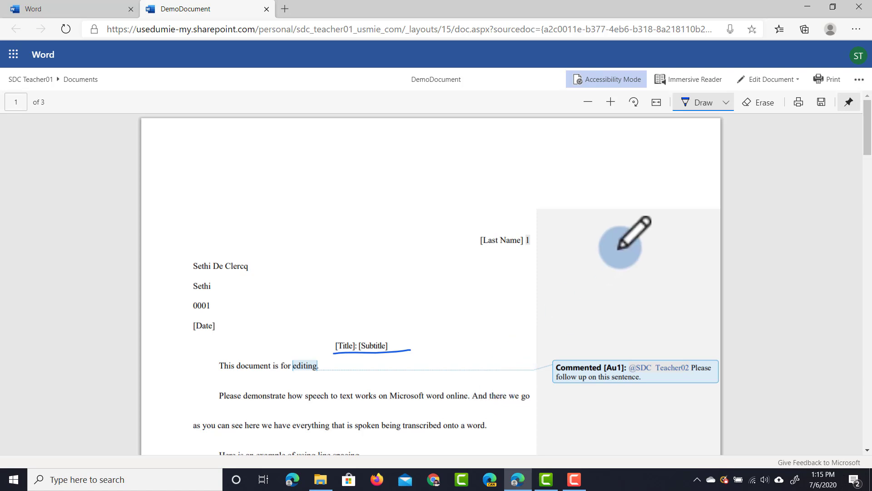
left_click(594, 79)
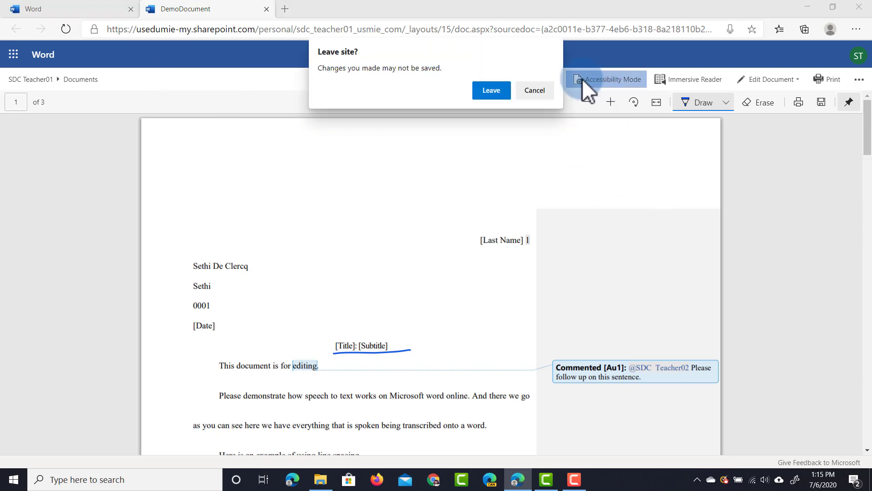
left_click(481, 93)
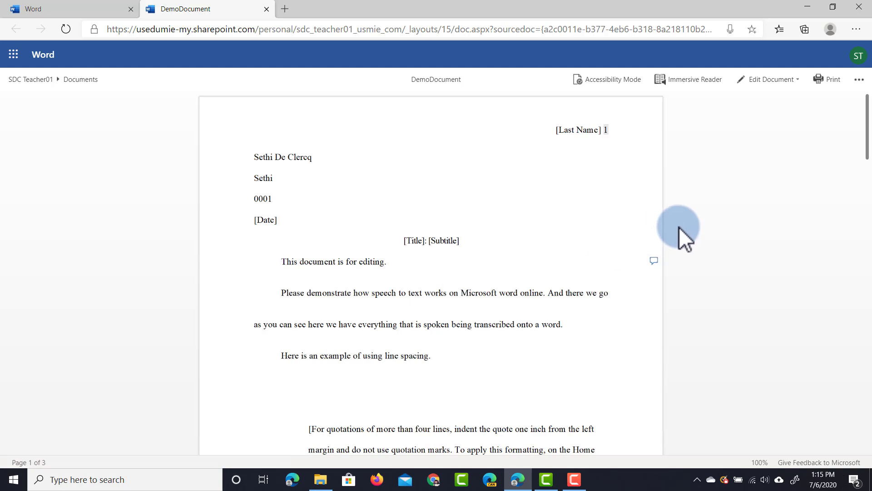
Step: Open DemoDocument for editing in the browser, then show and close the navigation pane
left_click(761, 78)
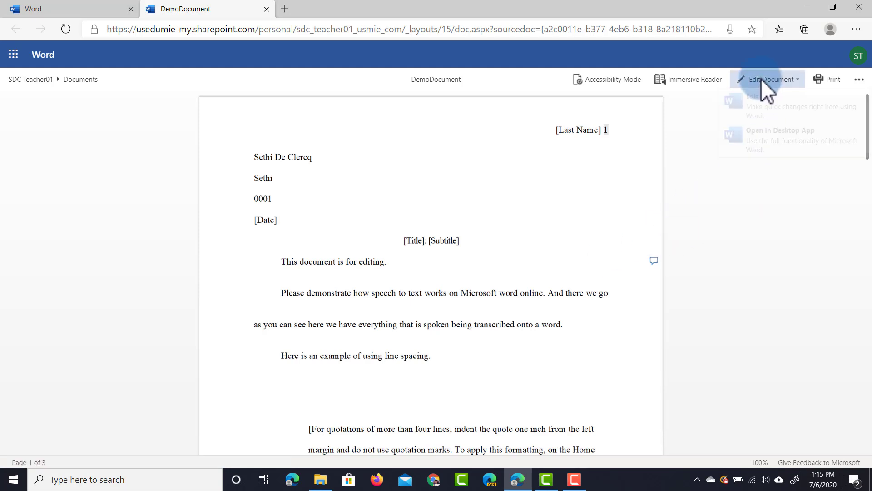
left_click(762, 98)
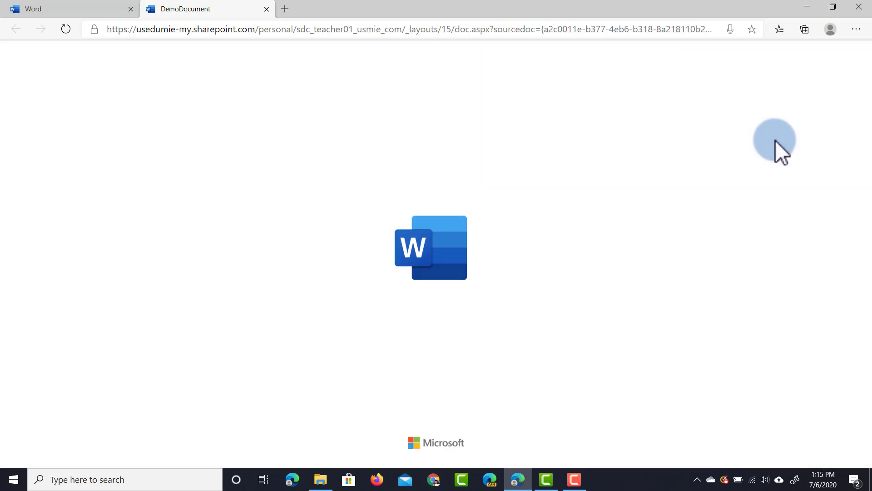
left_click(271, 78)
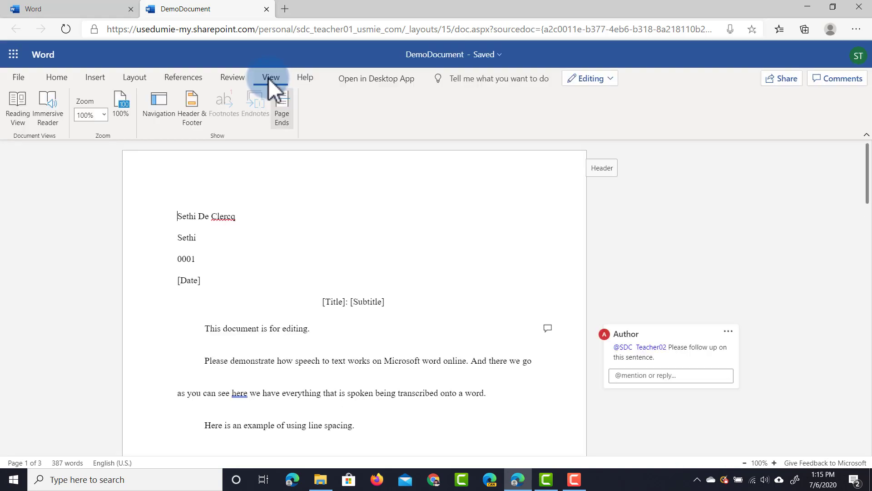
left_click(157, 103)
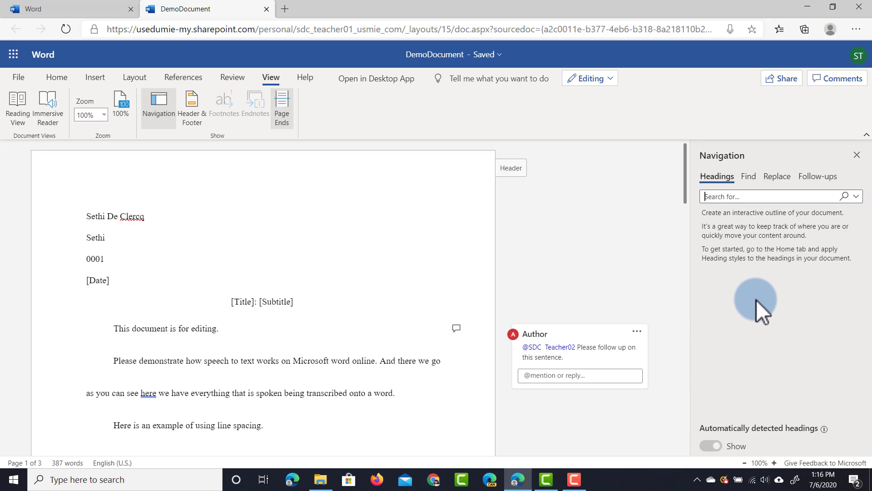
left_click(857, 155)
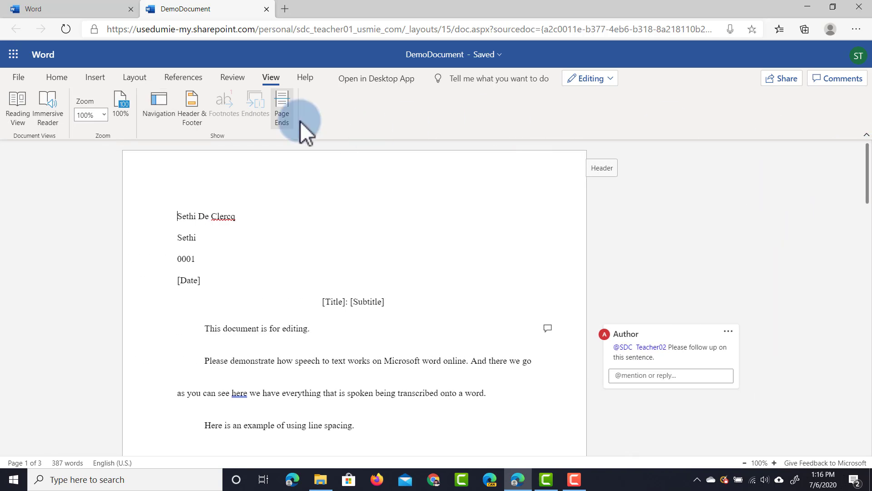
Step: Inspect the [Last Name] <#> header, including the later-pages header, then return to the body
left_click(197, 110)
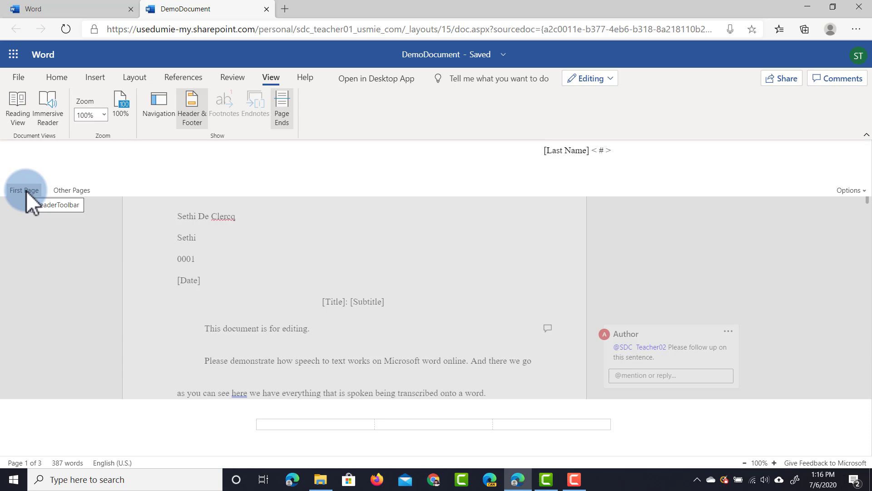
left_click(61, 191)
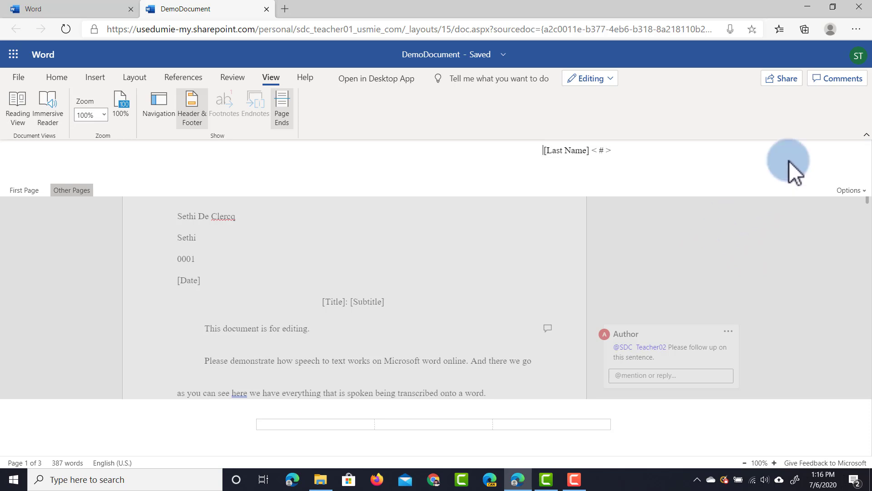
left_click(746, 255)
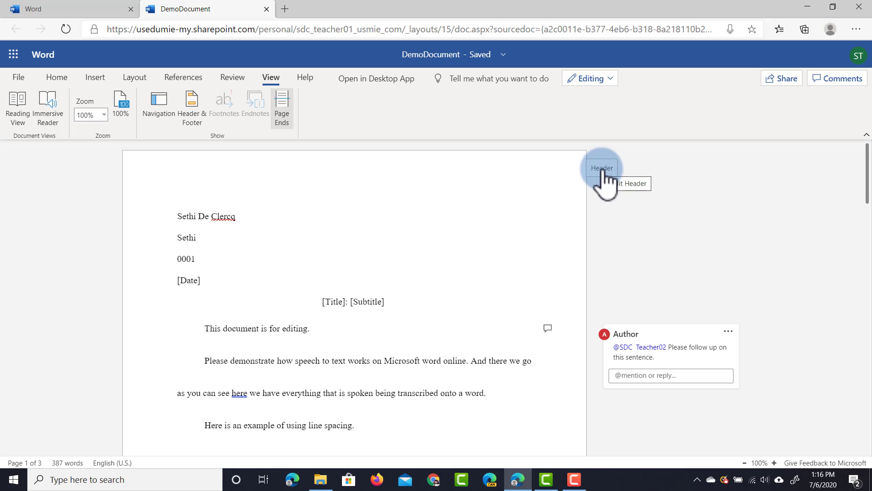
left_click(603, 169)
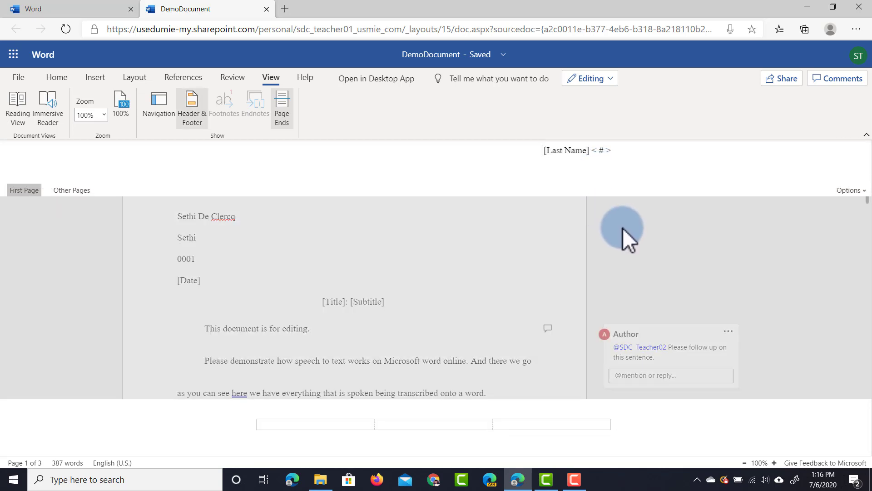
left_click(676, 231)
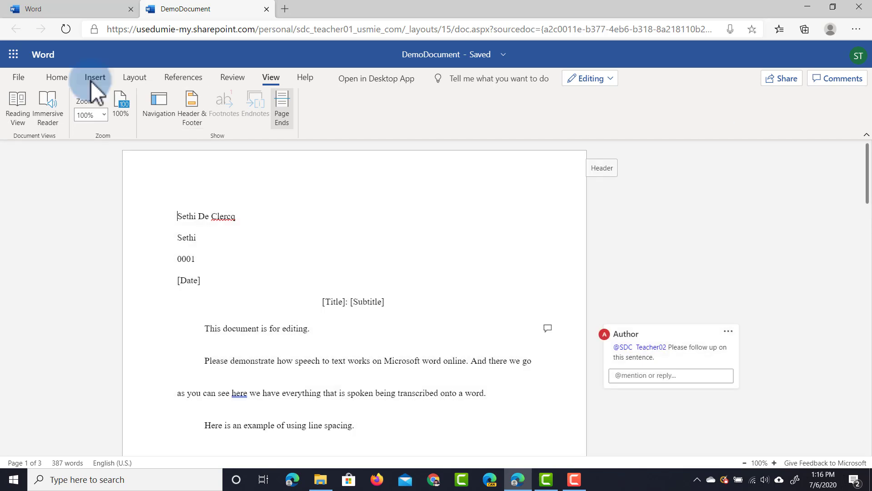
Step: Show the Insert commands and place the insertion point in the body text below the line-spacing sentence
left_click(93, 80)
scroll(359, 249, "down", 2)
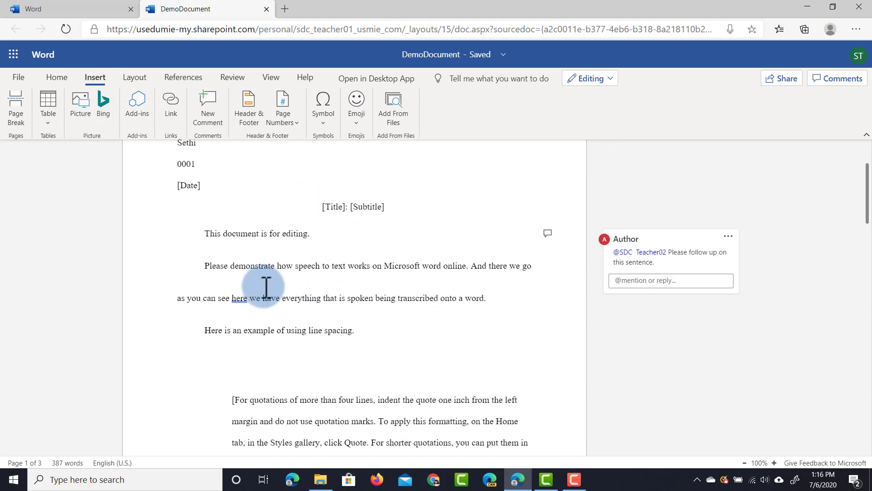
left_click(263, 330)
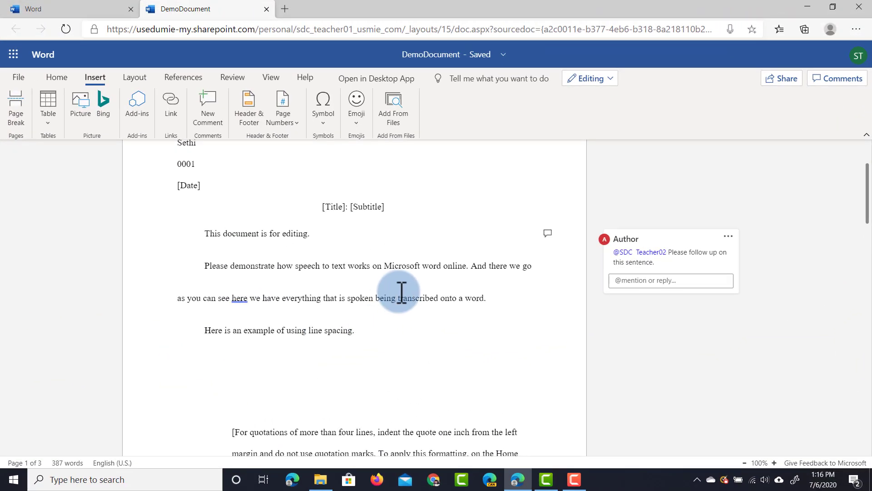
Step: Insert the green sunbird photo from Bing's Birds category, skipping the from-file picture option
left_click(81, 104)
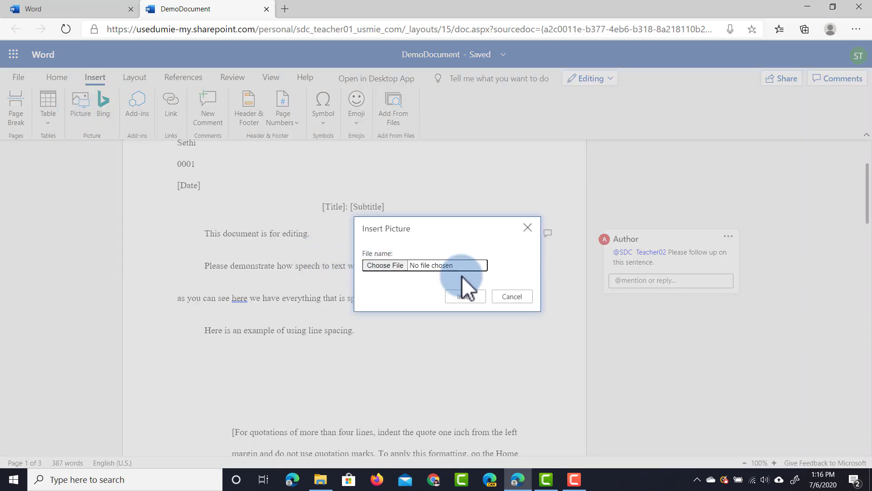
left_click(499, 291)
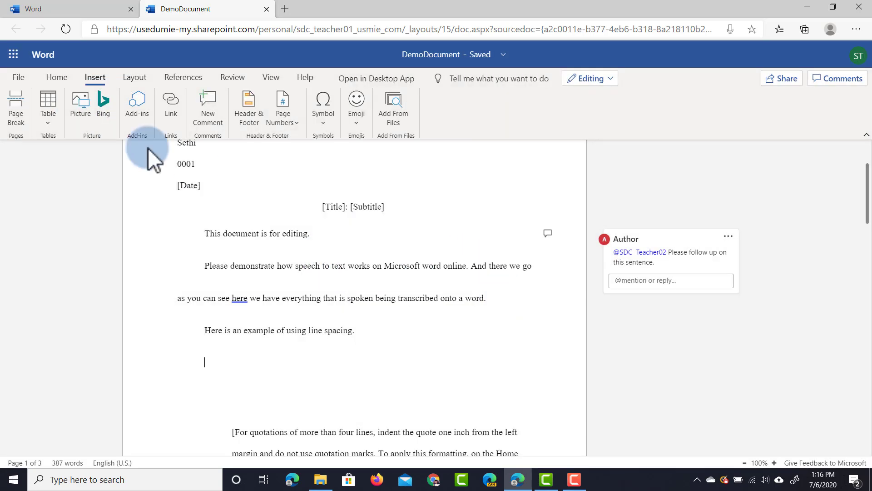
left_click(105, 106)
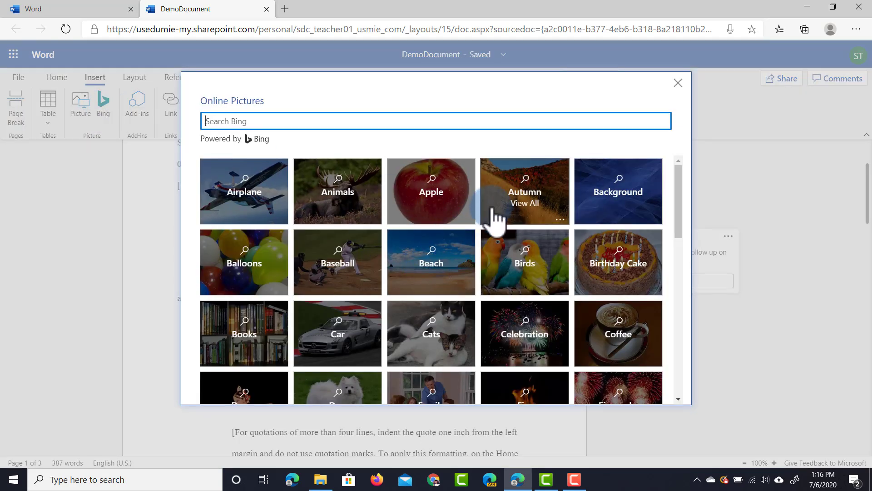
left_click(529, 264)
left_click(402, 234)
left_click(560, 392)
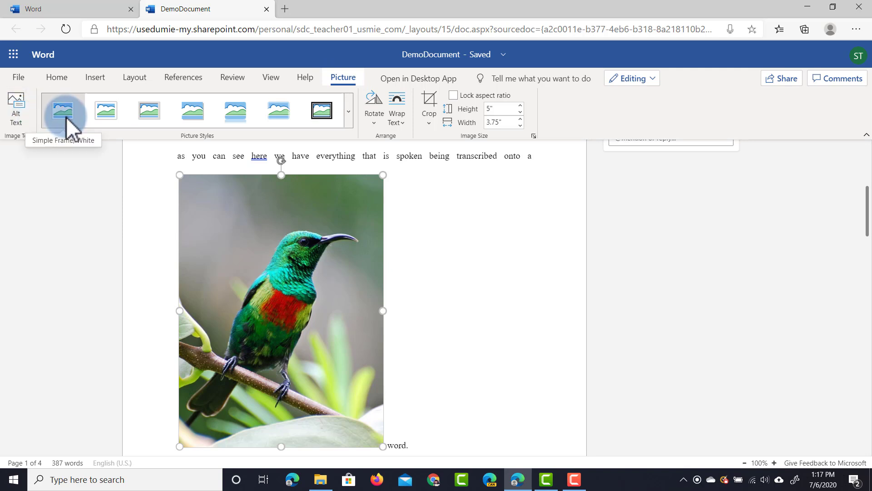
Step: Try several picture styles on the sunbird, settling on a plain shadowed look
left_click(150, 119)
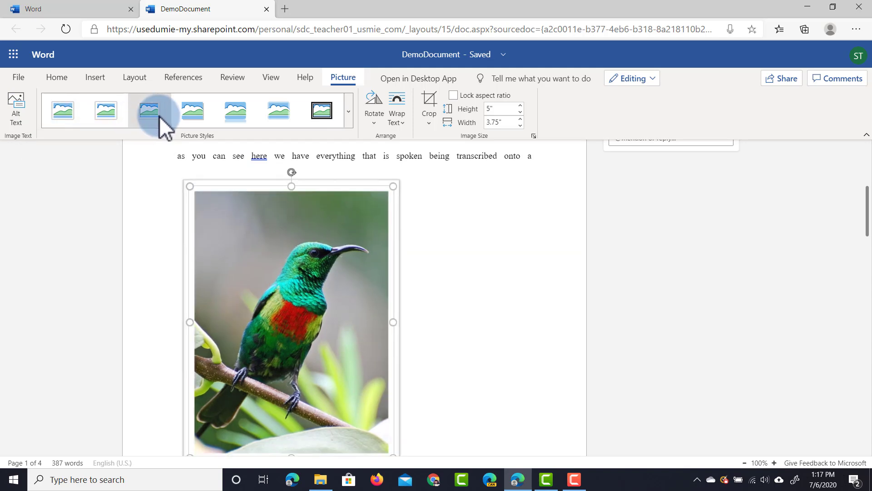
left_click(190, 118)
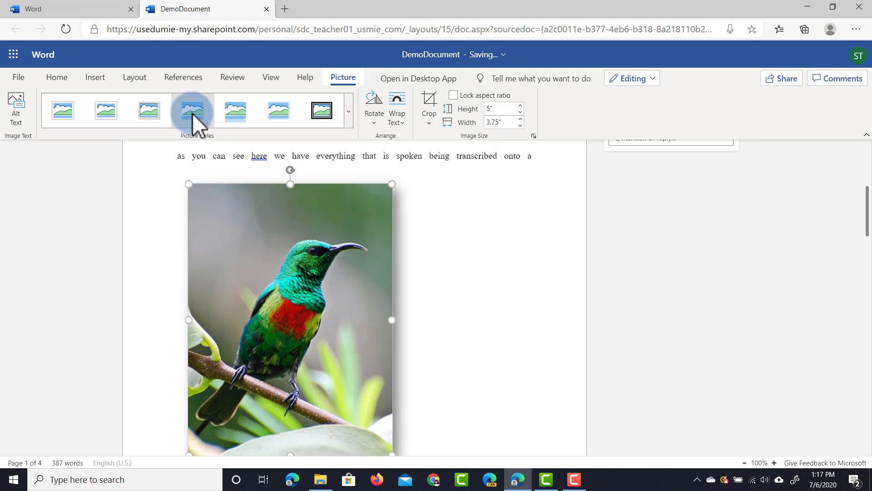
left_click(255, 109)
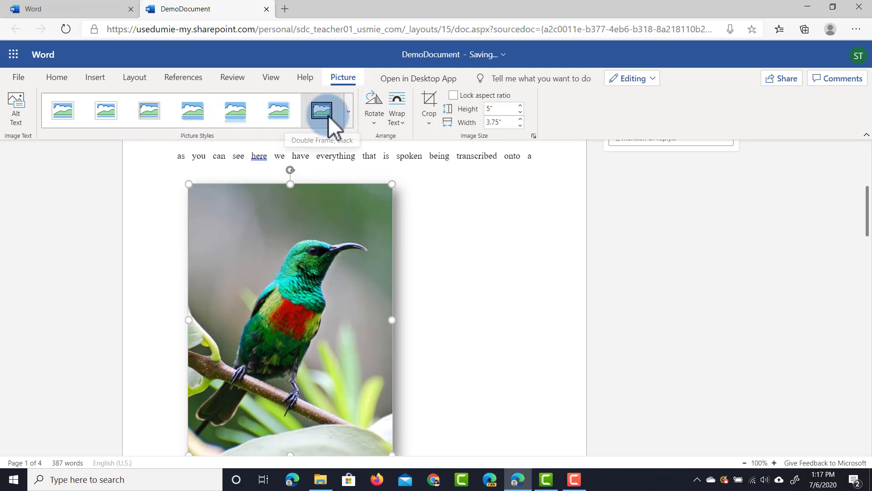
Step: Set the picture's text wrapping to Behind Text, then to Square so text wraps beside it
left_click(400, 118)
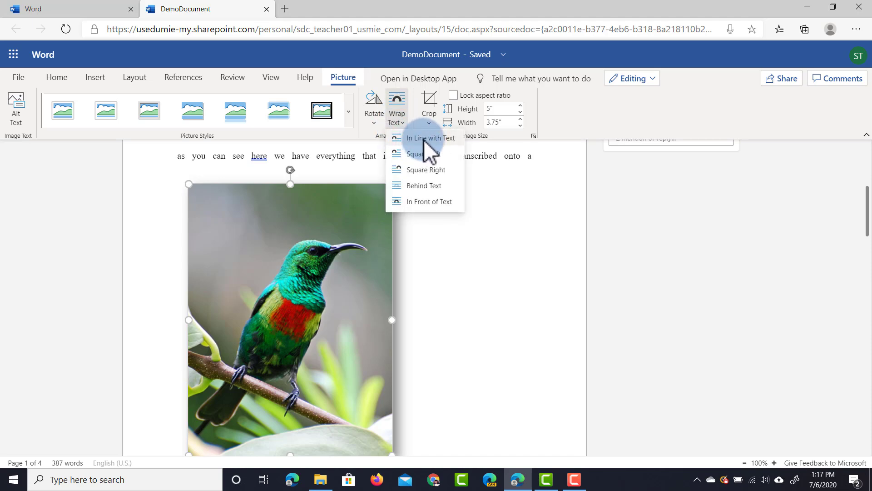
left_click(424, 185)
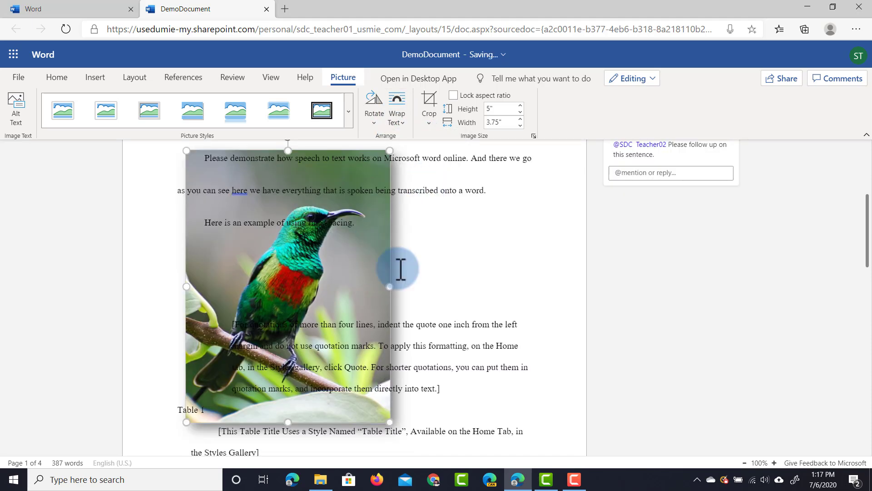
scroll(463, 267, "down", 1)
scroll(418, 255, "up", 3)
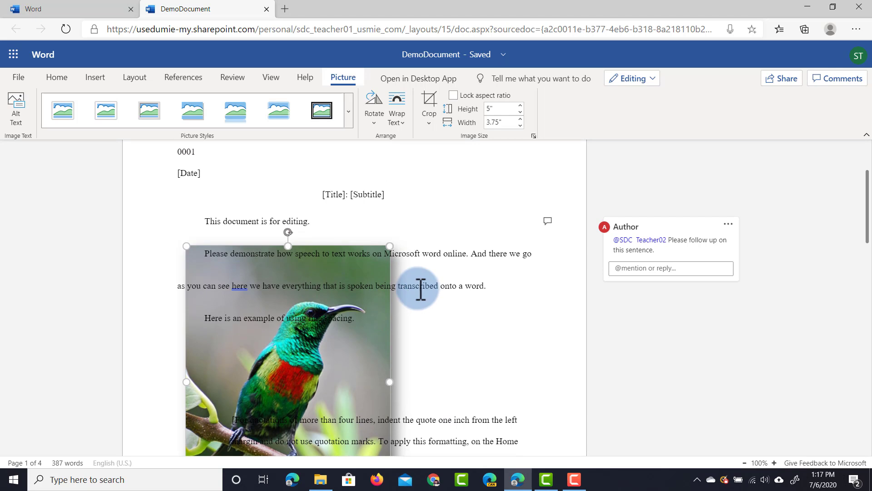
left_click(402, 117)
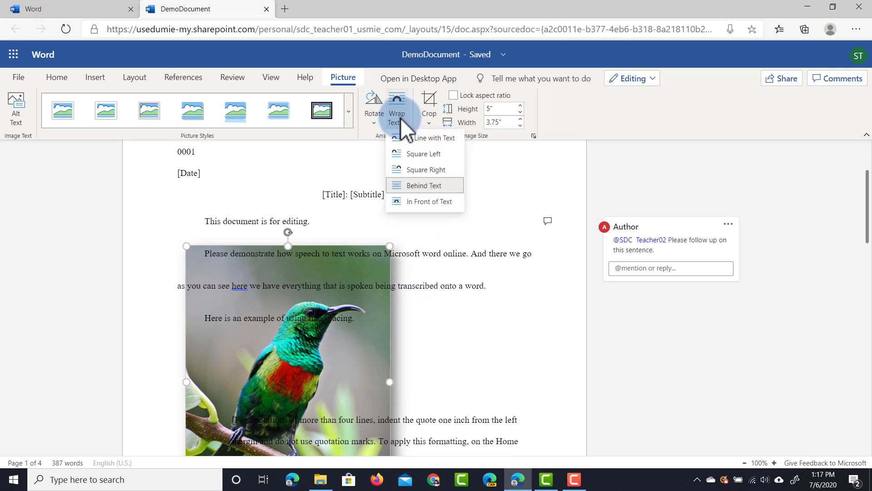
left_click(434, 170)
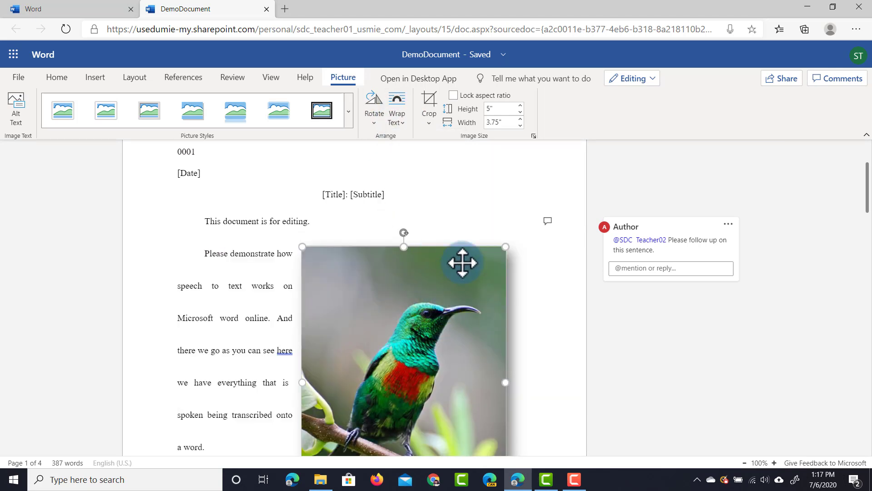
Step: Shrink the picture to 1.97 × 1.47 in and tilt it slightly clockwise
scroll(482, 308, "down", 3)
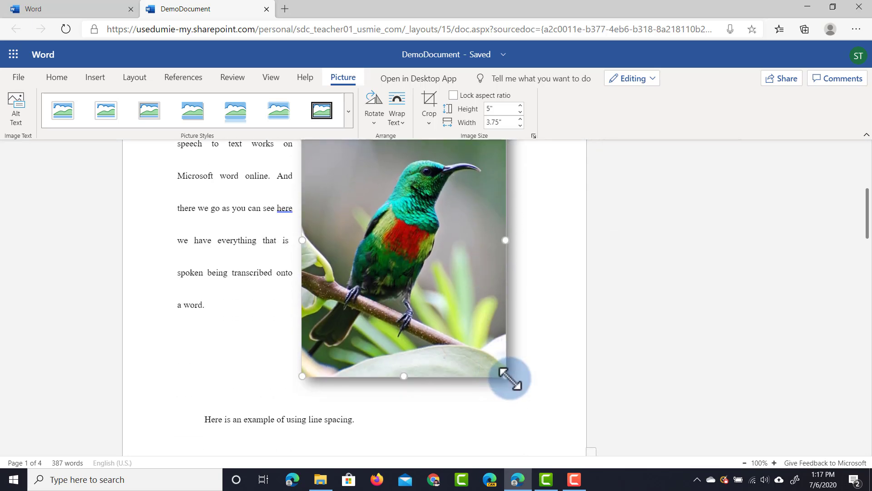
left_click_drag(505, 377, 403, 201)
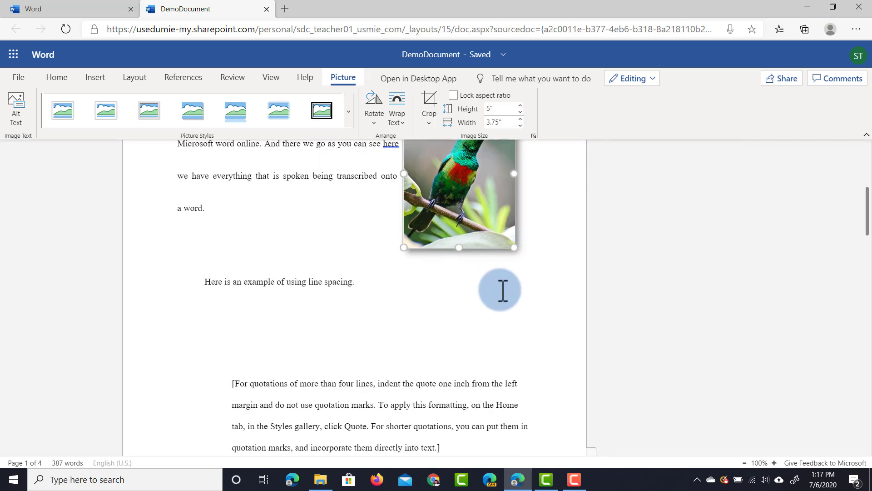
scroll(491, 272, "up", 4)
scroll(471, 284, "down", 1)
left_click_drag(464, 209, 524, 308)
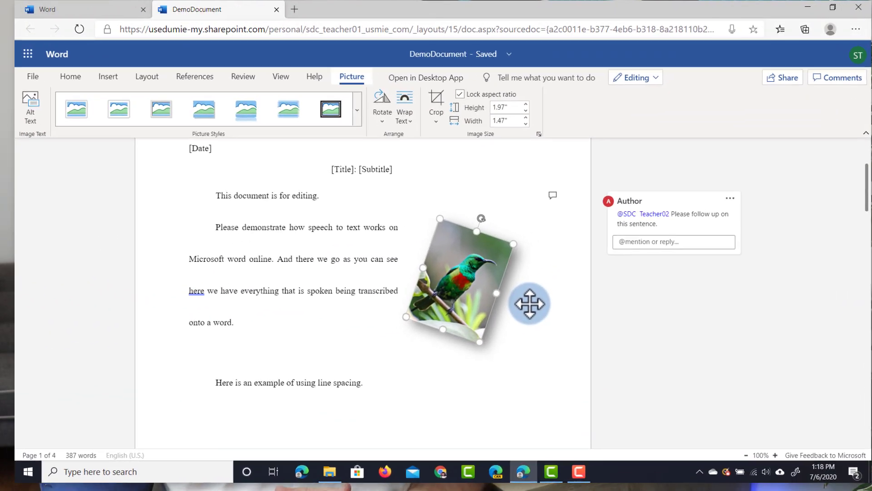
Step: Apply the Oval picture style to the sunbird, then select the word 'demonstrate'
left_click(350, 111)
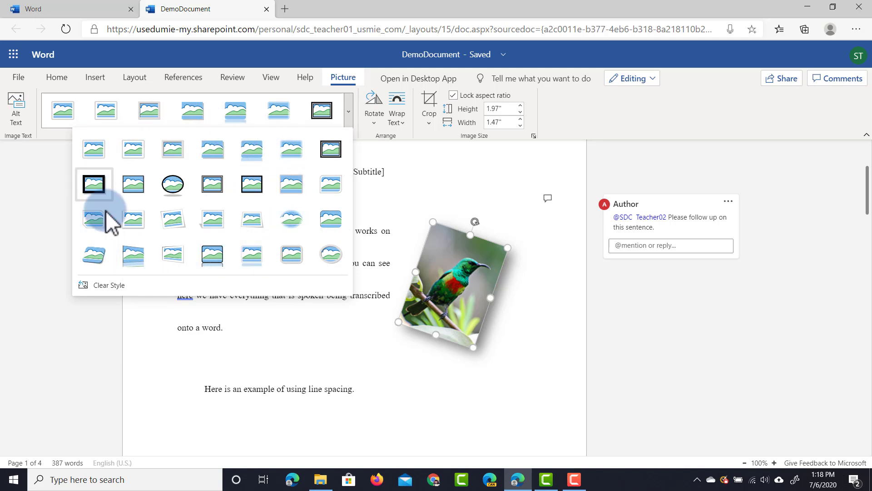
left_click(173, 186)
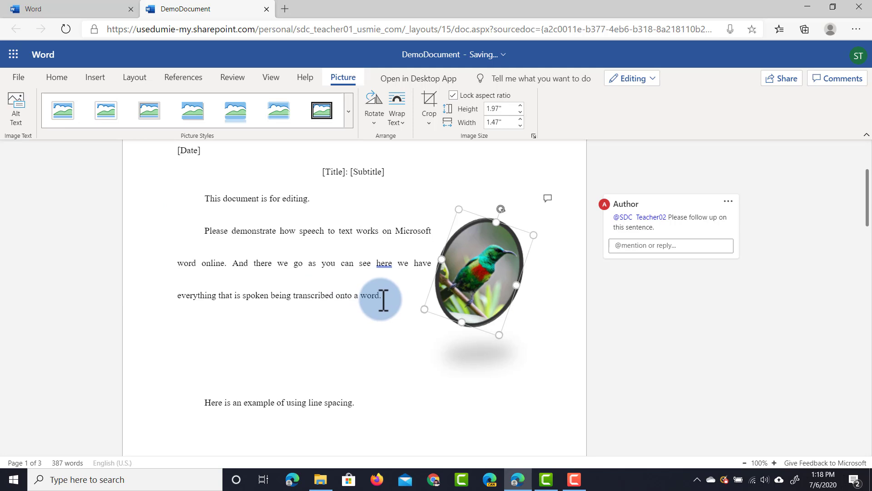
double_click(266, 230)
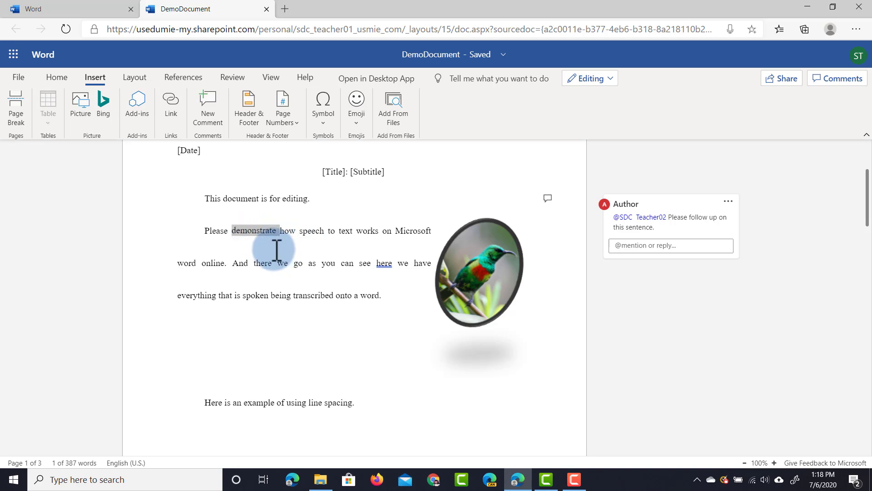
Step: Abandon the link on 'demonstrate' and add a smiley emoji after 'This document is for editing.'
left_click(172, 109)
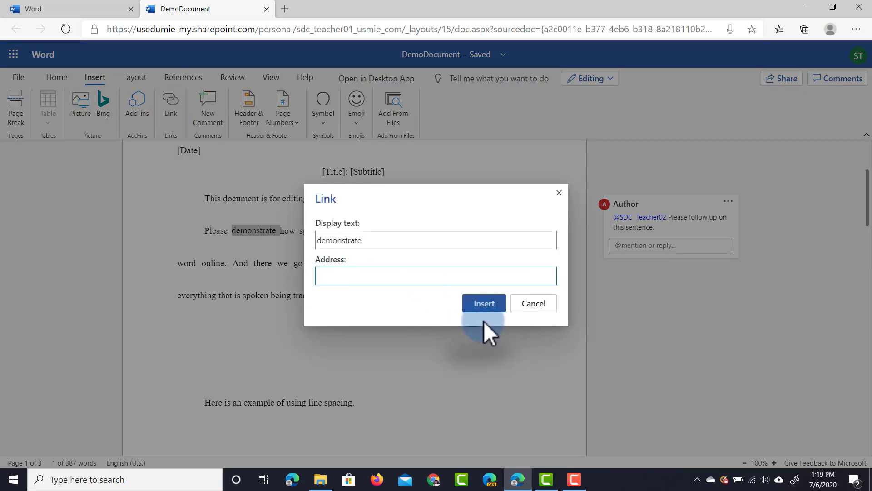
left_click(545, 304)
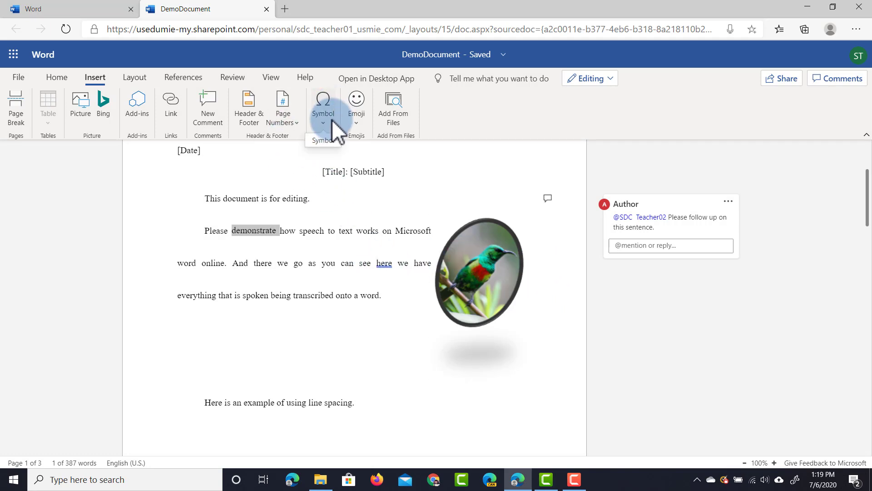
left_click(325, 200)
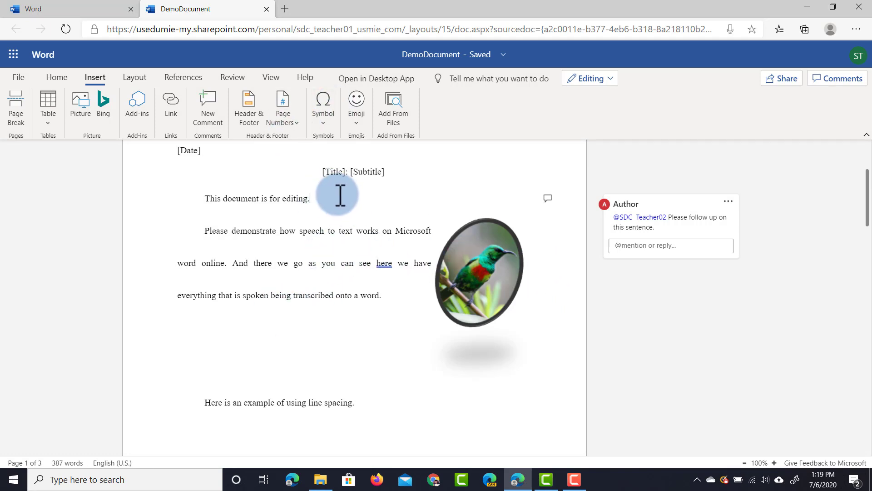
left_click(362, 105)
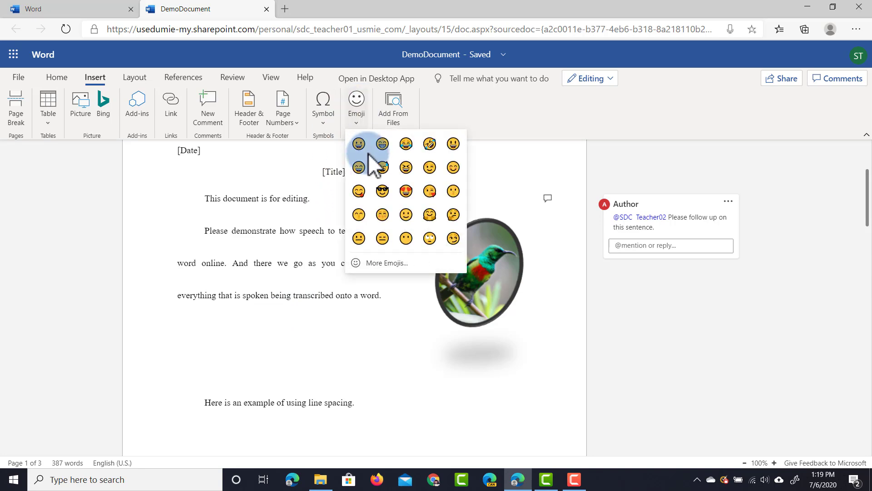
left_click(406, 213)
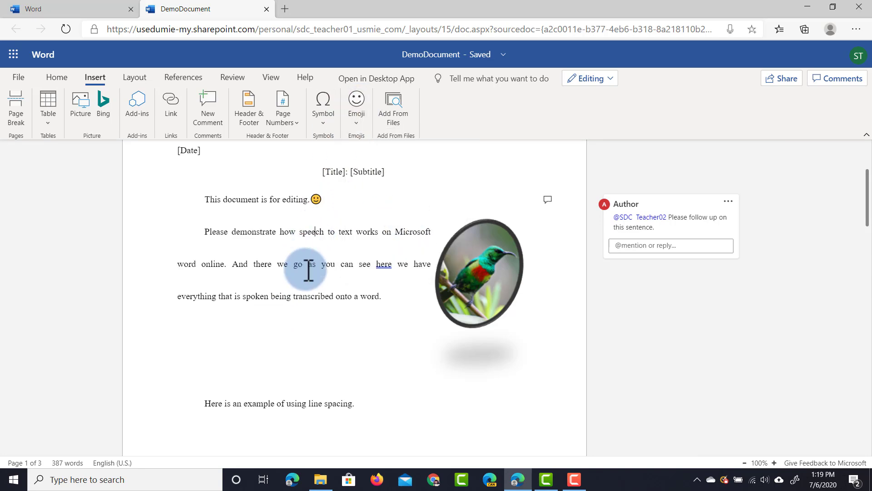
Step: Add an emoji from the system emoji picker at the end of the dictated paragraph
left_click(317, 235)
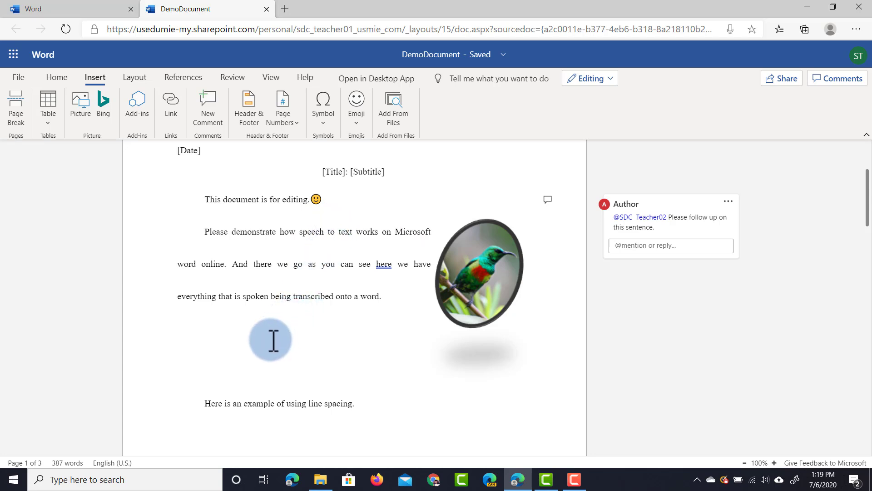
left_click(275, 341)
left_click(389, 302)
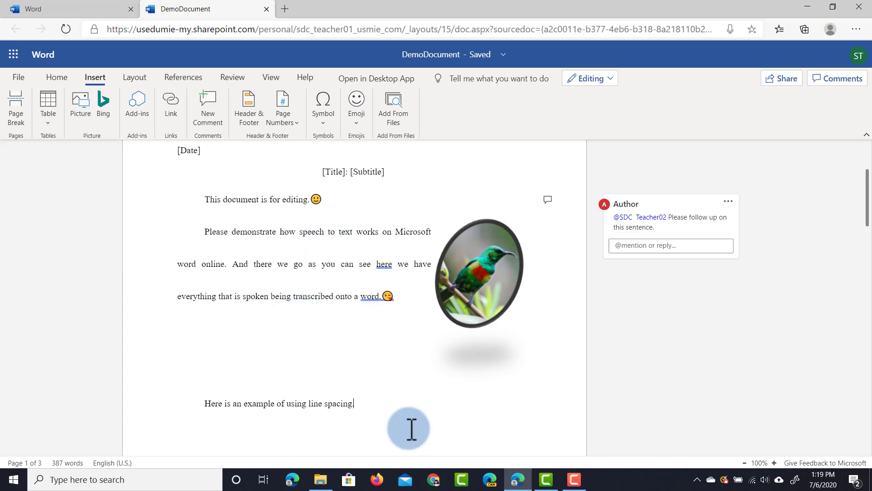
key("super+period")
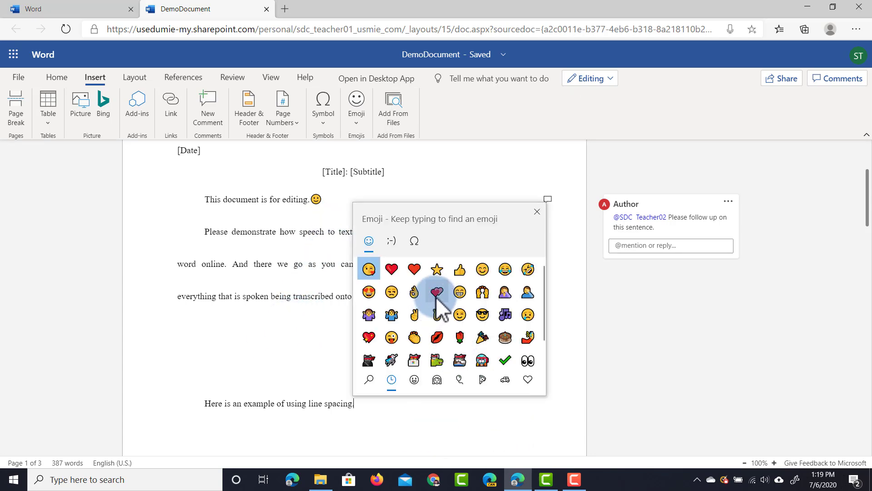
left_click(537, 212)
scroll(371, 381, "down", 3)
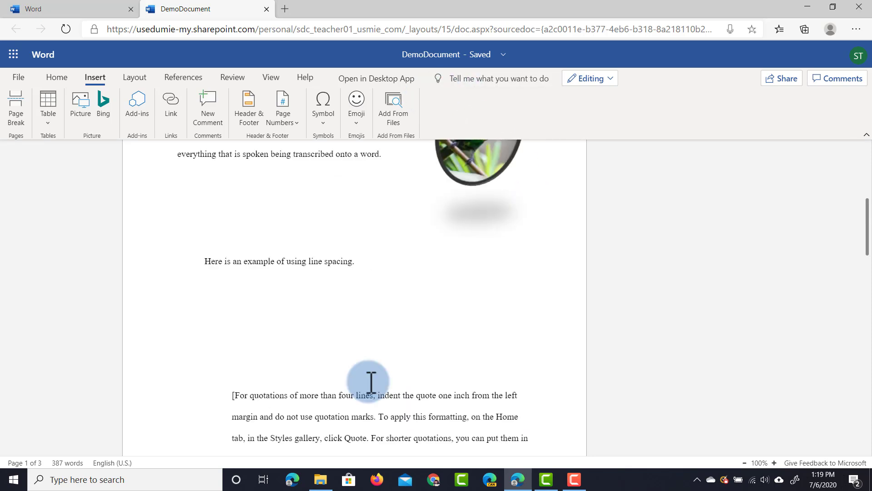
left_click(347, 329)
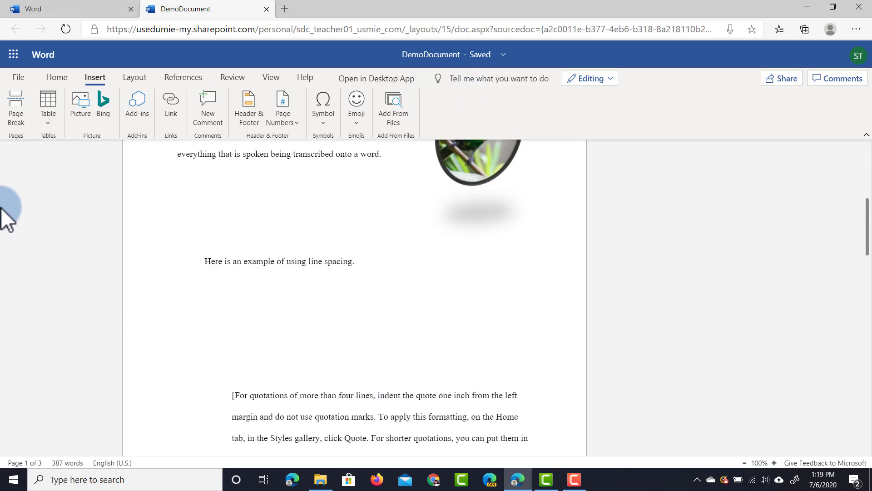
Step: Insert a 2x2 table below the line-spacing sentence and browse its table styles and colour schemes
left_click(48, 122)
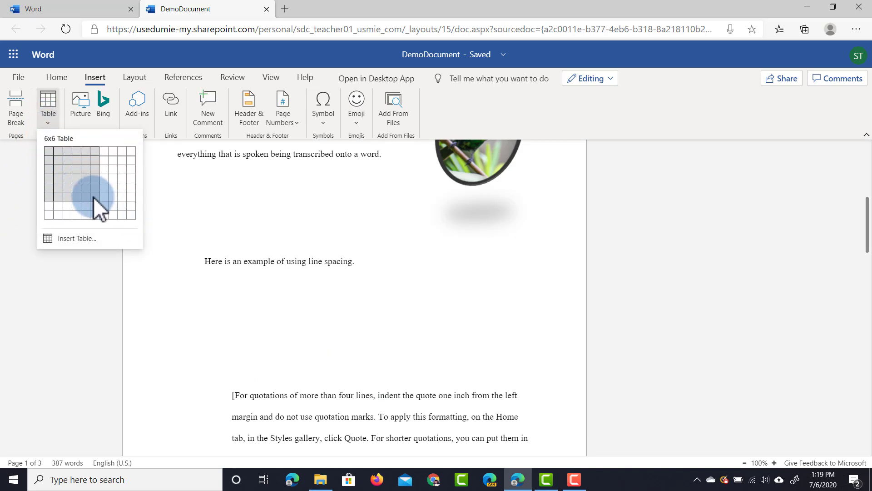
left_click(59, 161)
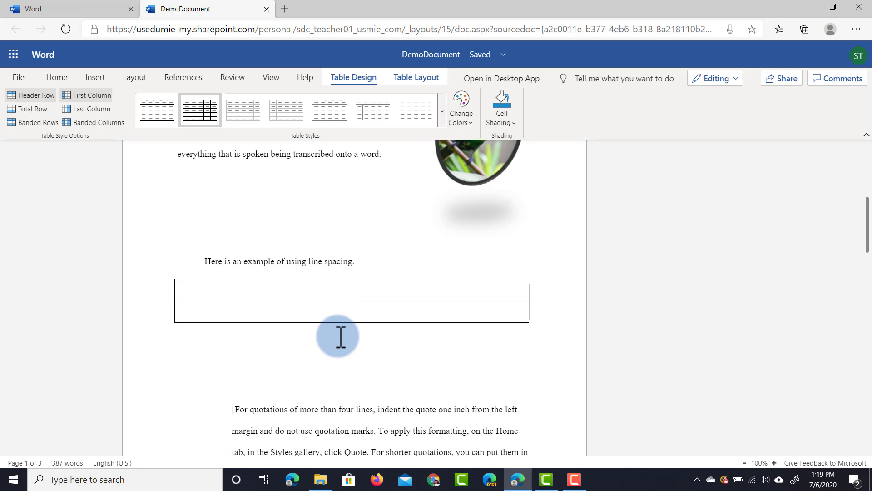
left_click(438, 114)
left_click(442, 112)
left_click(442, 112)
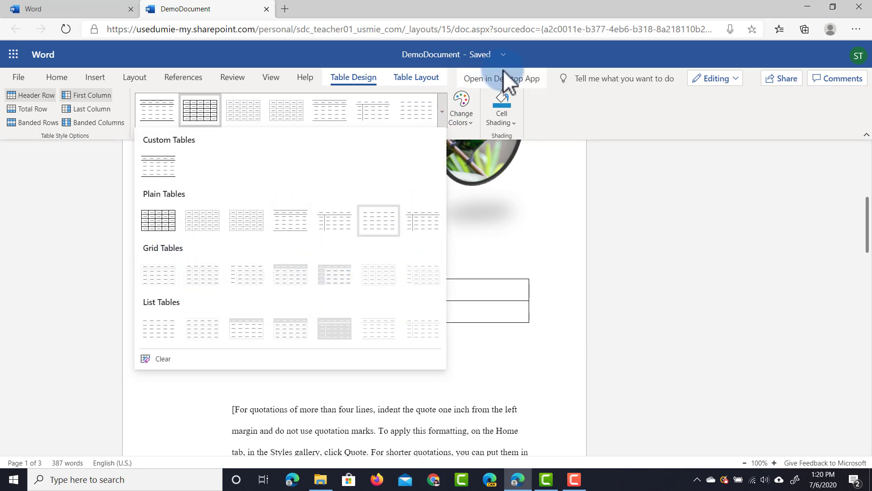
left_click(472, 121)
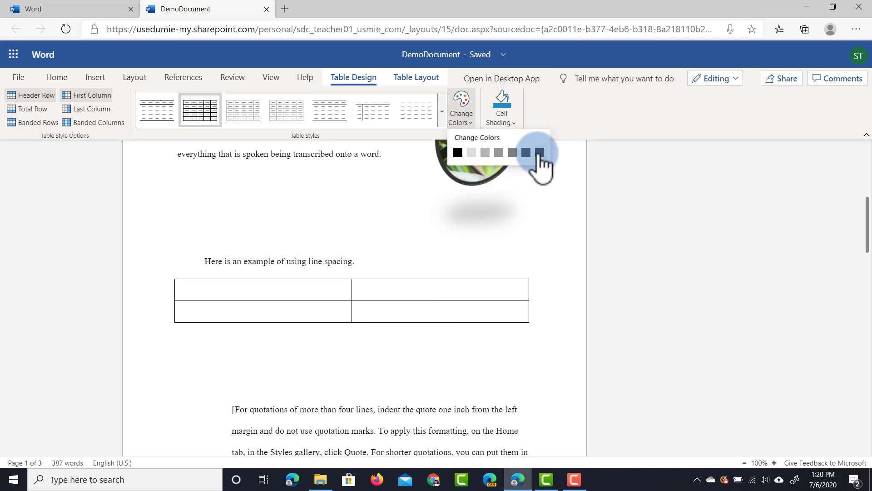
Step: Shade the table's top-left cell light green and bottom-right cell blue
left_click(564, 90)
left_click(506, 124)
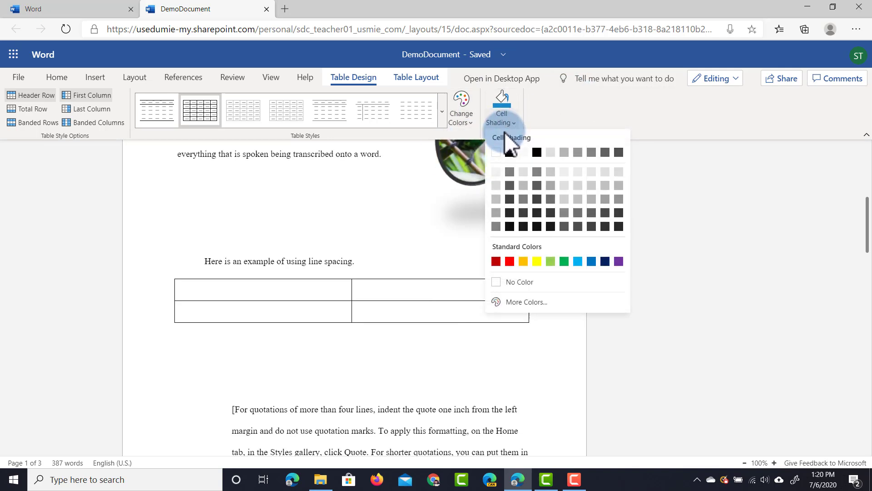
left_click(550, 261)
left_click(425, 305)
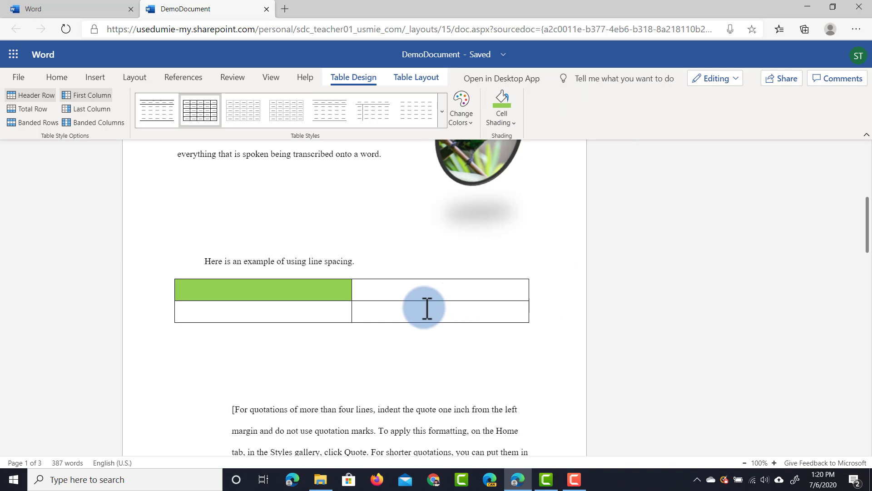
left_click(512, 115)
left_click(579, 260)
left_click(505, 261)
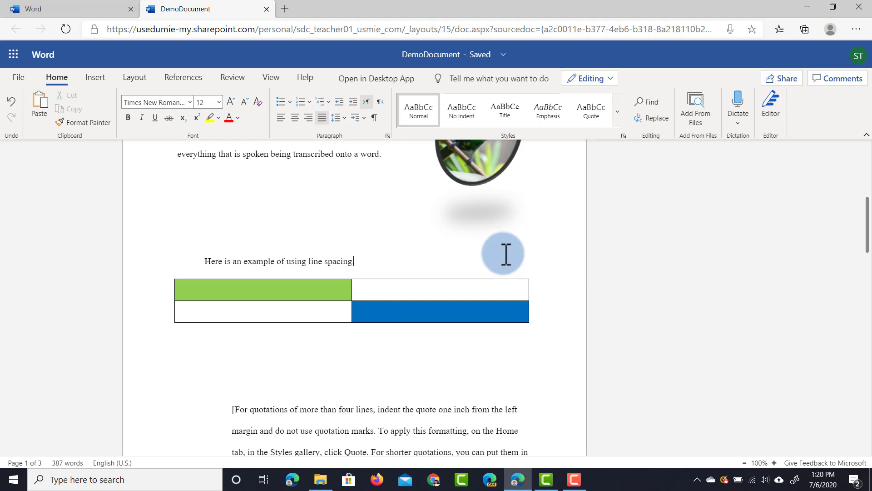
left_click(135, 78)
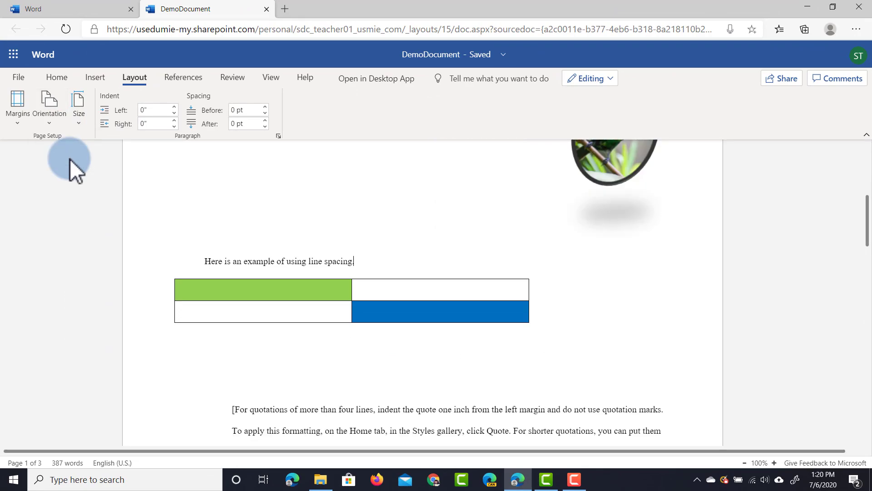
Step: Apply Narrow margins and confirm 0.5 in on all sides in Custom Margins
scroll(436, 291, "up", 6)
scroll(508, 254, "down", 7)
scroll(509, 252, "down", 10)
scroll(502, 245, "up", 15)
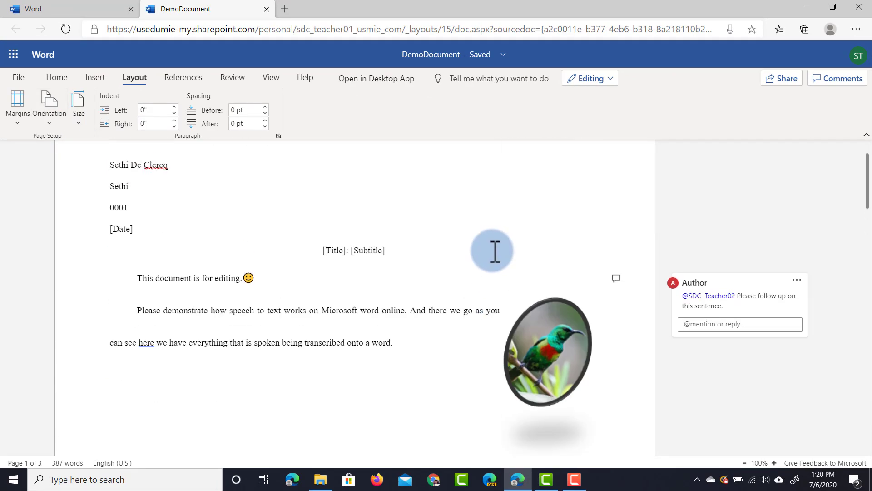
left_click(20, 119)
left_click(52, 186)
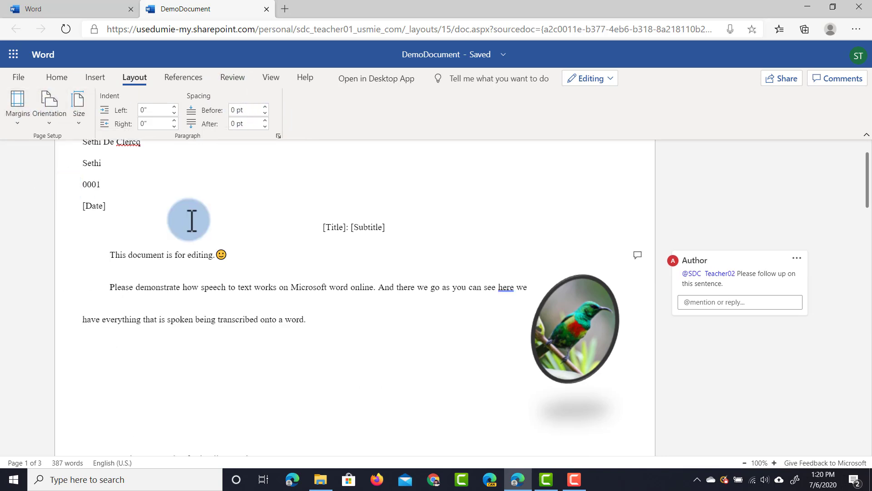
left_click(21, 122)
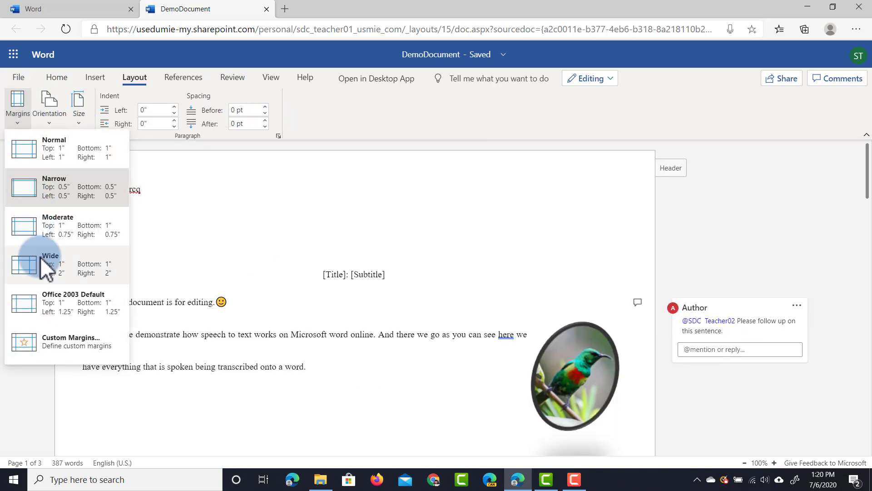
left_click(72, 344)
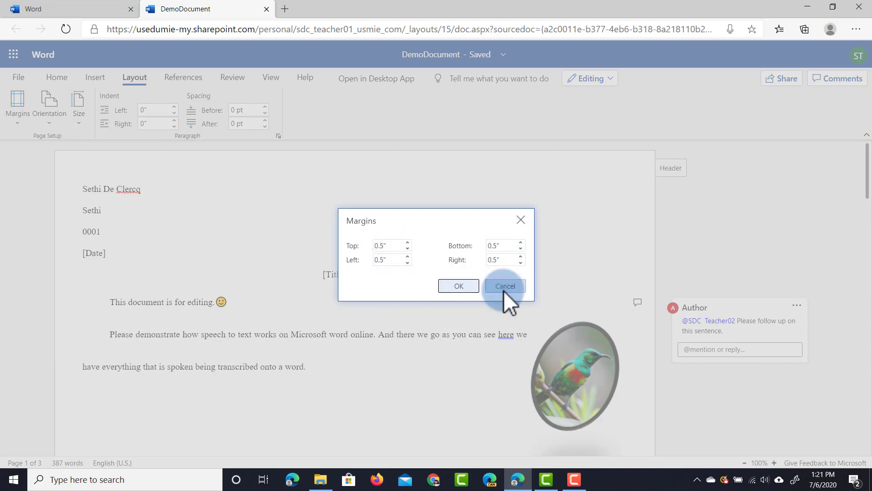
left_click(499, 282)
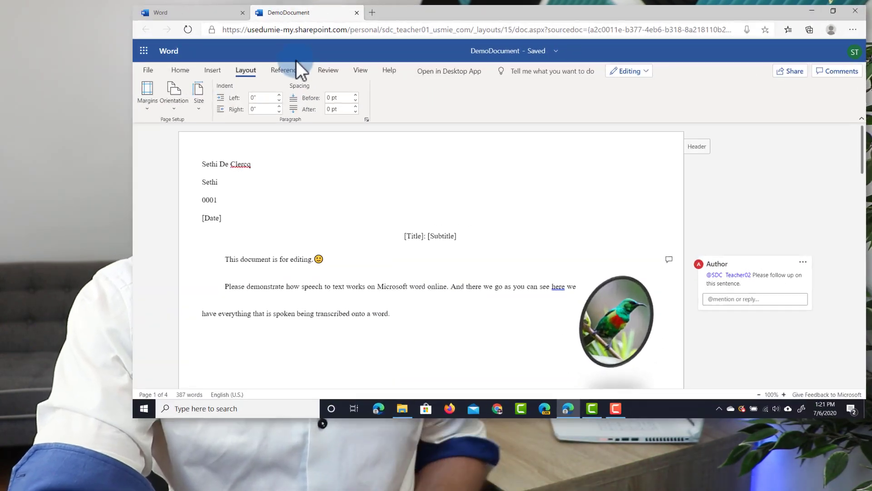
Step: Switch to the References tab to show the footnote, endnote and lookup tools
left_click(507, 55)
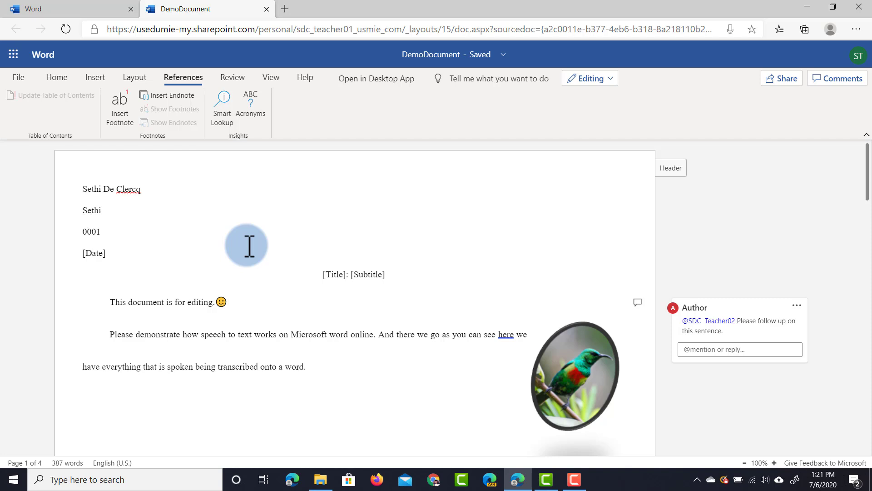
Step: Run Smart Lookup on the word 'document' and scroll through its definition, web and help results
left_click(222, 107)
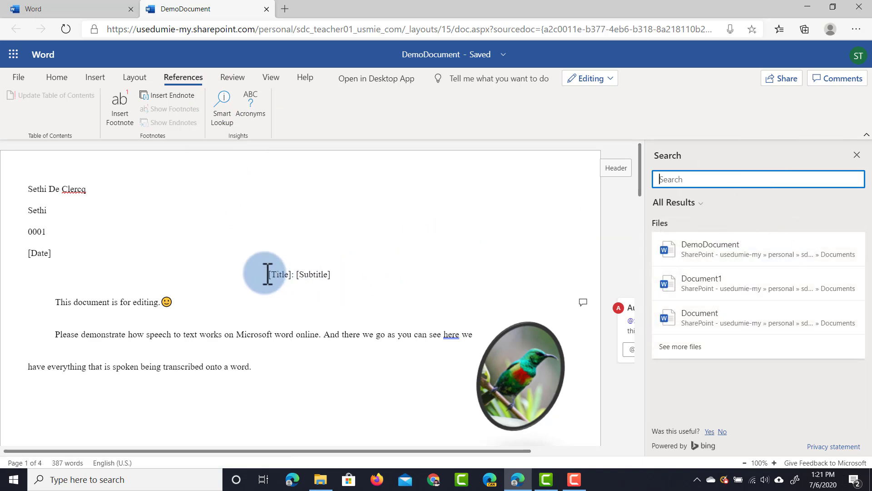
double_click(89, 302)
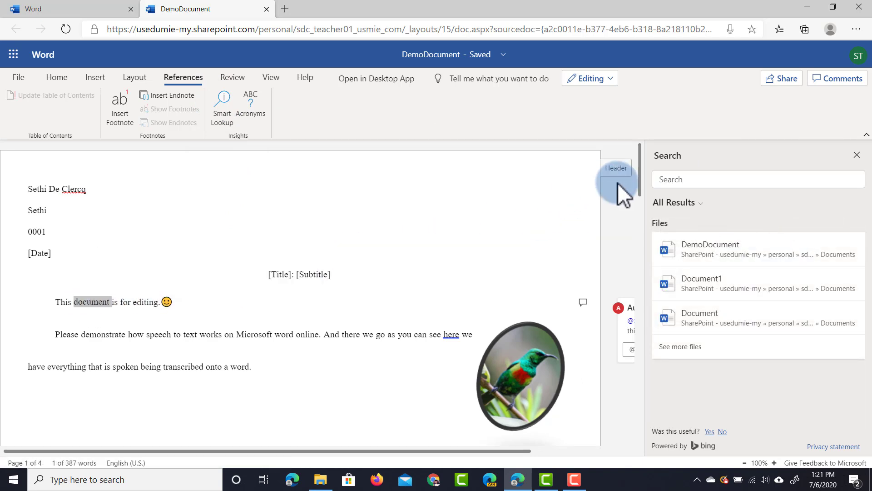
left_click(222, 115)
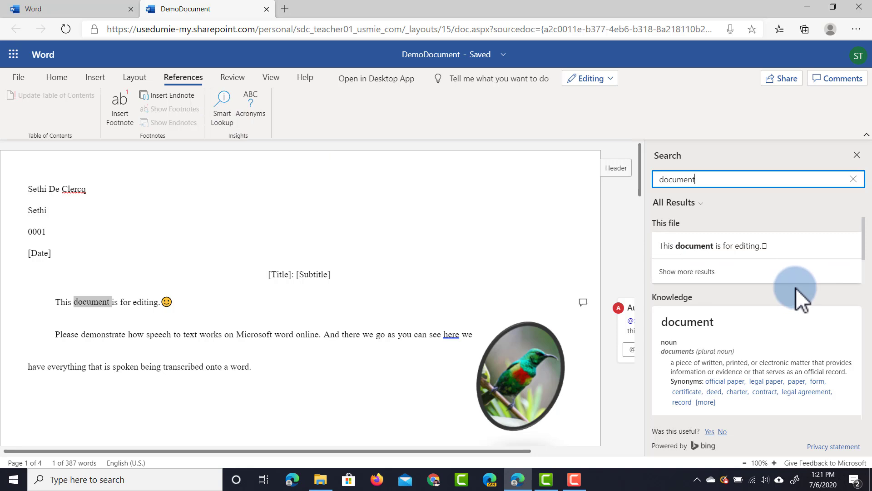
scroll(768, 252, "down", 1)
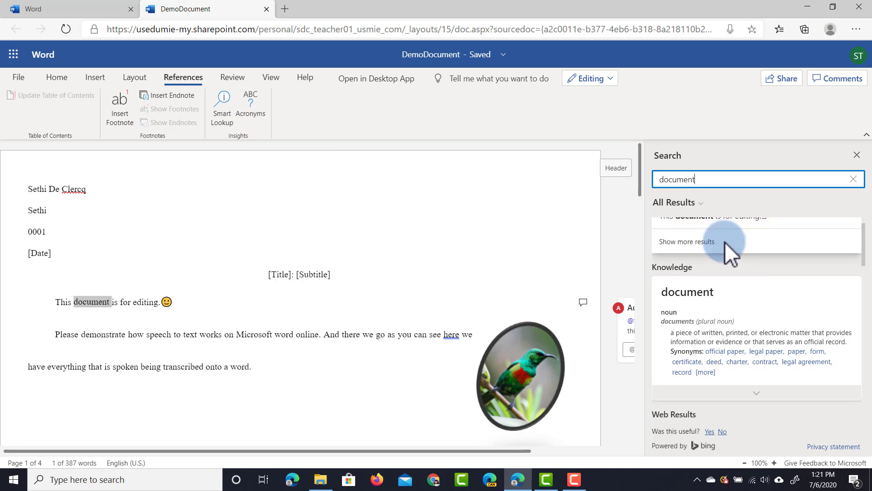
scroll(754, 249, "down", 2)
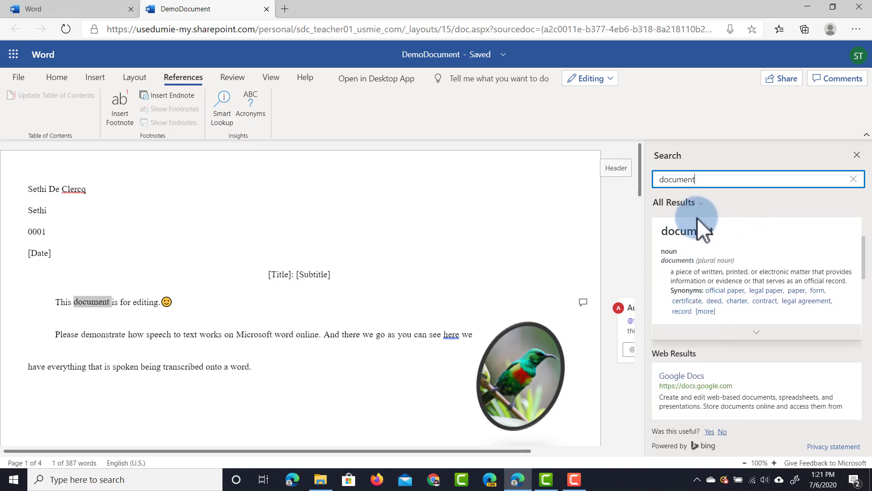
scroll(734, 318, "down", 5)
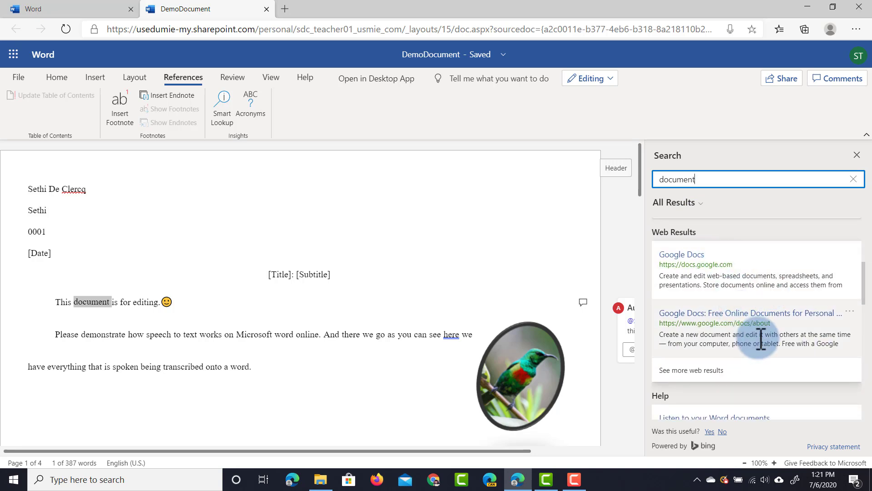
scroll(765, 346, "down", 2)
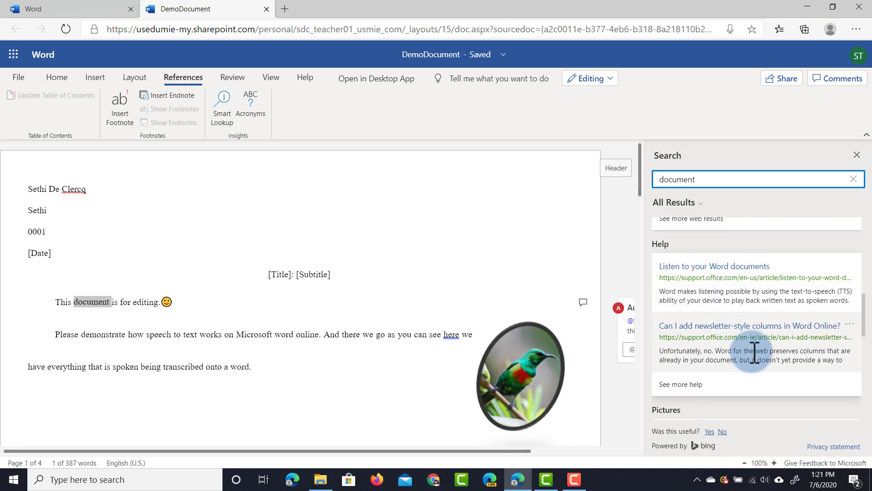
scroll(754, 354, "down", 5)
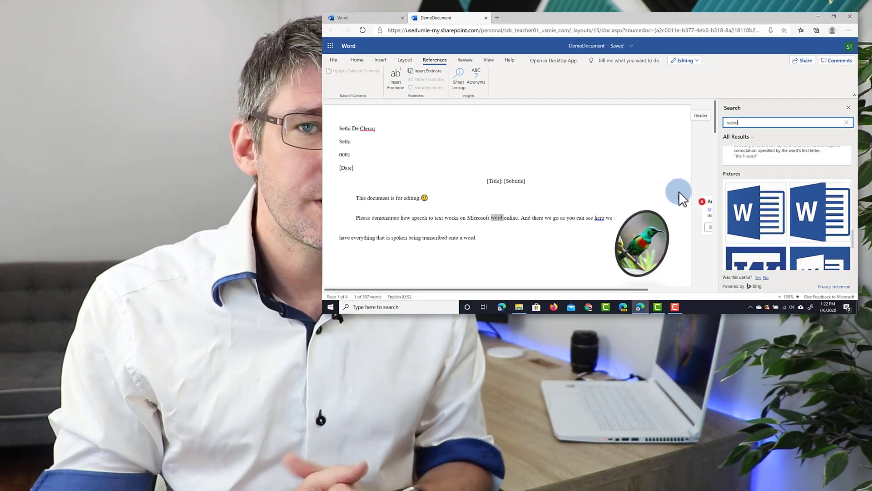
Step: Open the Microsoft Word web result's product page in a new tab, then close that tab
scroll(510, 304, "down", 2)
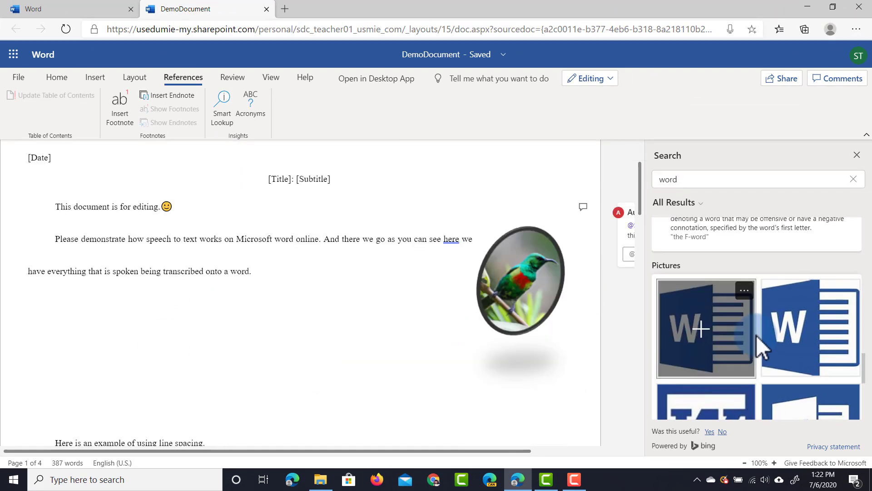
scroll(762, 338, "up", 3)
scroll(754, 270, "down", 5)
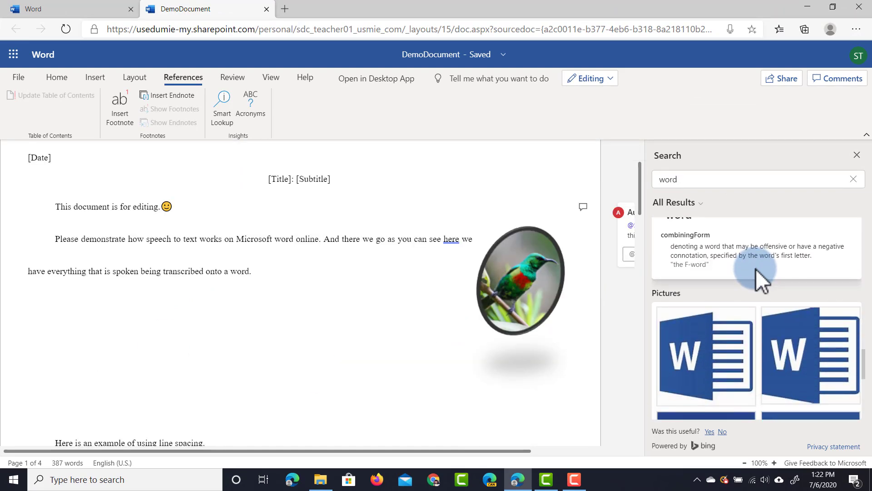
scroll(757, 266, "down", 2)
scroll(757, 267, "up", 7)
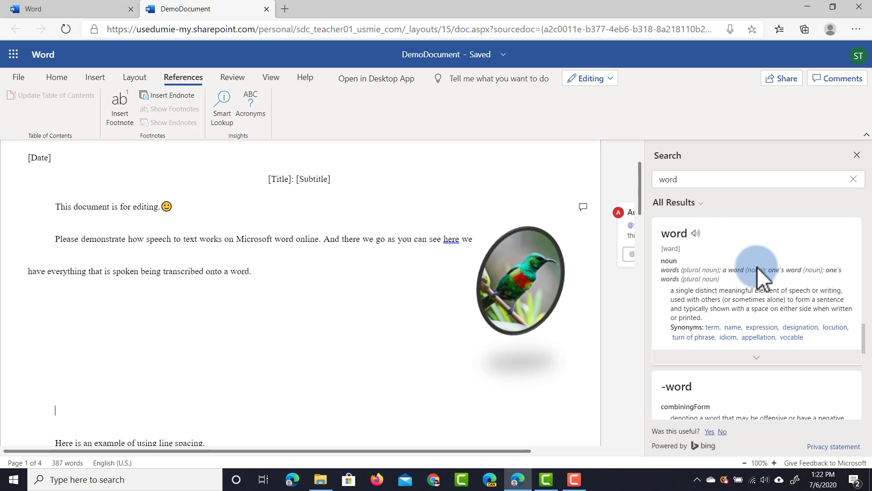
scroll(757, 266, "up", 2)
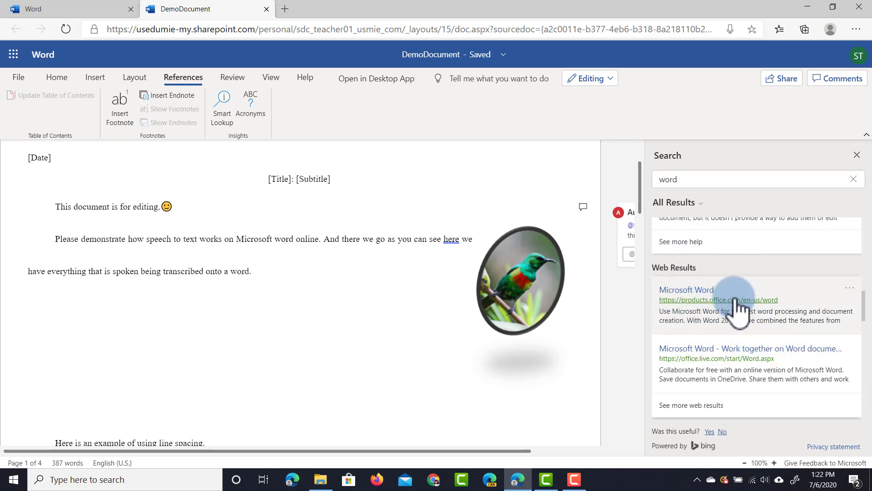
left_click(850, 288)
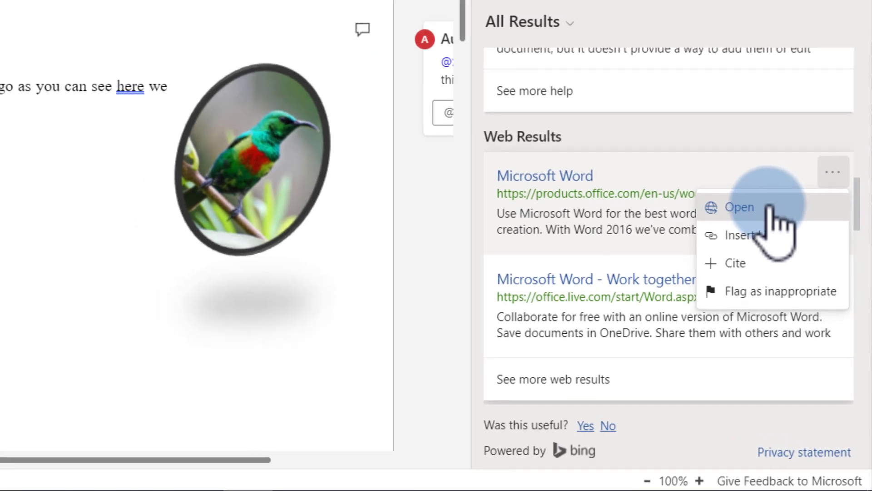
left_click(745, 196)
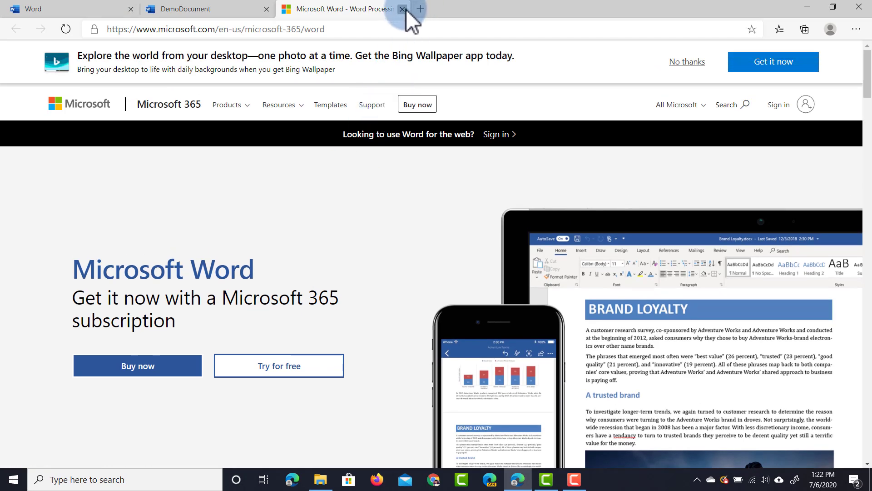
left_click(402, 10)
left_click(848, 289)
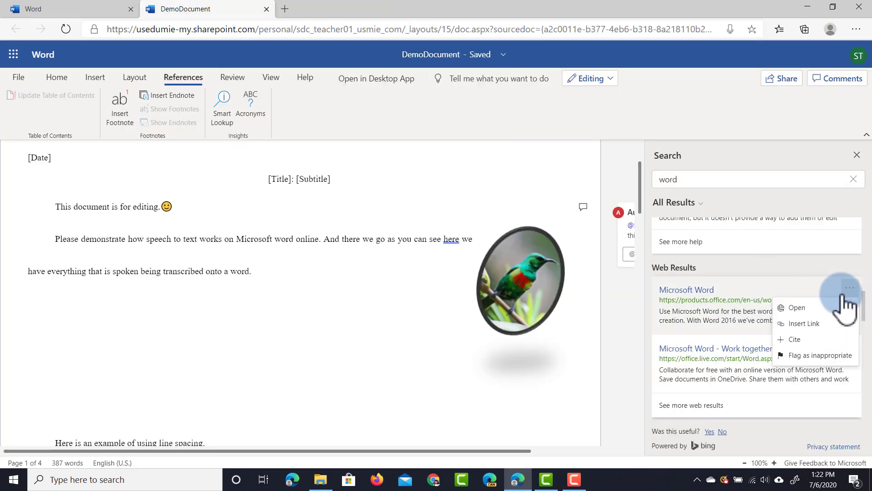
left_click(828, 326)
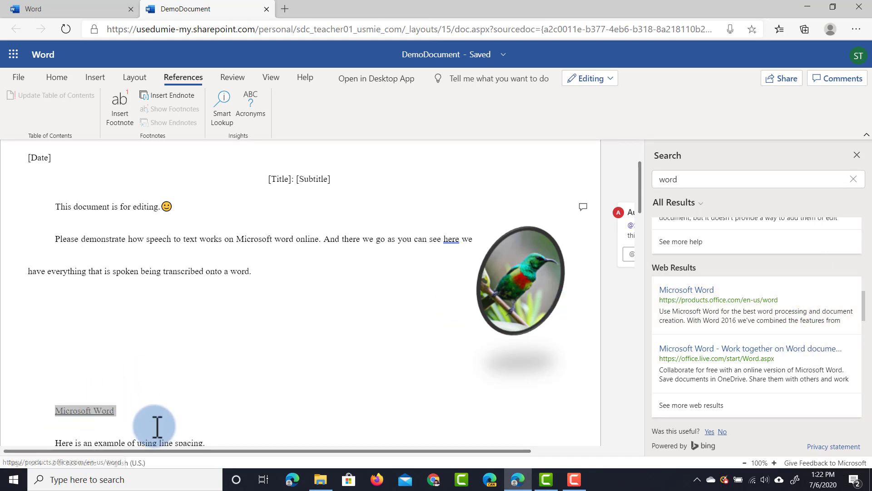
left_click(856, 293)
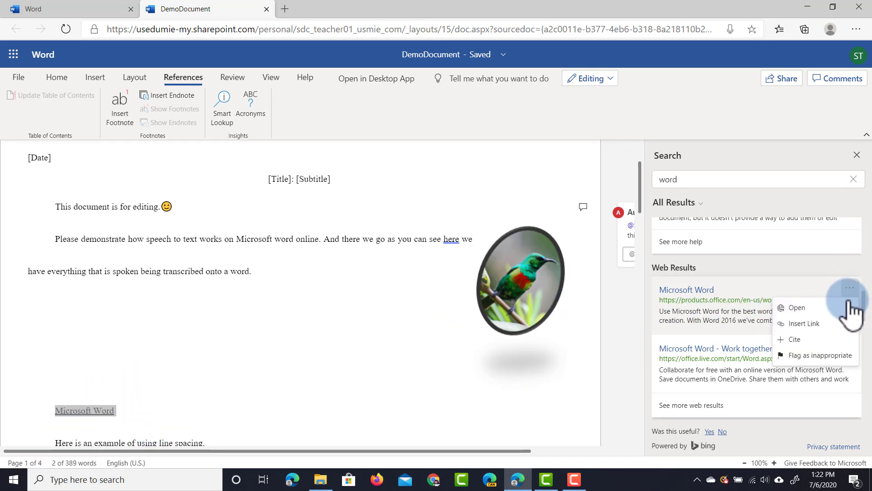
left_click(815, 343)
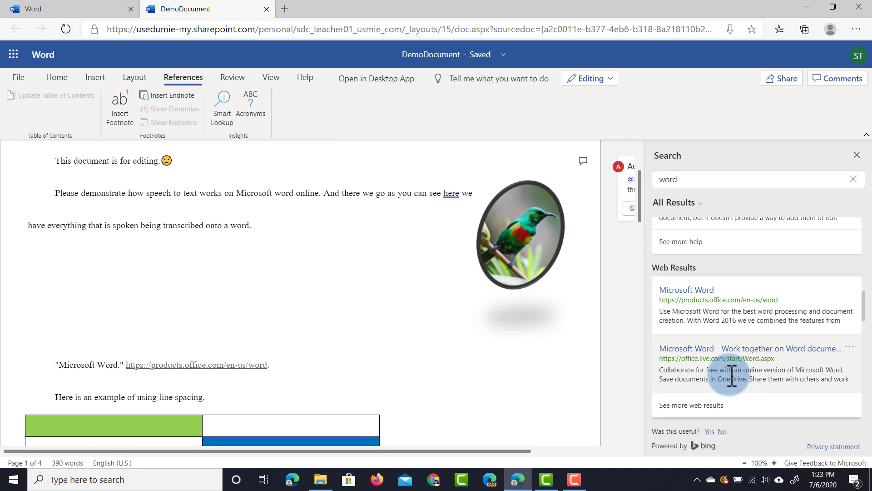
Step: Close the search results and check Word Count: 390 words, 2,315 characters with spaces, 37 paragraphs
left_click(857, 155)
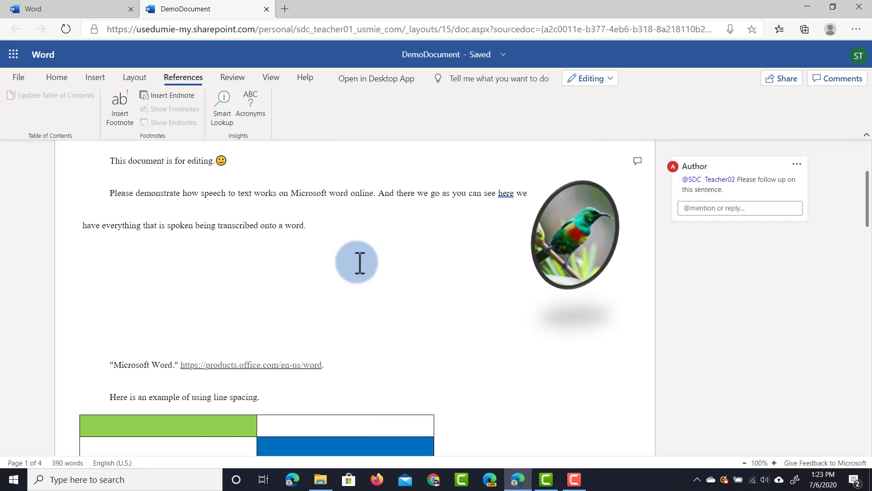
left_click(233, 78)
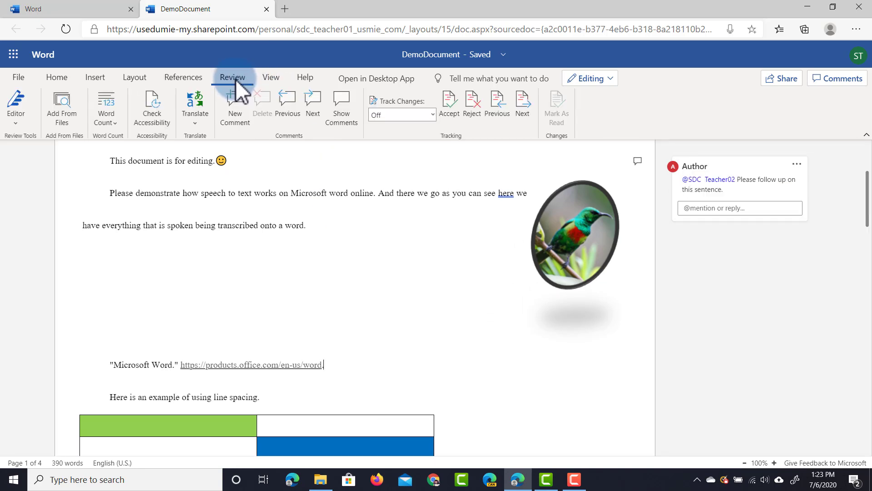
left_click(358, 255)
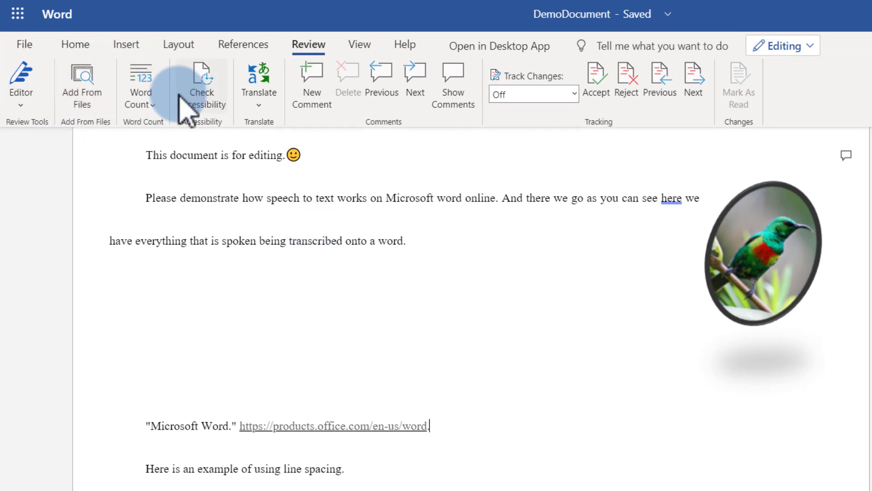
left_click(142, 87)
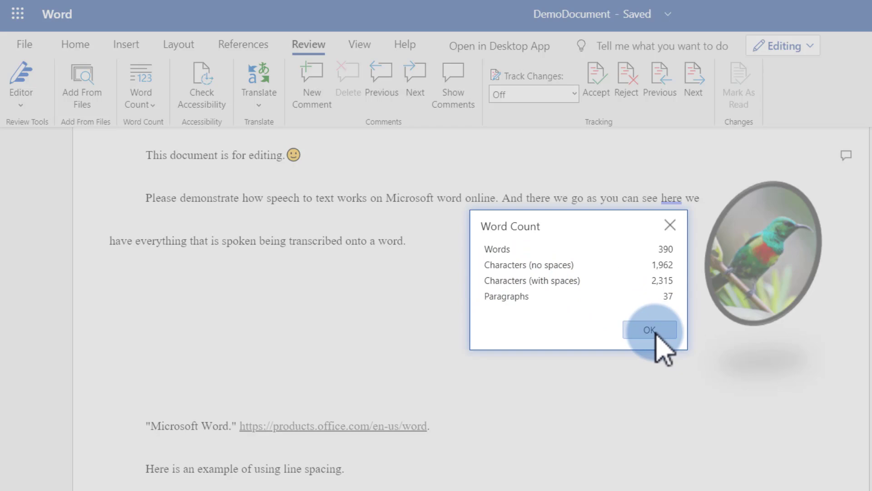
left_click(650, 330)
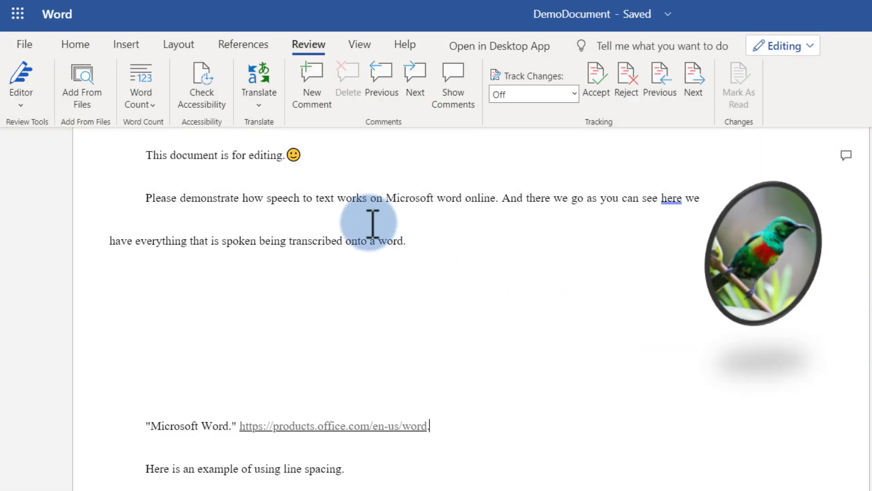
left_click(207, 116)
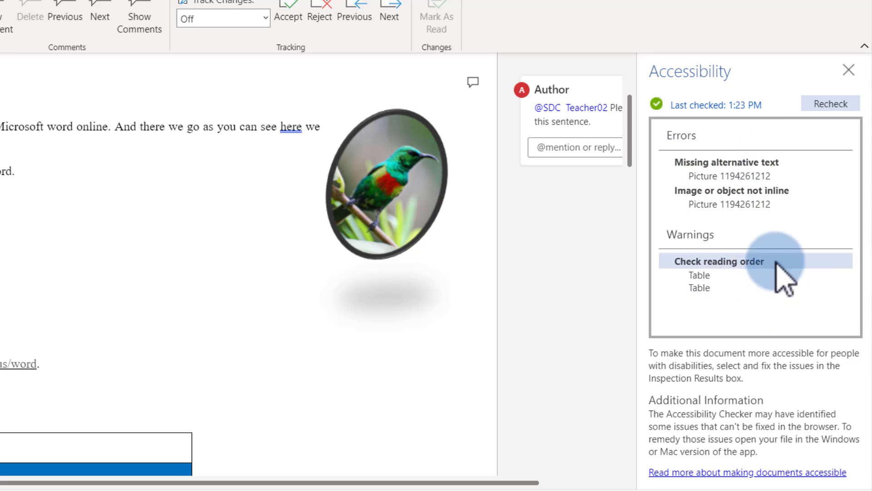
left_click(849, 69)
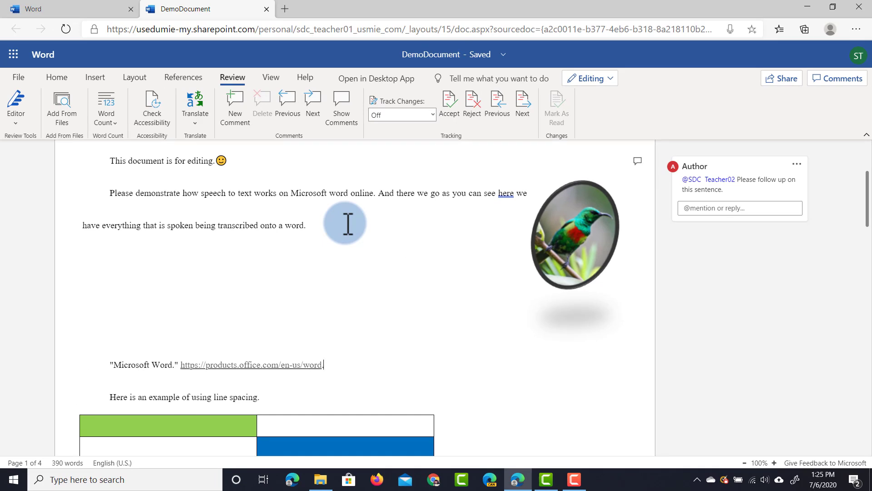
Step: Open Editor to see the 88% score with 3 spelling and 4 grammar issues, then go to the first spelling issue
left_click(17, 104)
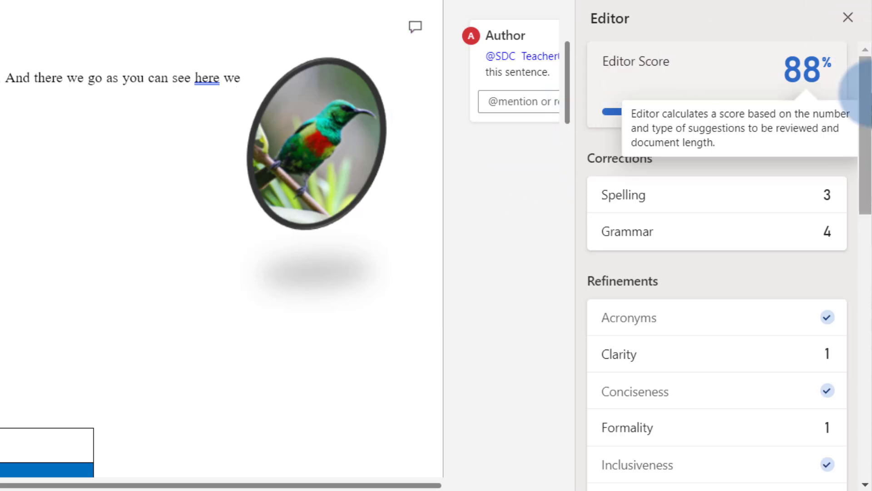
mouse_move(810, 77)
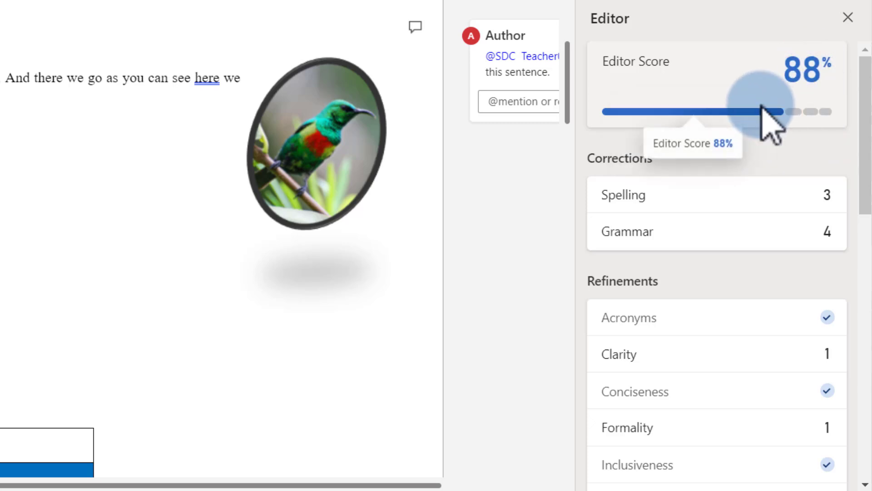
mouse_move(762, 114)
mouse_move(795, 119)
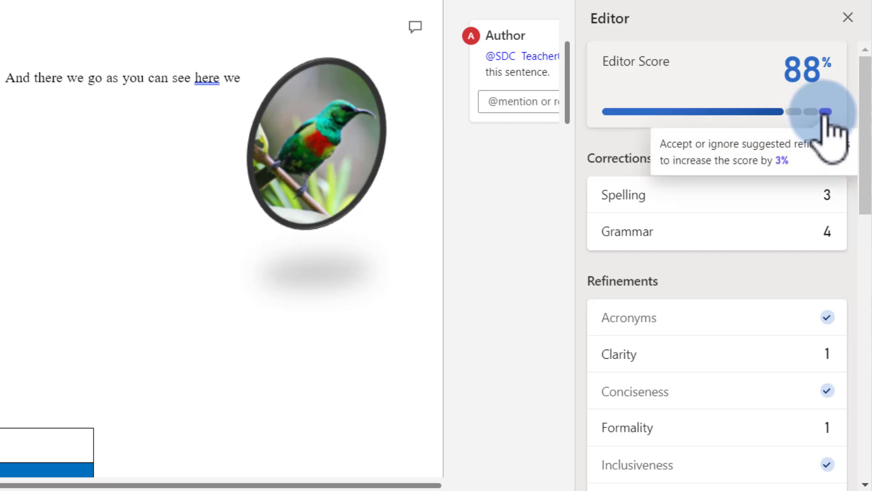
scroll(745, 149, "down", 2)
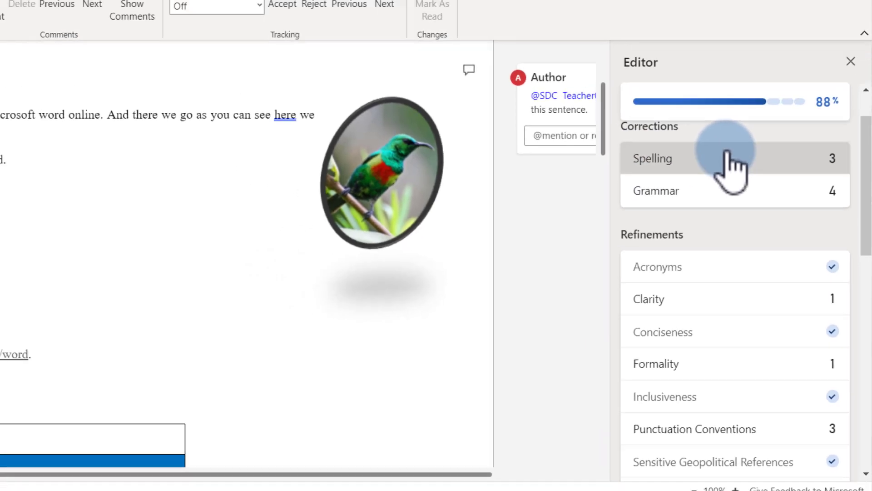
left_click(703, 128)
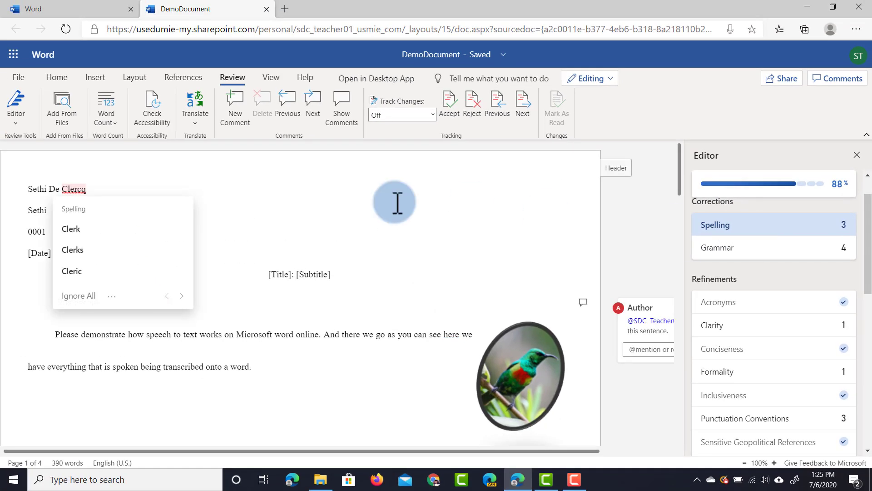
Step: Ignore All for the flagged surname, raising the score to 90%, then go to the Grammar suggestions
left_click(78, 296)
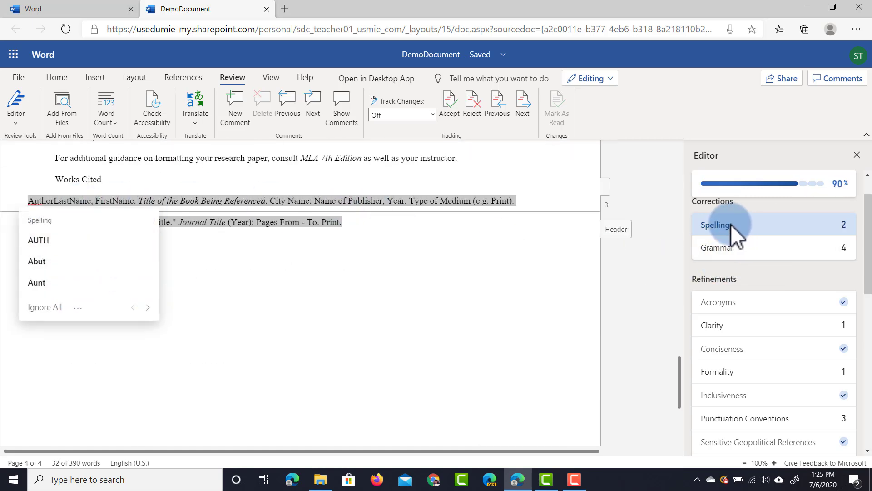
left_click(771, 254)
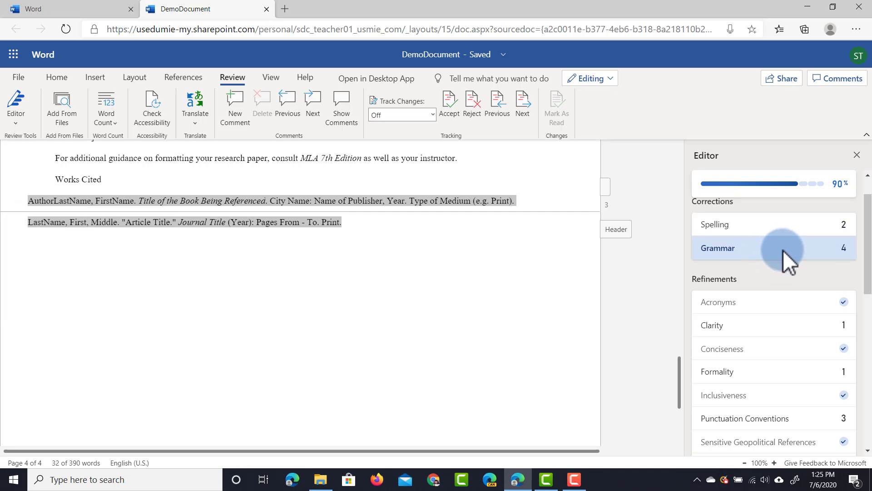
scroll(783, 249, "down", 2)
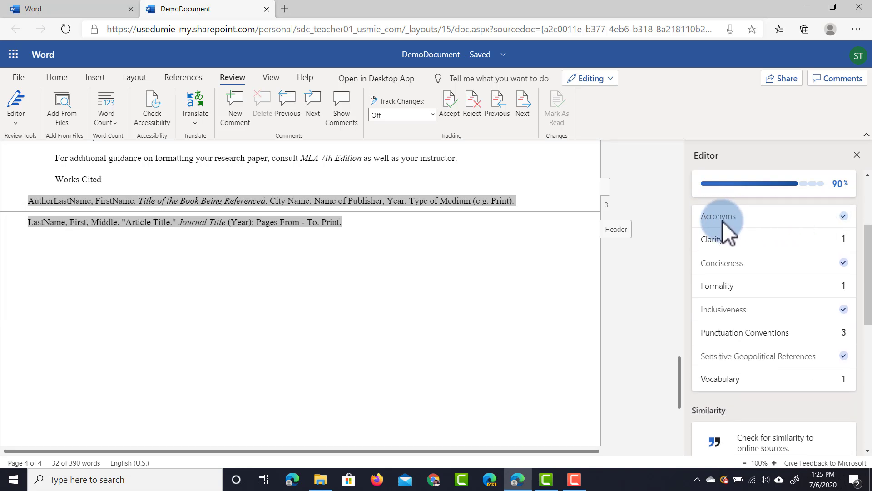
scroll(730, 236, "up", 1)
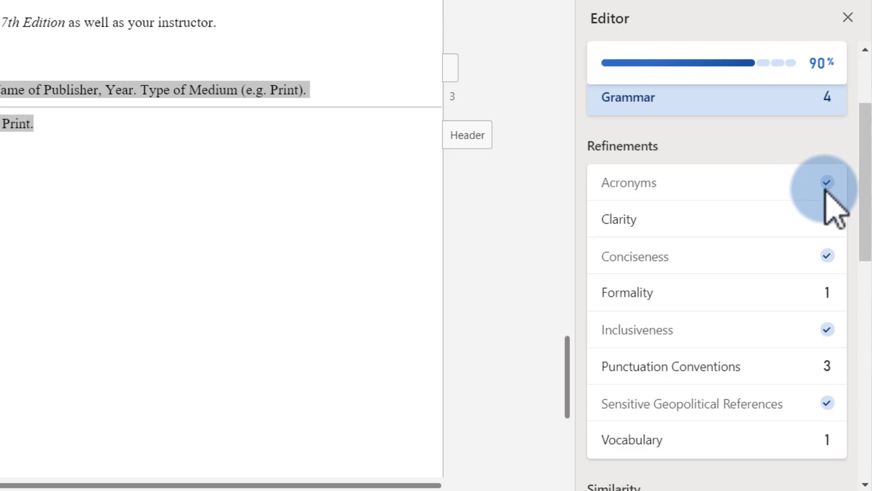
Step: Step through the Clarity and Formality refinement suggestions
left_click(778, 224)
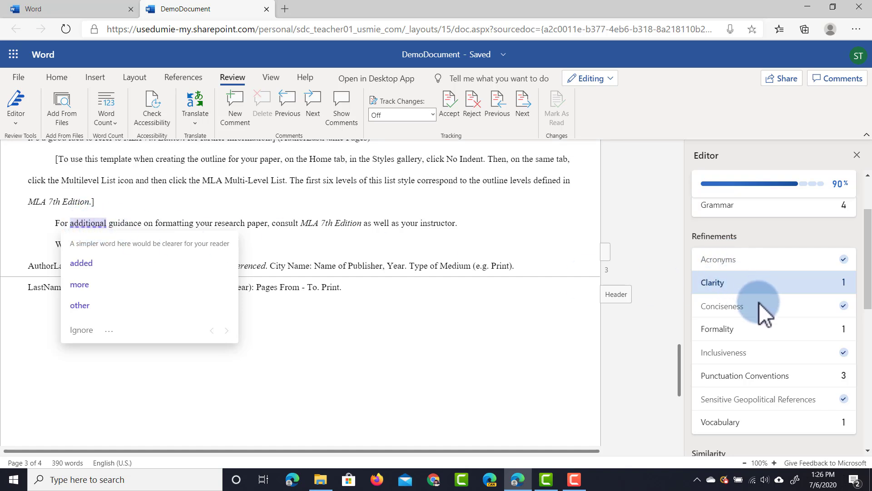
left_click(718, 331)
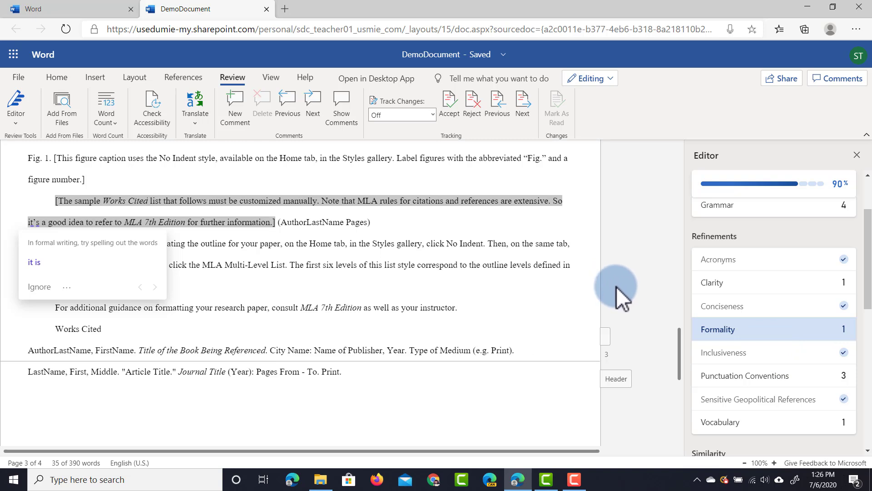
scroll(770, 336, "down", 1)
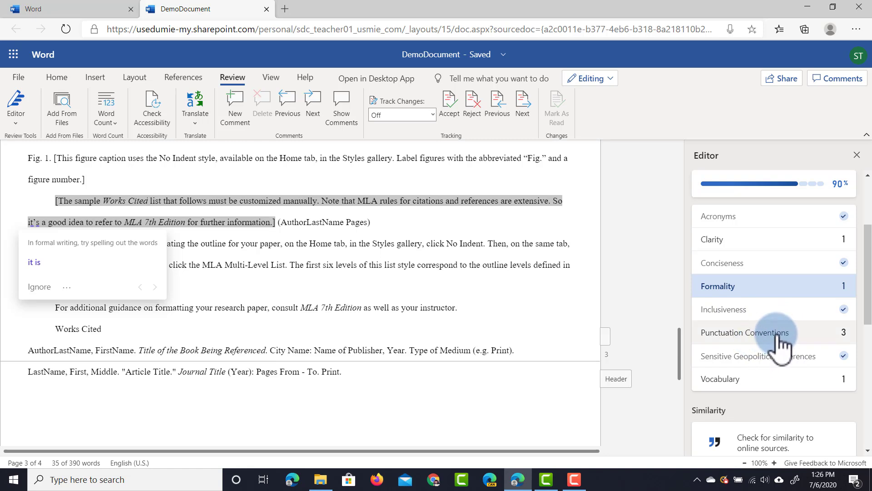
scroll(775, 355, "down", 2)
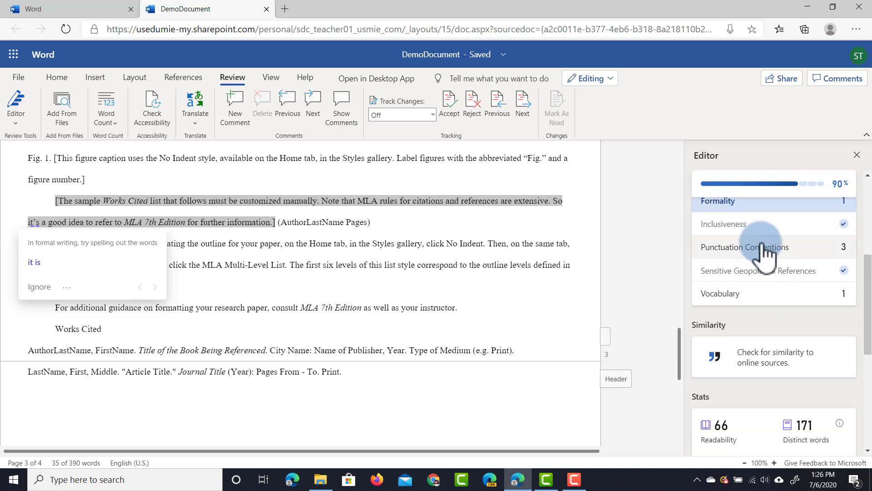
Step: Show Vocabulary alternatives like 'a clever idea' for 'good idea' and review stats showing readability 66
left_click(767, 295)
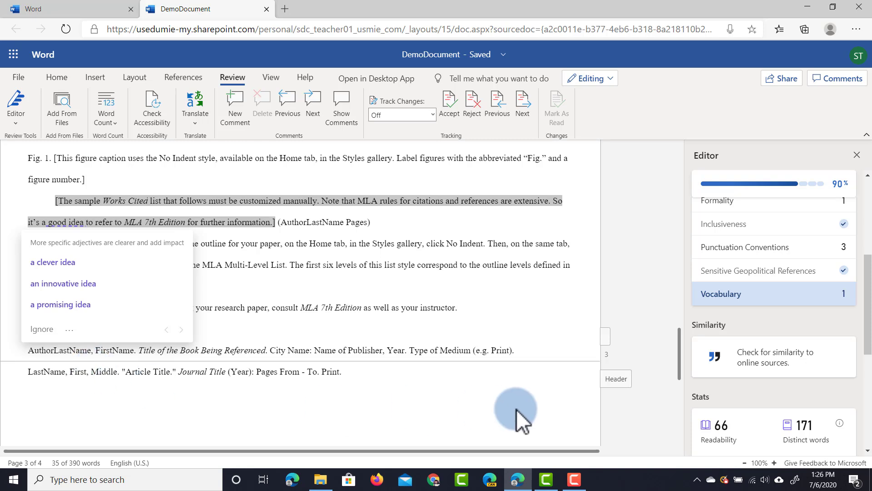
scroll(727, 318, "down", 2)
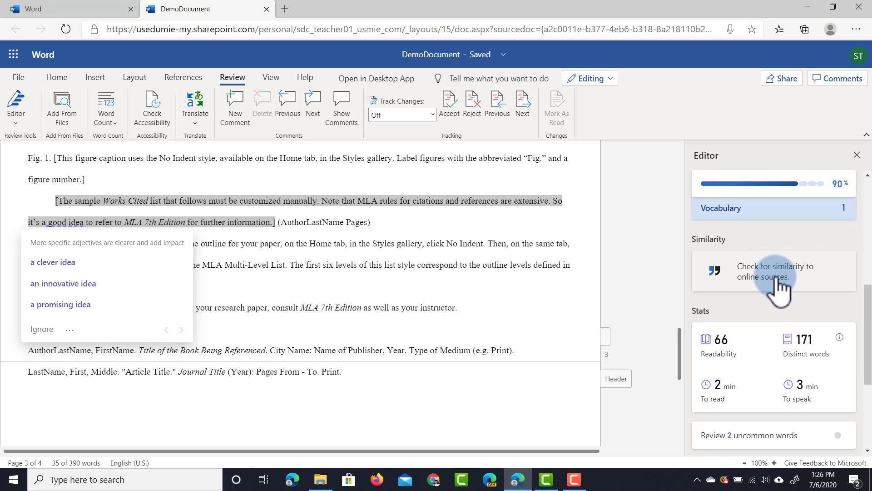
scroll(773, 278, "down", 2)
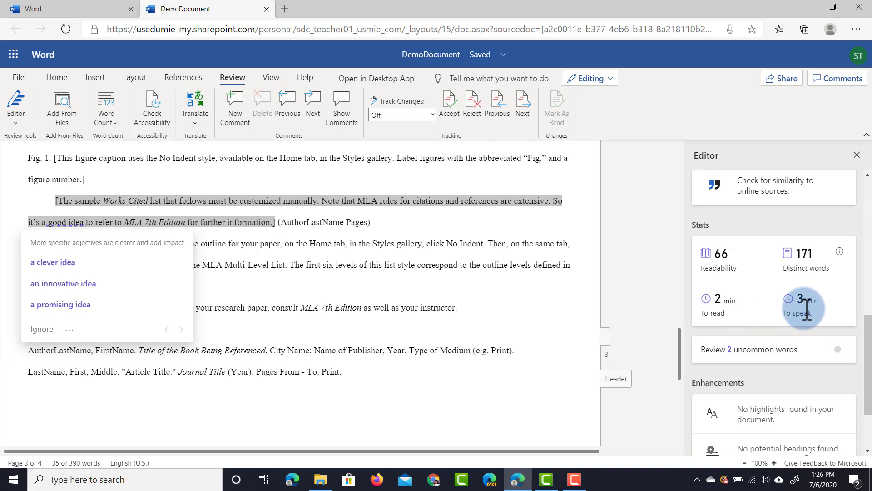
scroll(807, 309, "down", 1)
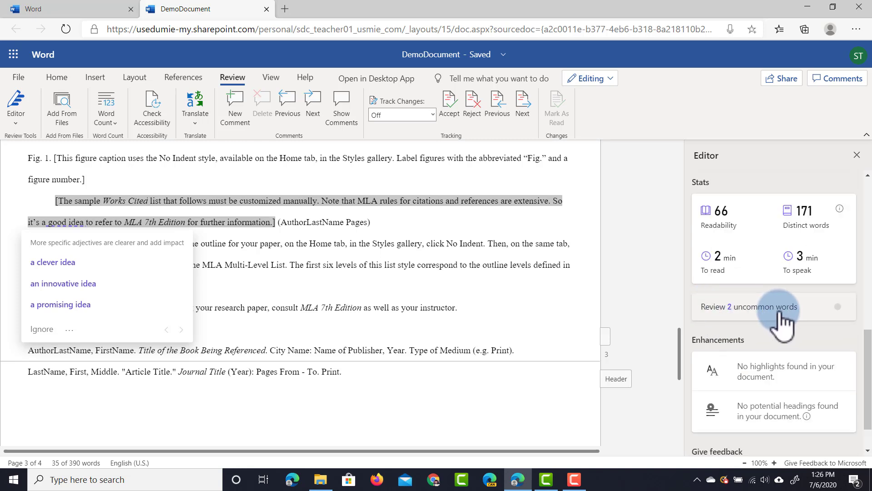
scroll(782, 320, "down", 1)
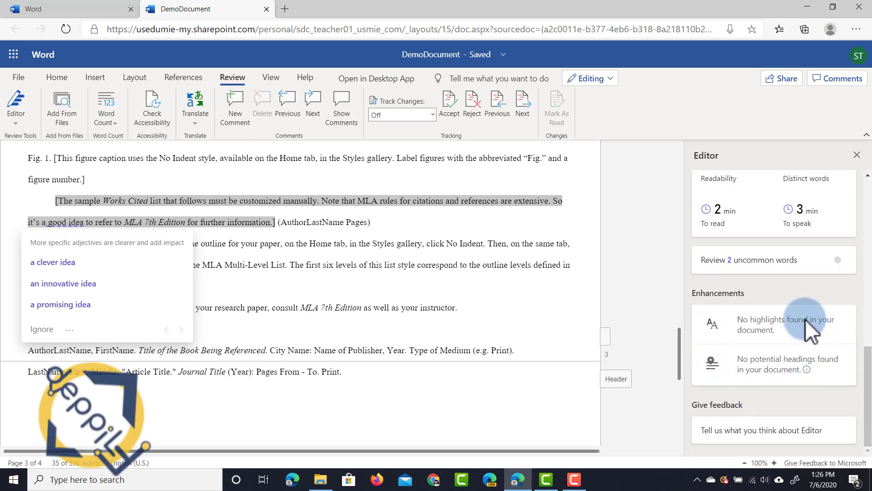